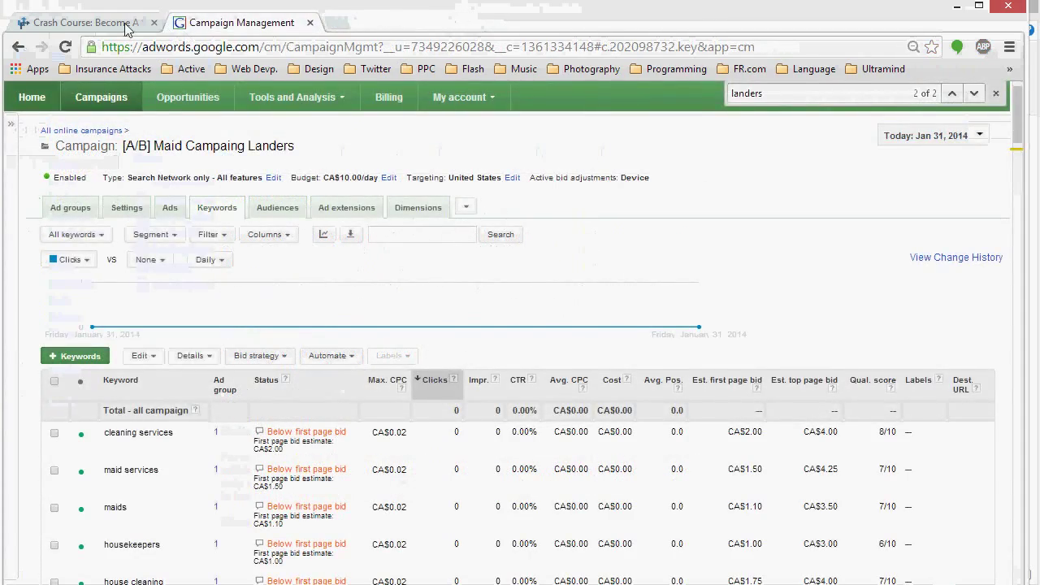
# Step: Review the Crash Course article and its descriptions of the keyword list sorter, geo campaign generator and landing page tester
pyautogui.click(126, 25)
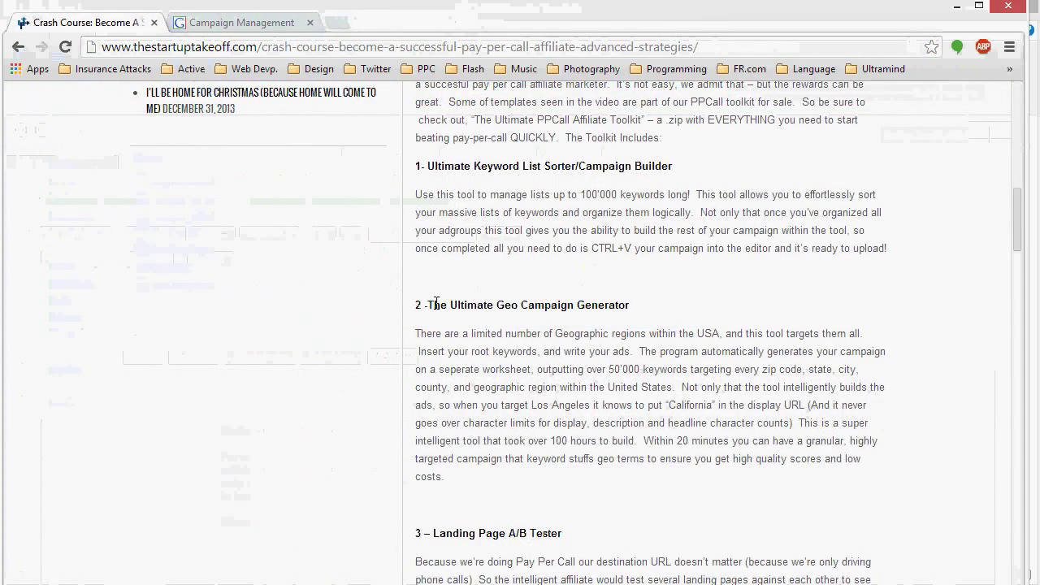
pyautogui.moveTo(436, 304); pyautogui.dragTo(561, 508)
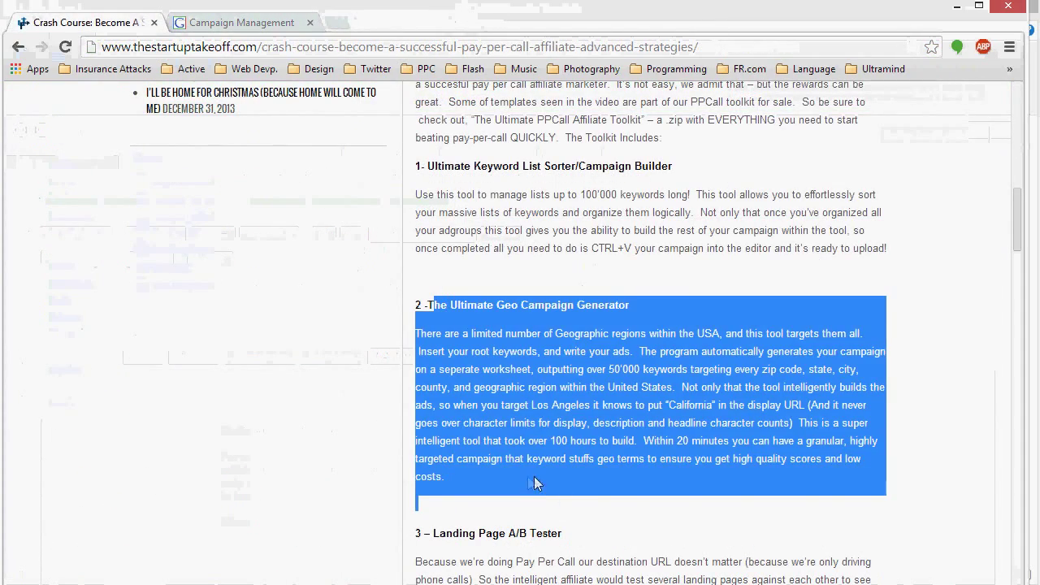
pyautogui.click(516, 482)
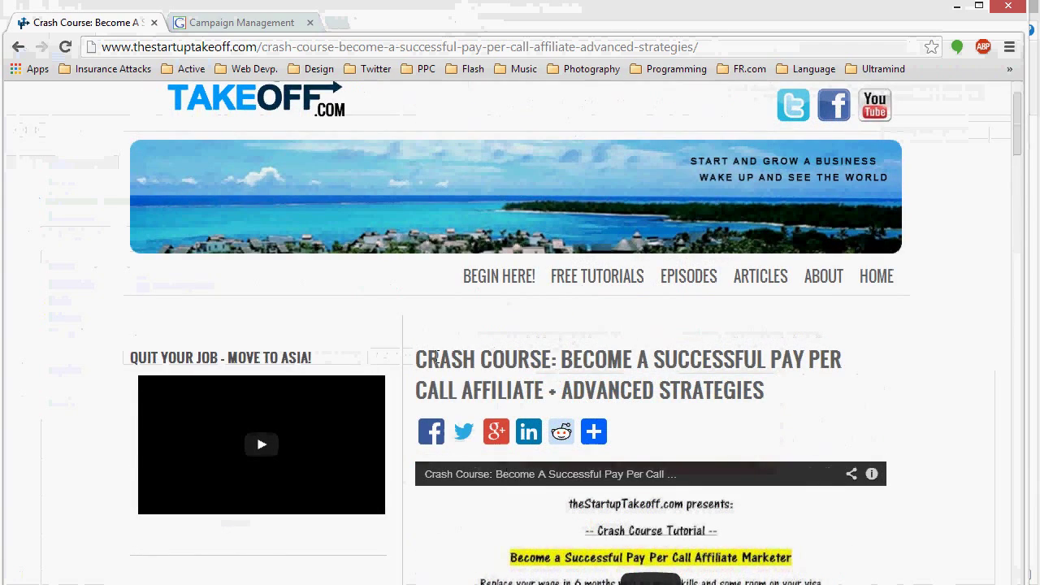
pyautogui.moveTo(436, 358); pyautogui.dragTo(802, 387)
pyautogui.click(802, 386)
pyautogui.scroll(-3, 812, 382)
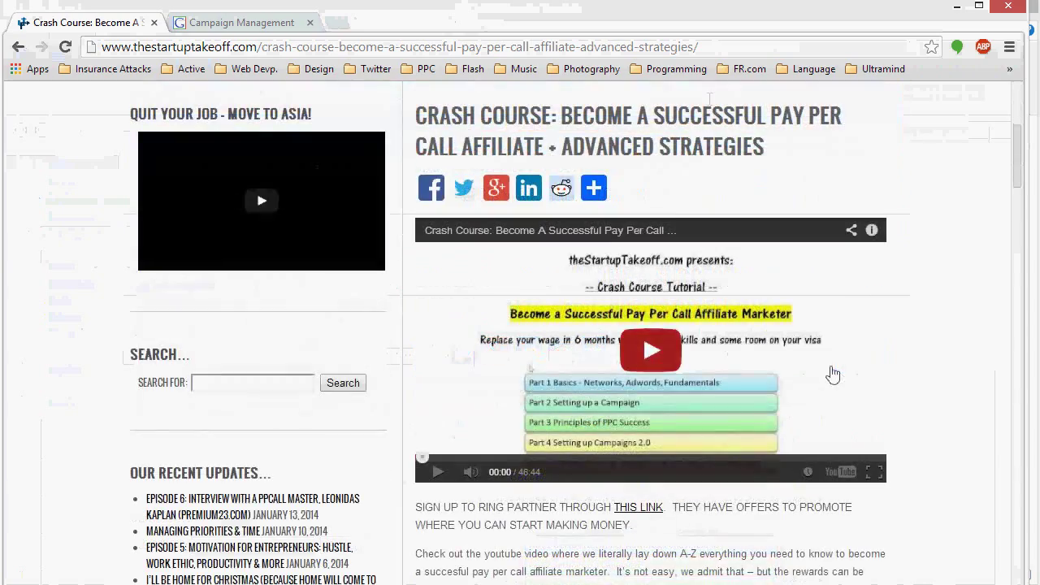
pyautogui.scroll(-5, 785, 173)
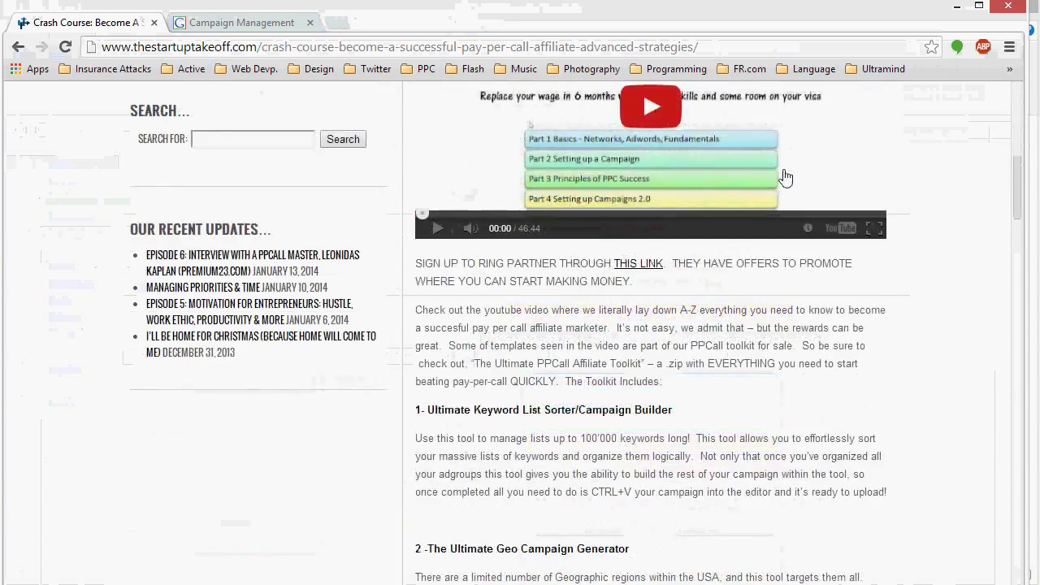
pyautogui.moveTo(468, 432); pyautogui.dragTo(553, 556)
pyautogui.click(553, 555)
pyautogui.scroll(-3, 580, 452)
pyautogui.scroll(2, 474, 399)
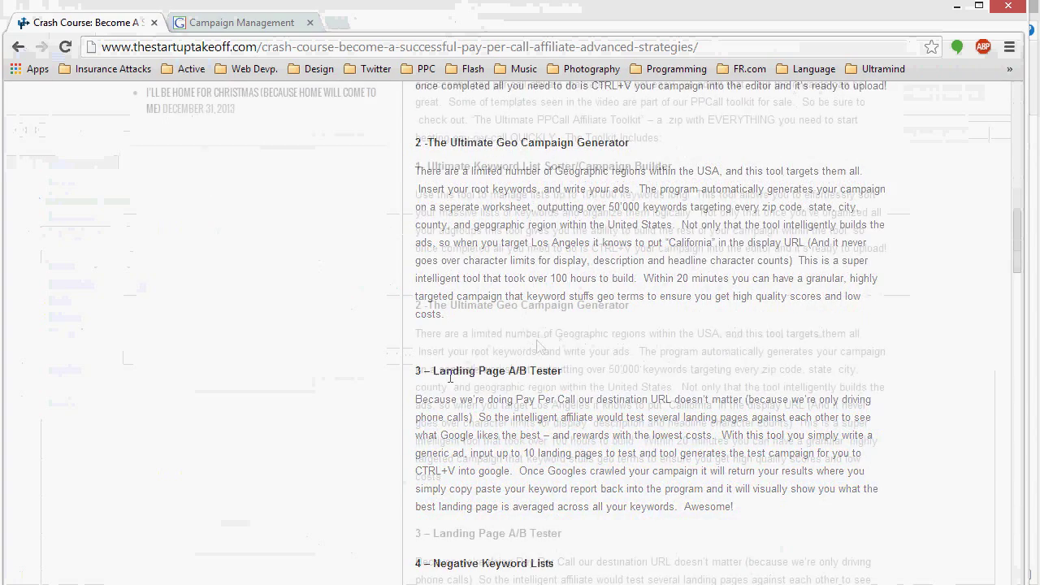
pyautogui.moveTo(415, 161); pyautogui.dragTo(858, 234)
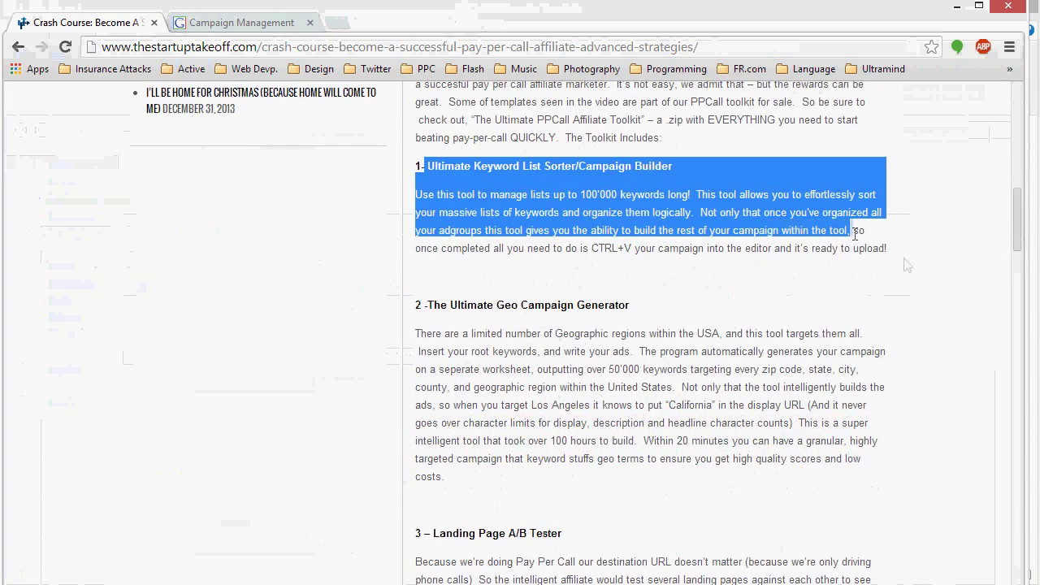
pyautogui.click(872, 277)
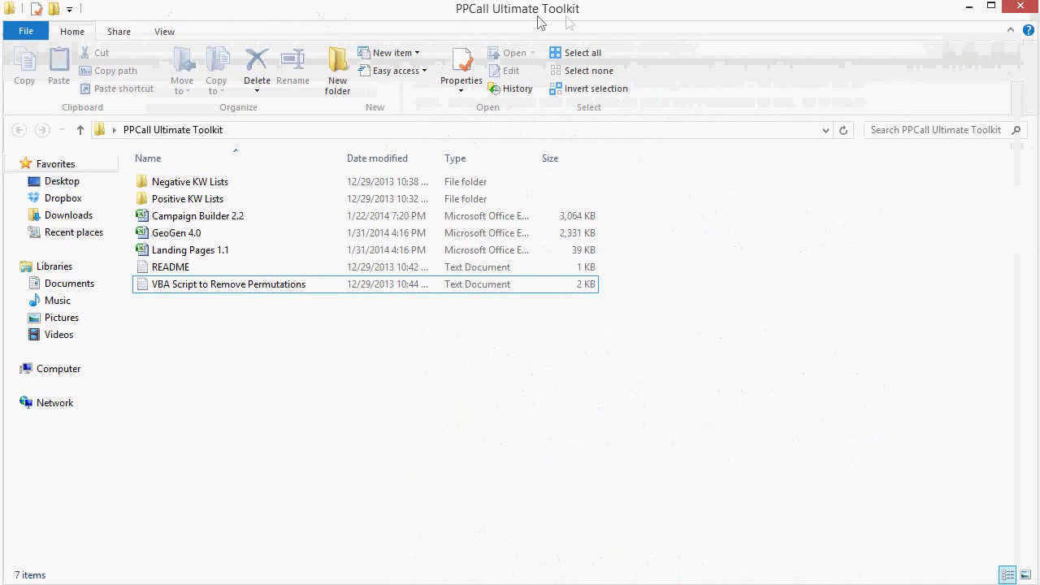
# Step: Open the Campaign Builder 2.2 workbook from the PPCall Ultimate Toolkit folder and delete the Instructions callout from Sheet1
pyautogui.click(242, 218)
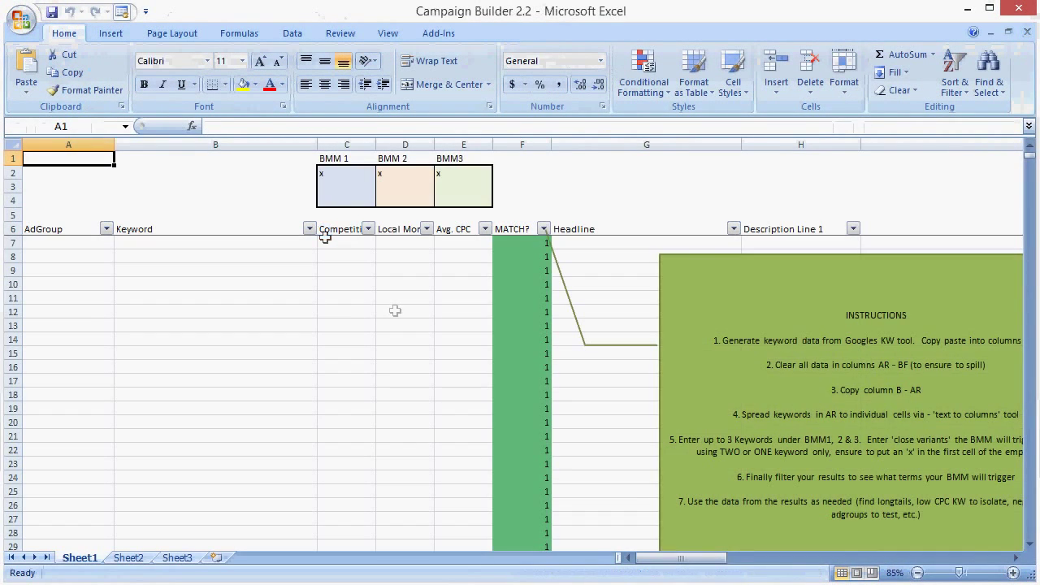
pyautogui.click(397, 310)
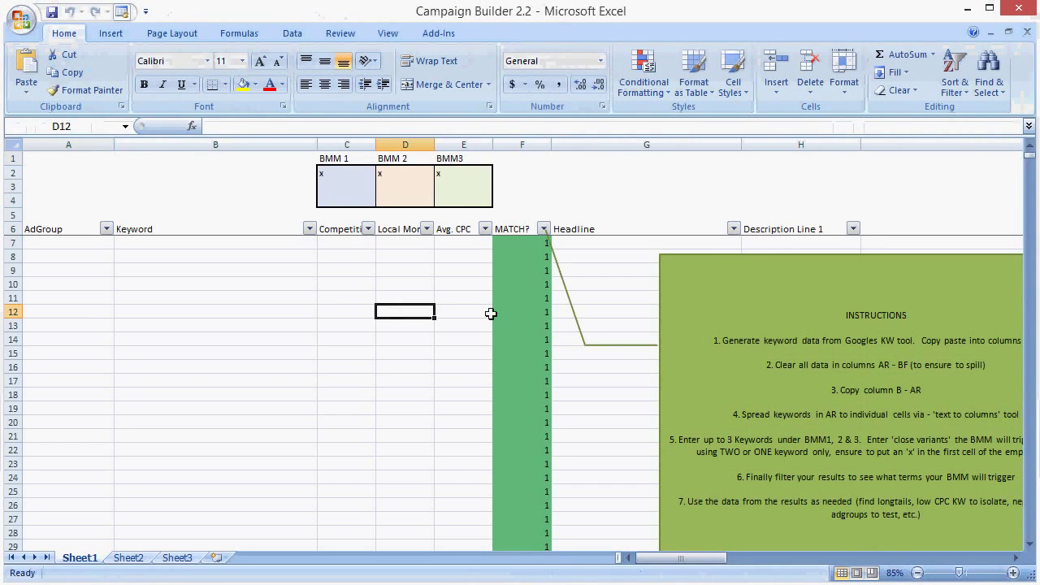
pyautogui.click(695, 285)
pyautogui.press('Delete')
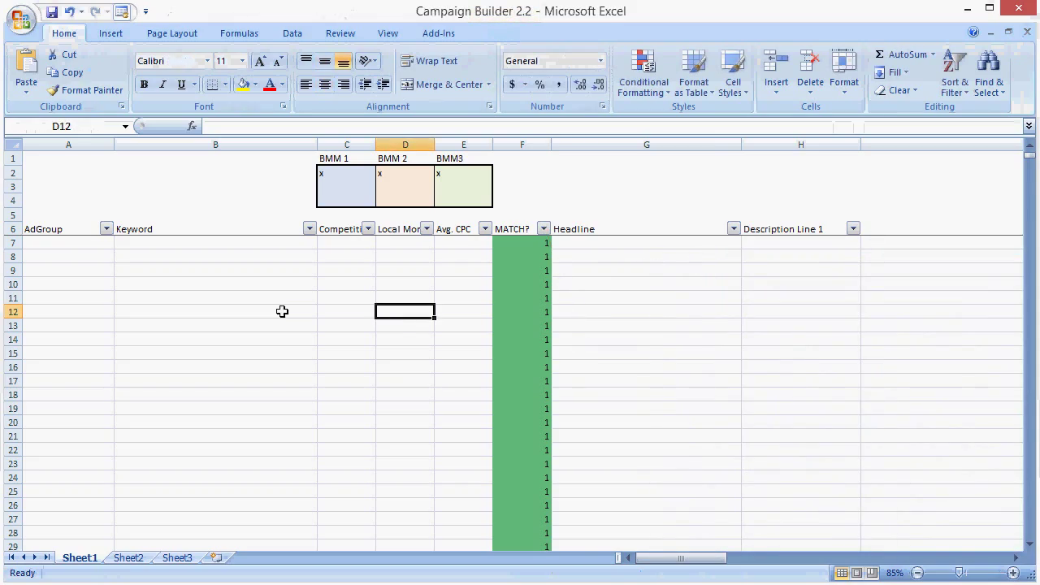
# Step: Hide the match formula columns K through AO between the two black divider columns on Sheet1
pyautogui.click(281, 311)
pyautogui.hscroll(1, 576, 320)
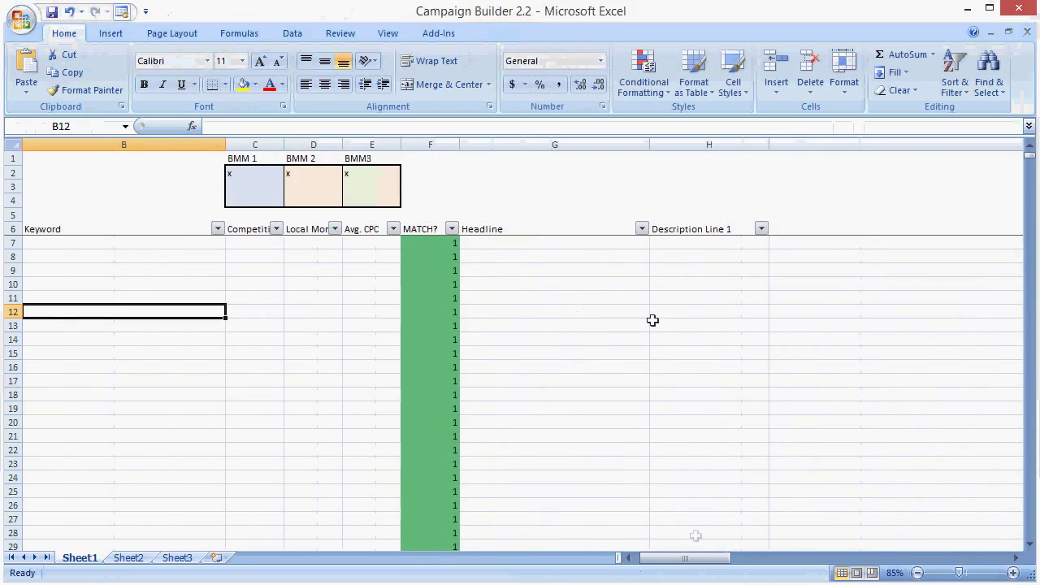
pyautogui.moveTo(690, 559); pyautogui.dragTo(726, 563)
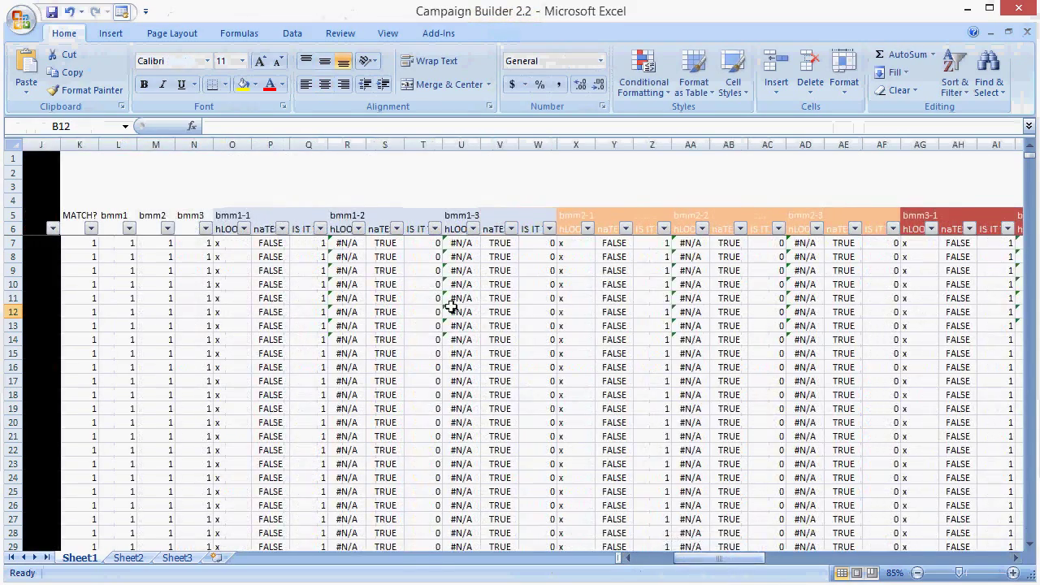
pyautogui.keyDown('ctrl'); pyautogui.scroll(-2, 431, 298); pyautogui.keyUp('ctrl')
pyautogui.keyDown('ctrl'); pyautogui.scroll(-1, 431, 299); pyautogui.keyUp('ctrl')
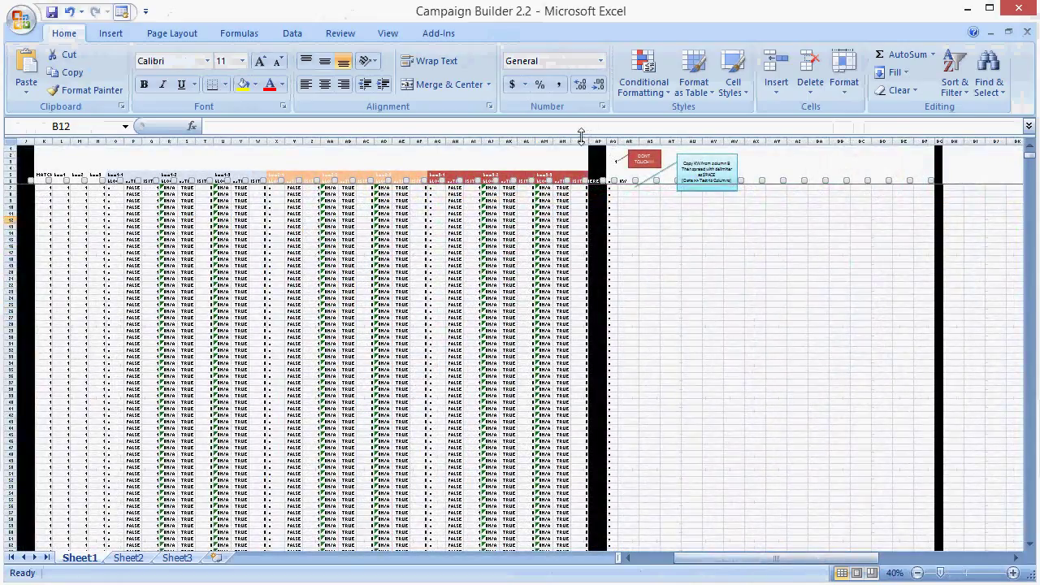
pyautogui.moveTo(589, 139); pyautogui.dragTo(45, 140)
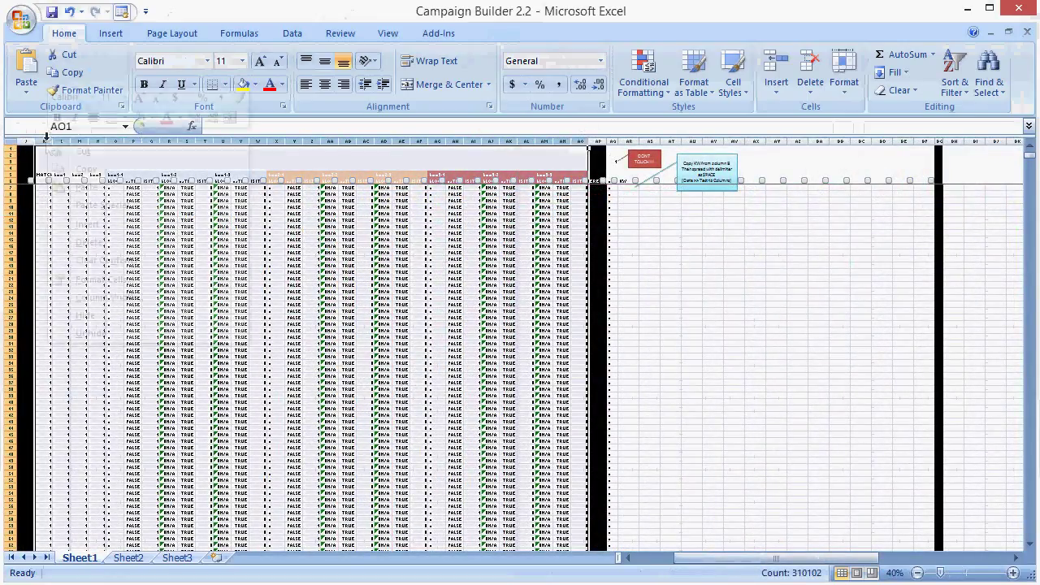
pyautogui.rightClick(46, 140)
pyautogui.click(135, 320)
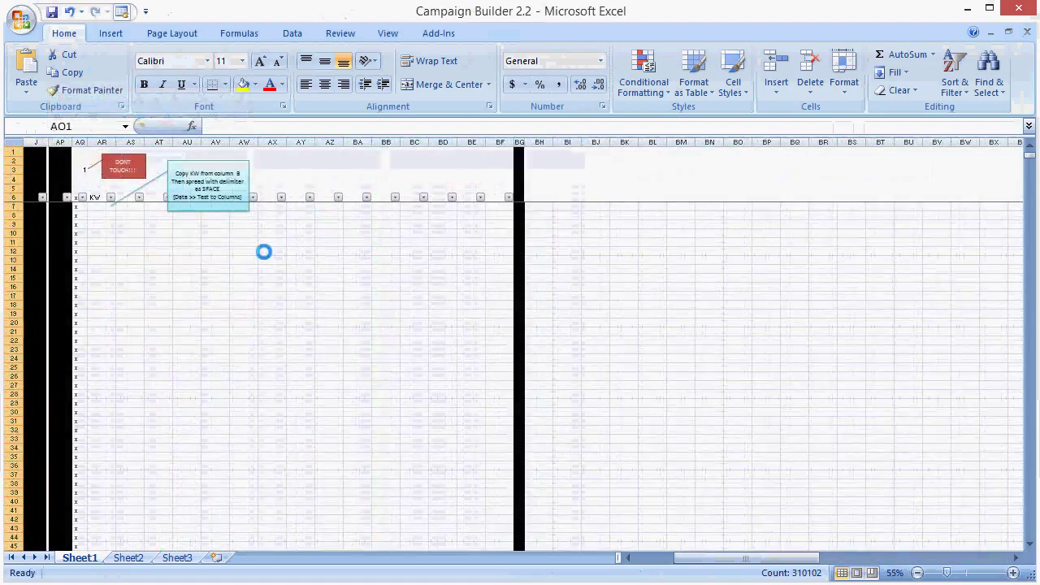
pyautogui.keyDown('ctrl'); pyautogui.scroll(3, 263, 245); pyautogui.keyUp('ctrl')
pyautogui.click(203, 270)
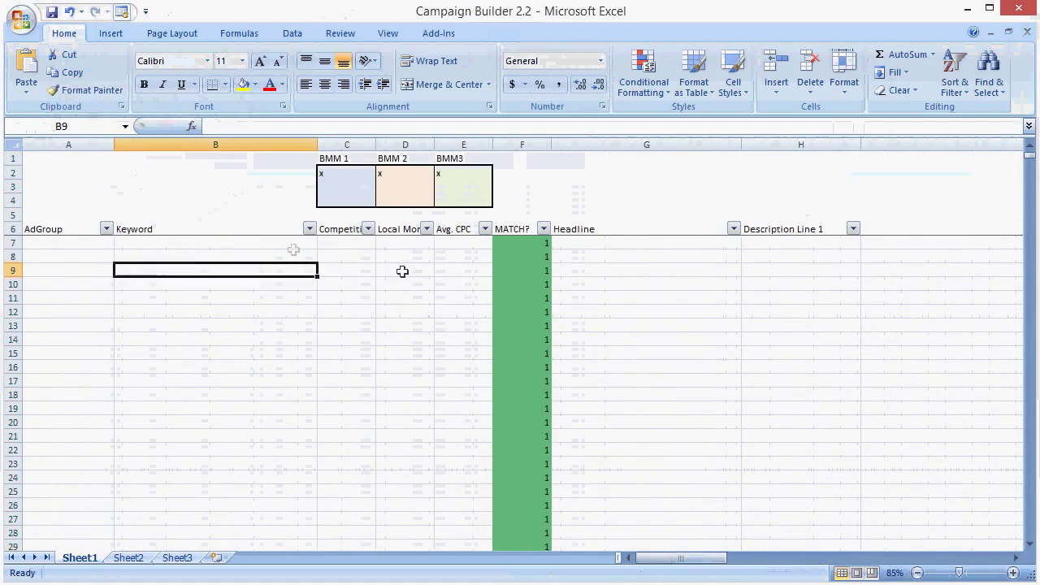
pyautogui.click(212, 241)
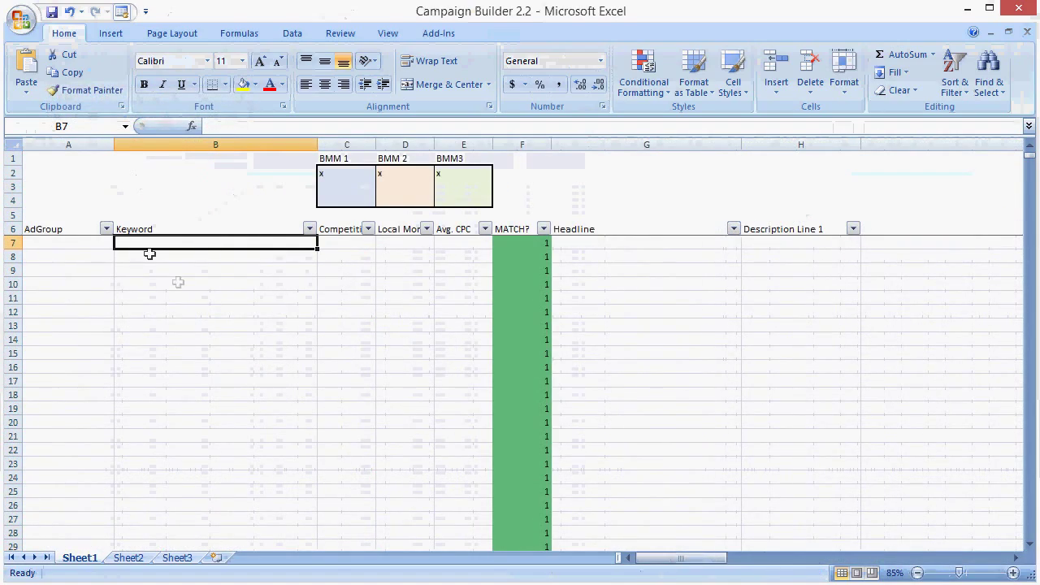
pyautogui.moveTo(179, 242); pyautogui.dragTo(187, 465)
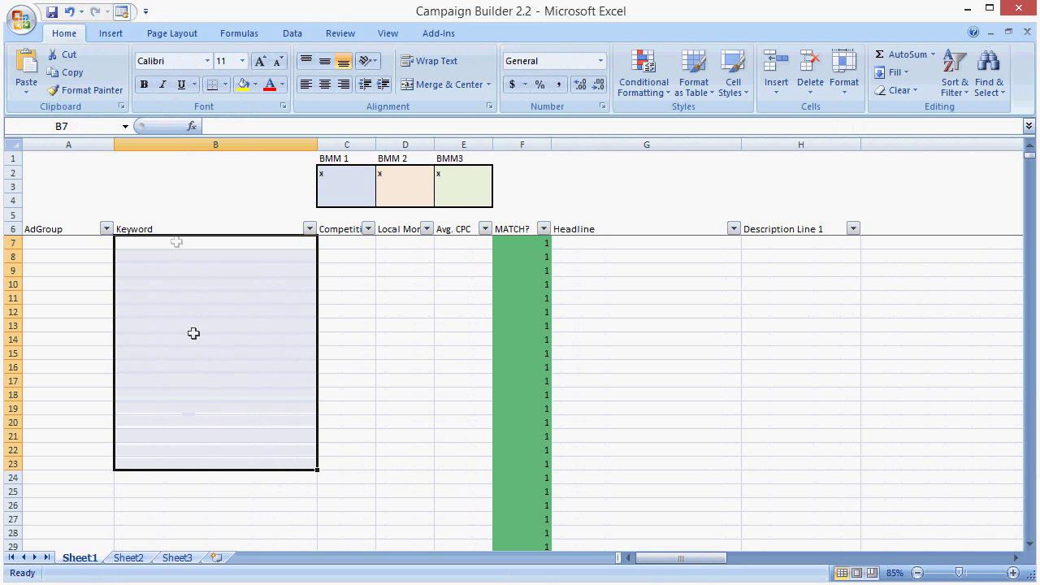
pyautogui.click(176, 241)
pyautogui.moveTo(176, 241); pyautogui.dragTo(197, 337)
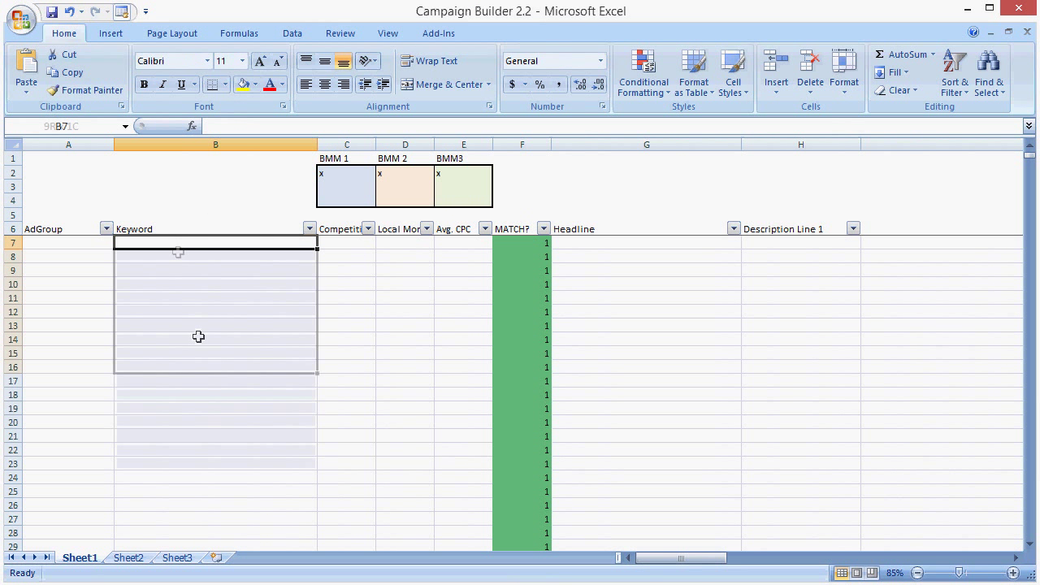
pyautogui.click(176, 239)
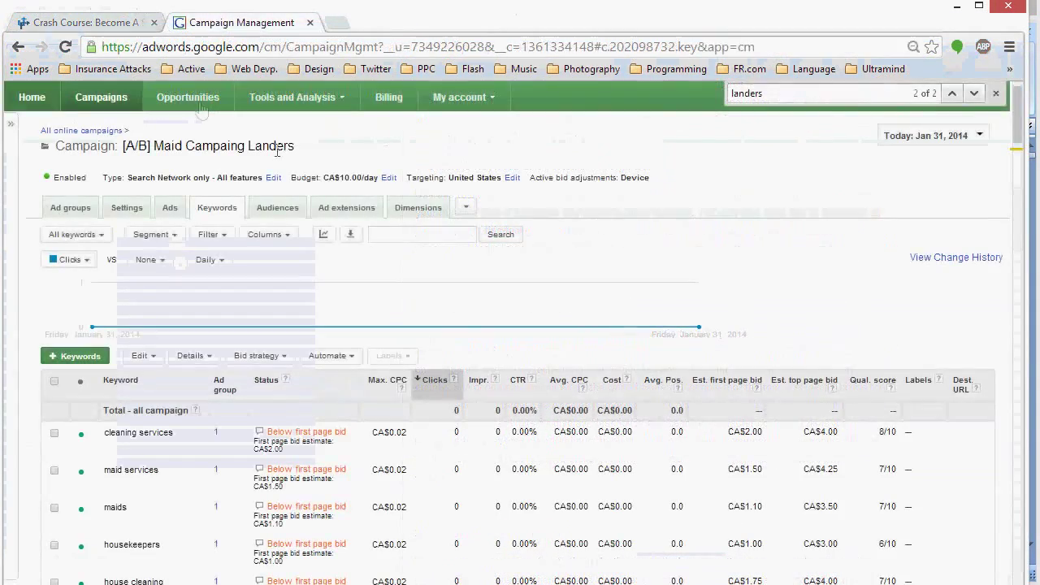
# Step: Switch to Google AdWords, open Keyword Planner and start a search for new keyword and ad group ideas
pyautogui.click(293, 96)
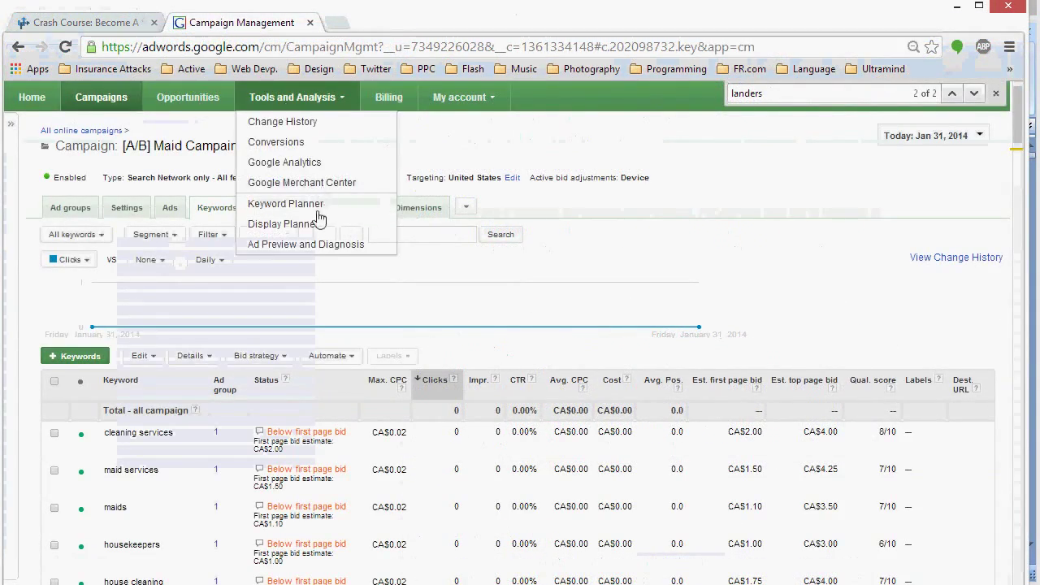
pyautogui.click(319, 216)
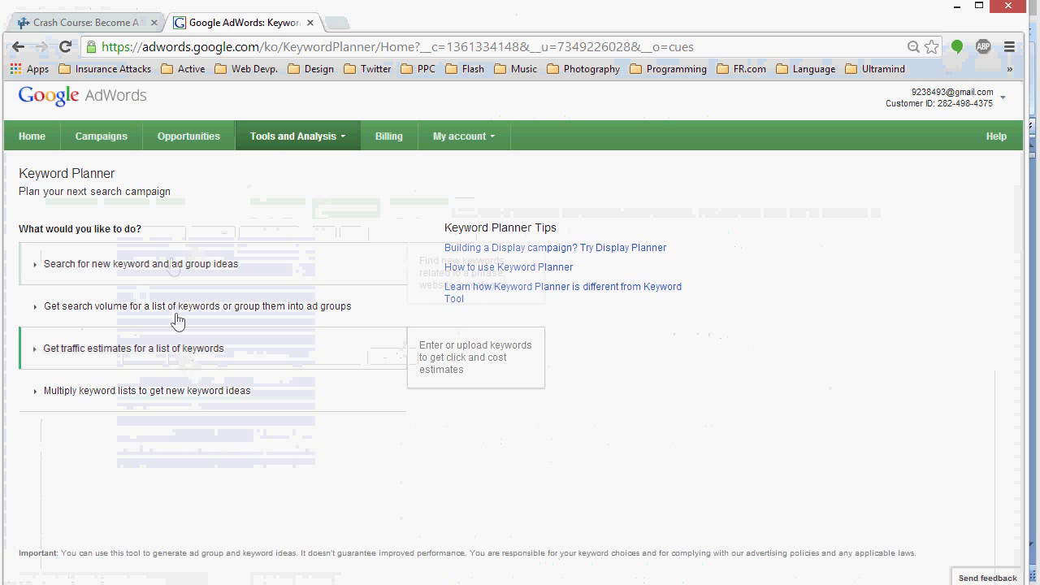
pyautogui.click(174, 263)
pyautogui.click(227, 381)
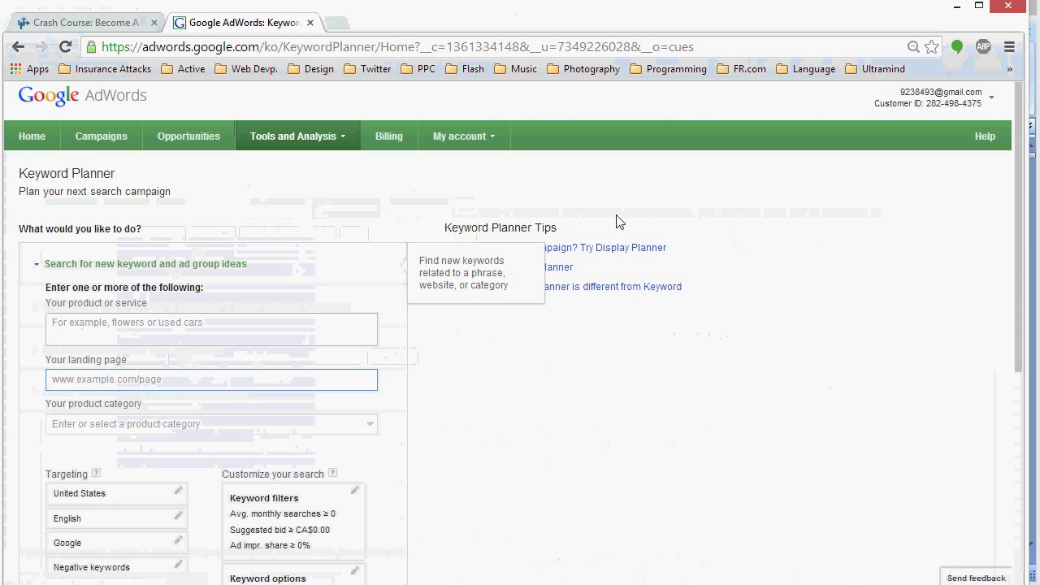
# Step: Enter adt.com as the landing page and get keyword ideas for it
pyautogui.write('maid')
pyautogui.press('BackSpace')
pyautogui.press('BackSpace')
pyautogui.press('BackSpace')
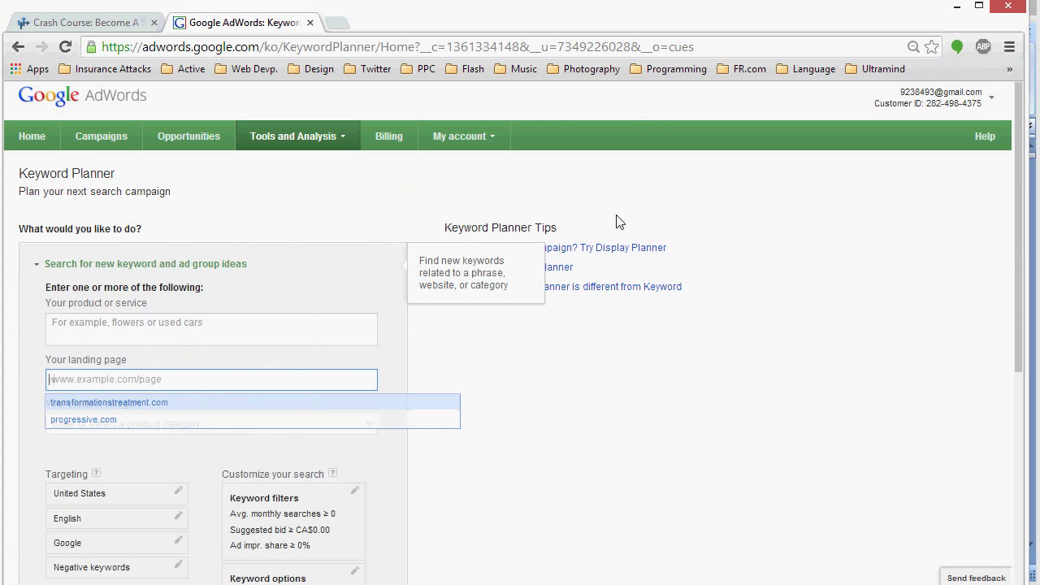
pyautogui.write('adt.com')
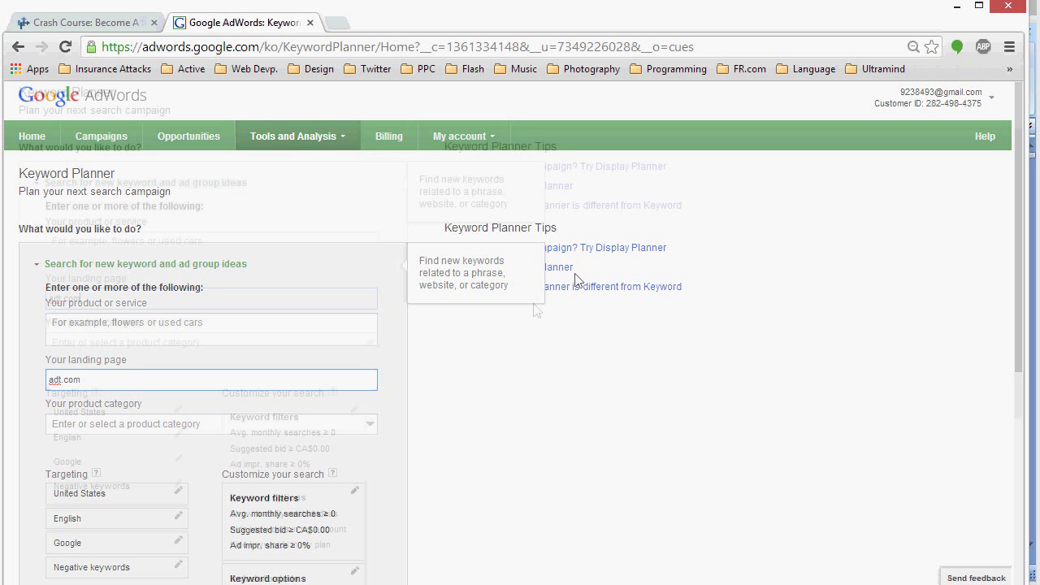
pyautogui.scroll(-4, 325, 365)
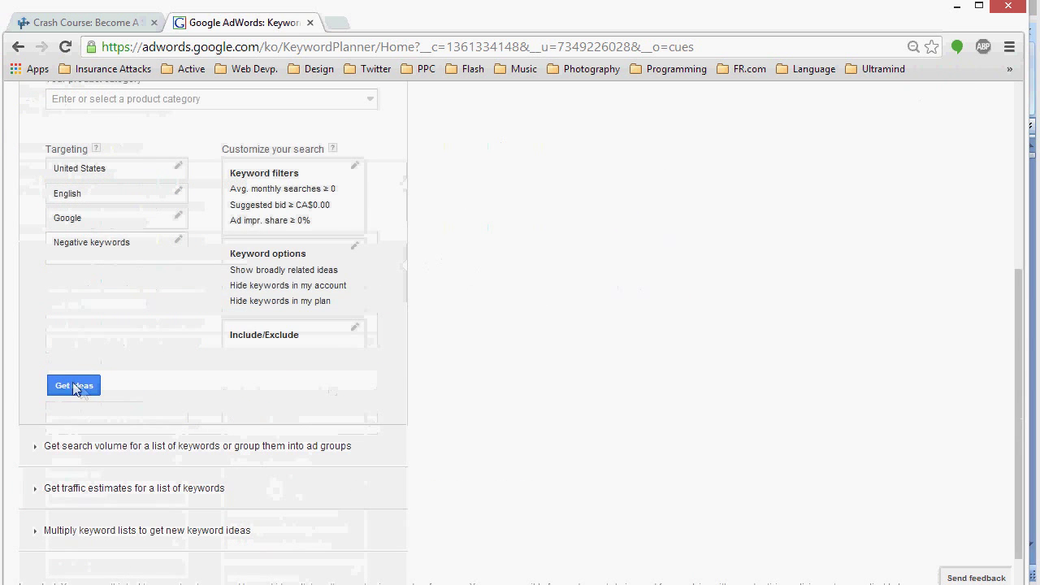
pyautogui.click(73, 386)
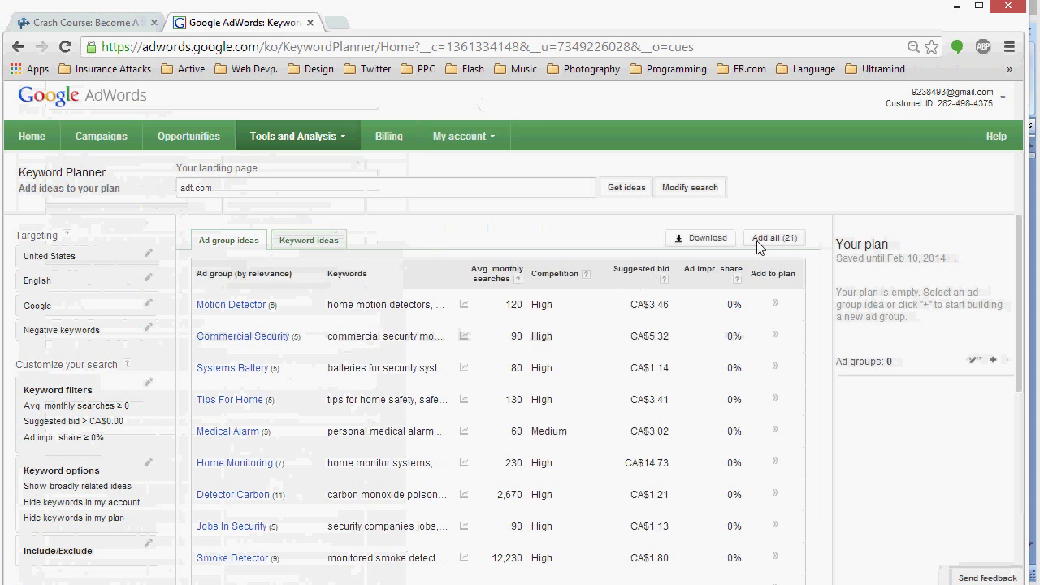
# Step: Add all the ad group ideas and all the keyword ideas to the plan
pyautogui.click(767, 243)
pyautogui.click(318, 242)
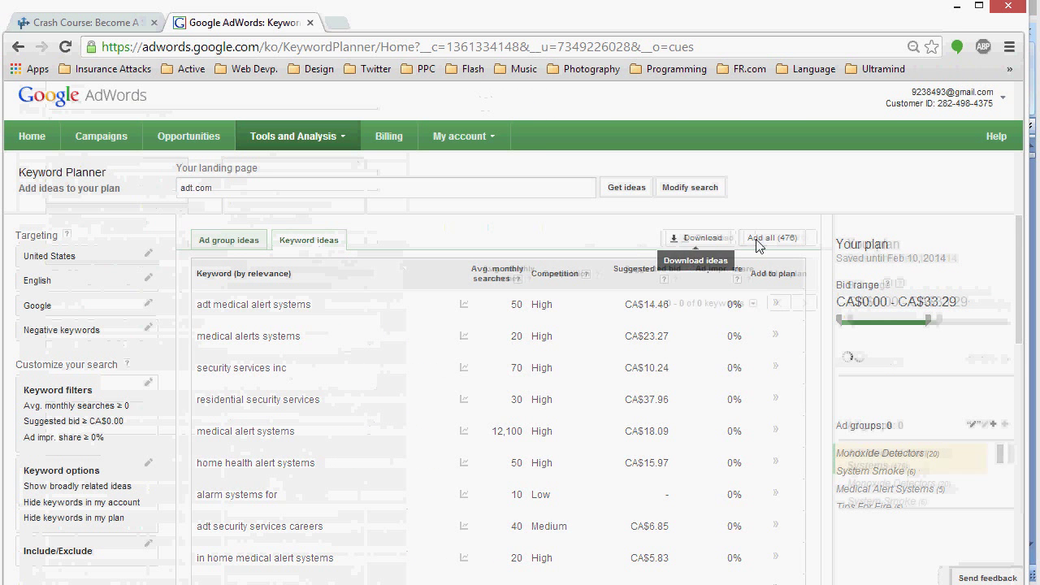
pyautogui.click(761, 241)
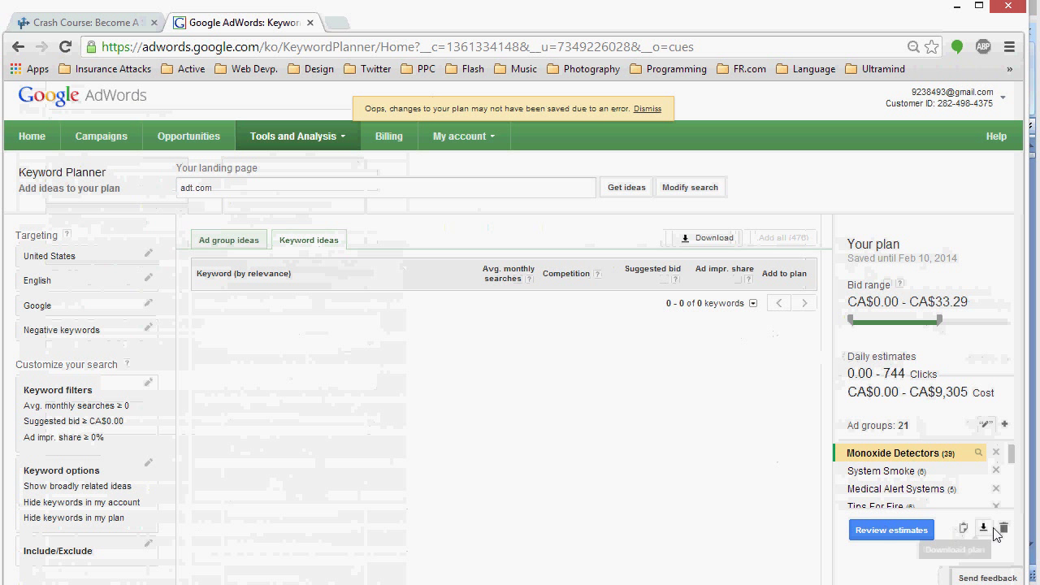
# Step: Download the keyword plan in Excel CSV format with historical statistics and open the downloaded file in Excel
pyautogui.click(982, 528)
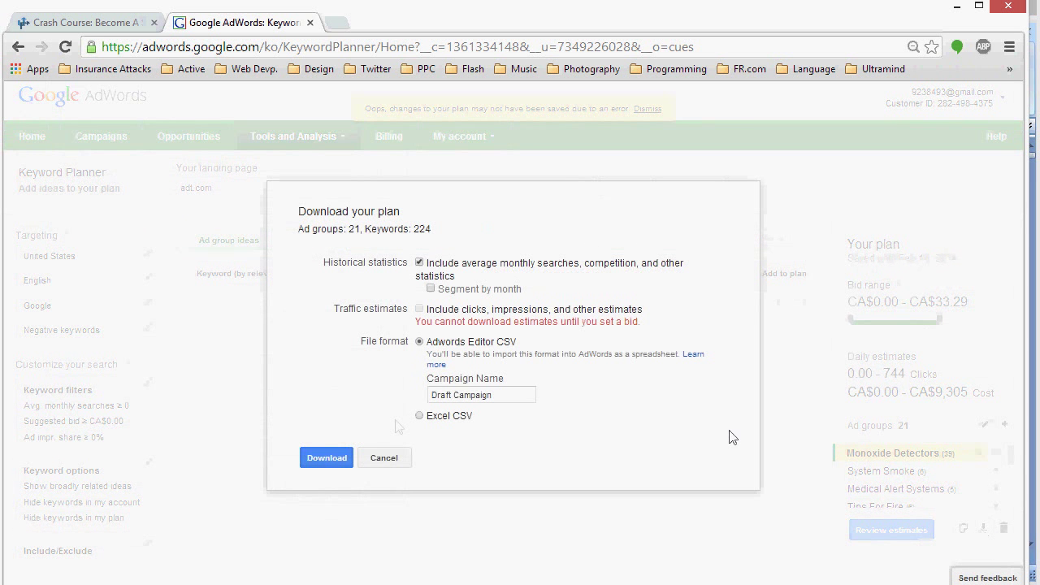
pyautogui.click(445, 417)
pyautogui.click(326, 421)
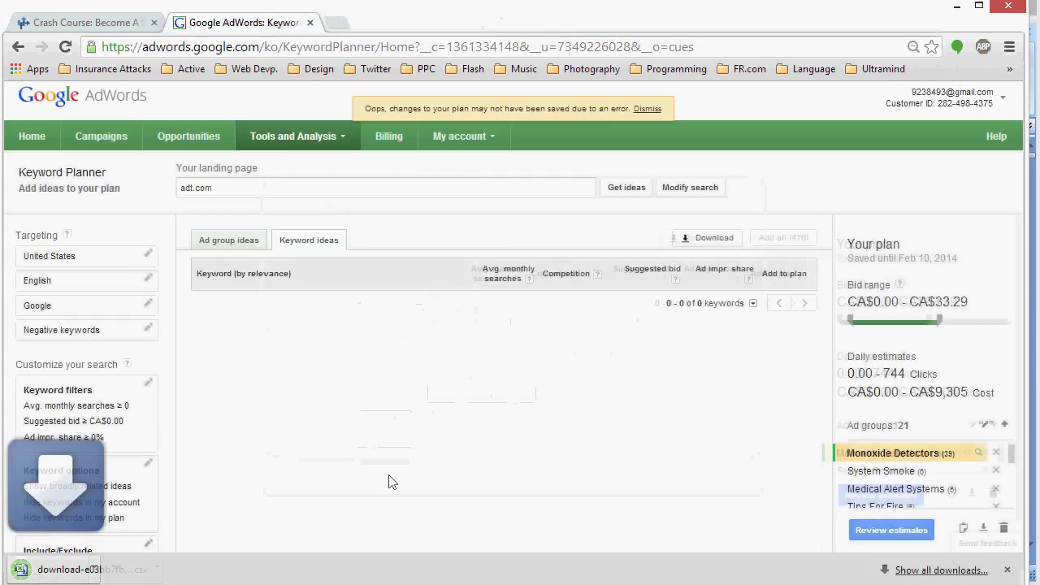
pyautogui.click(91, 570)
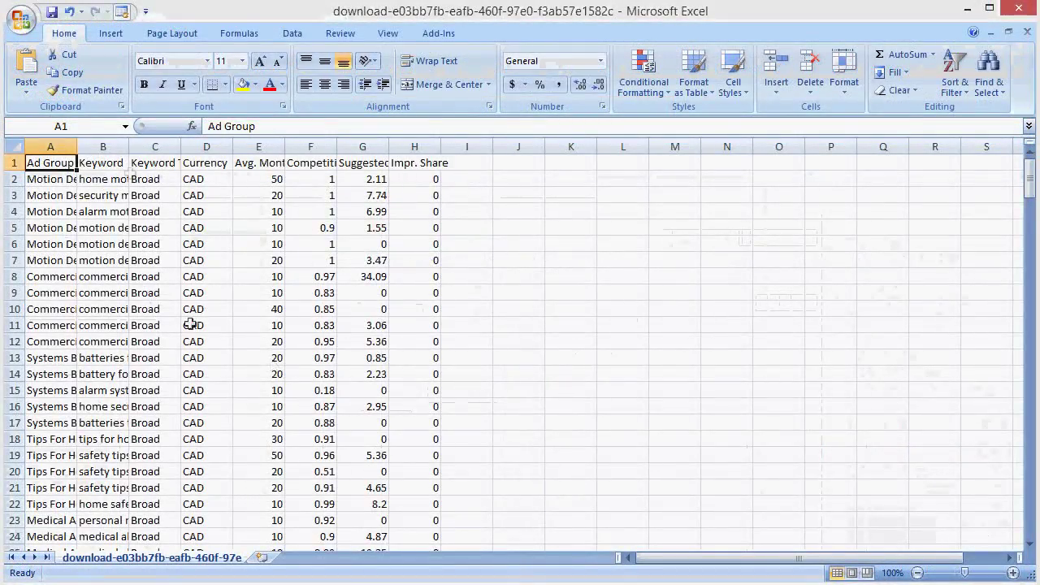
# Step: Widen the Keyword column in the downloaded spreadsheet and copy the whole column
pyautogui.moveTo(130, 153); pyautogui.dragTo(388, 146)
pyautogui.click(293, 146)
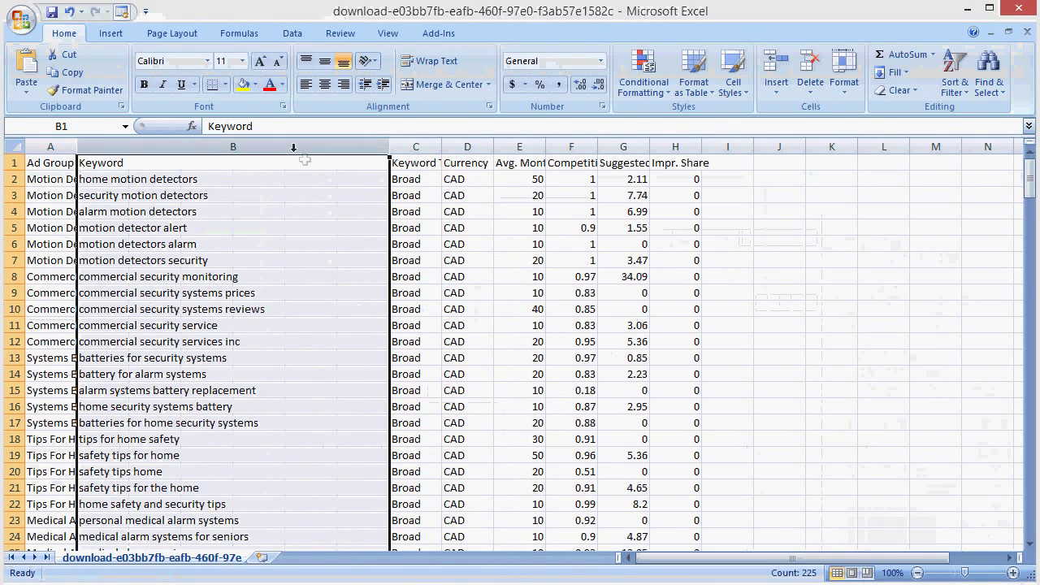
pyautogui.hotkey('ctrl', 'c')
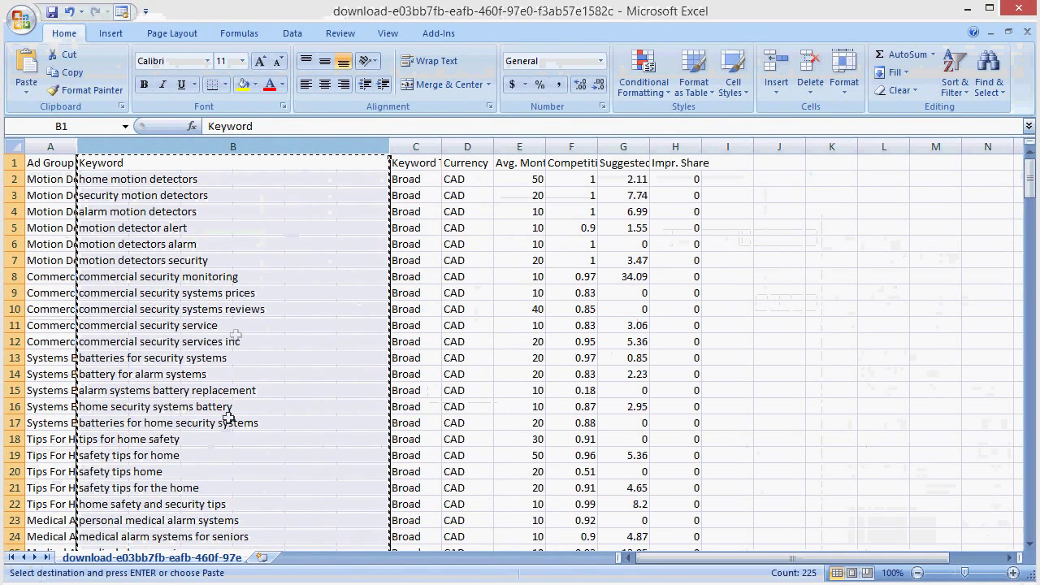
# Step: Delete the Ad Group column and all columns from Keyword Type to Impr. Share, keeping only the Keyword column
pyautogui.rightClick(109, 146)
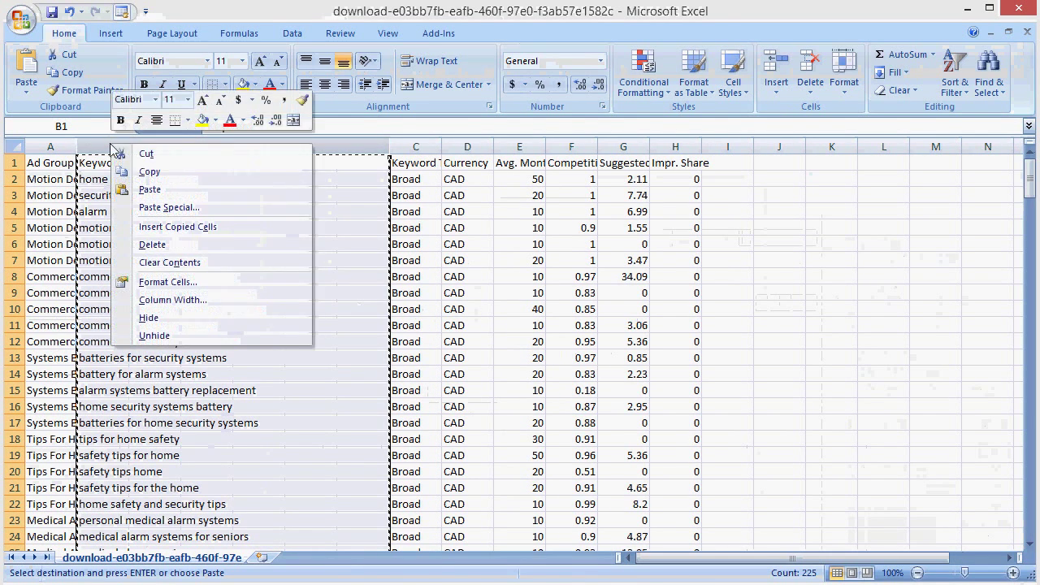
pyautogui.click(512, 244)
pyautogui.click(791, 226)
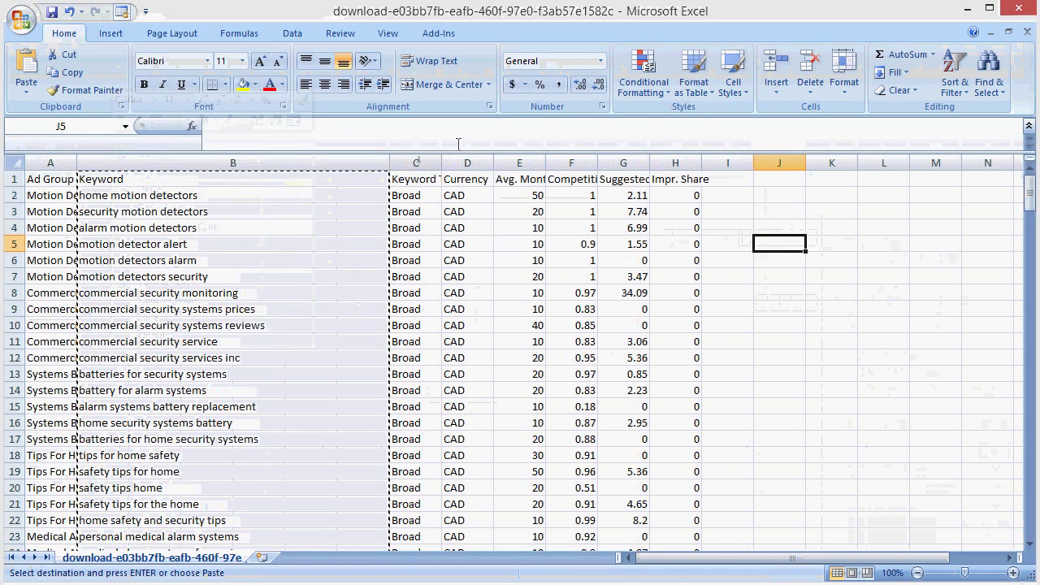
pyautogui.moveTo(415, 162); pyautogui.dragTo(674, 162)
pyautogui.rightClick(675, 163)
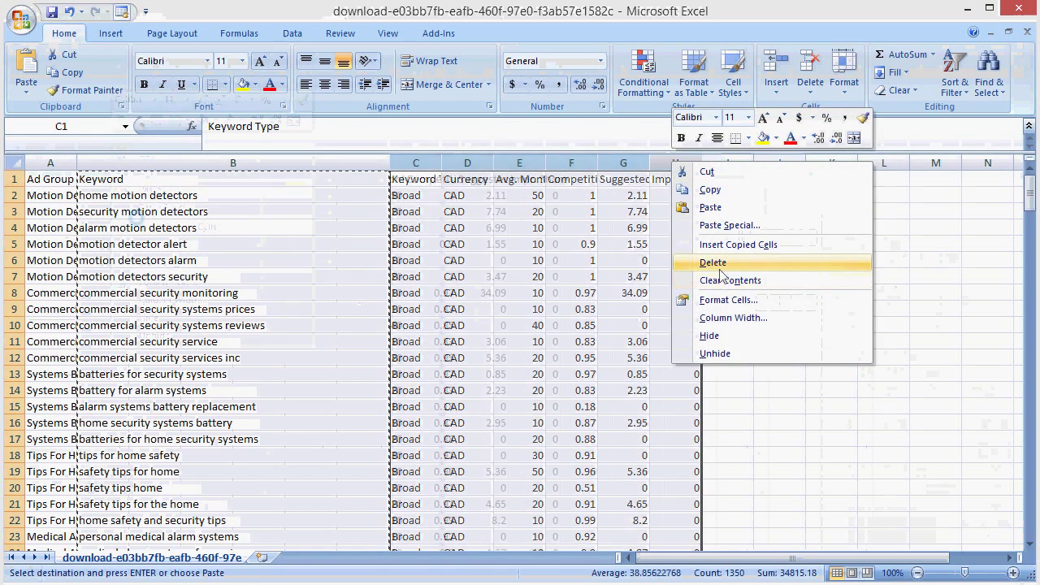
pyautogui.click(712, 262)
pyautogui.rightClick(62, 162)
pyautogui.click(102, 262)
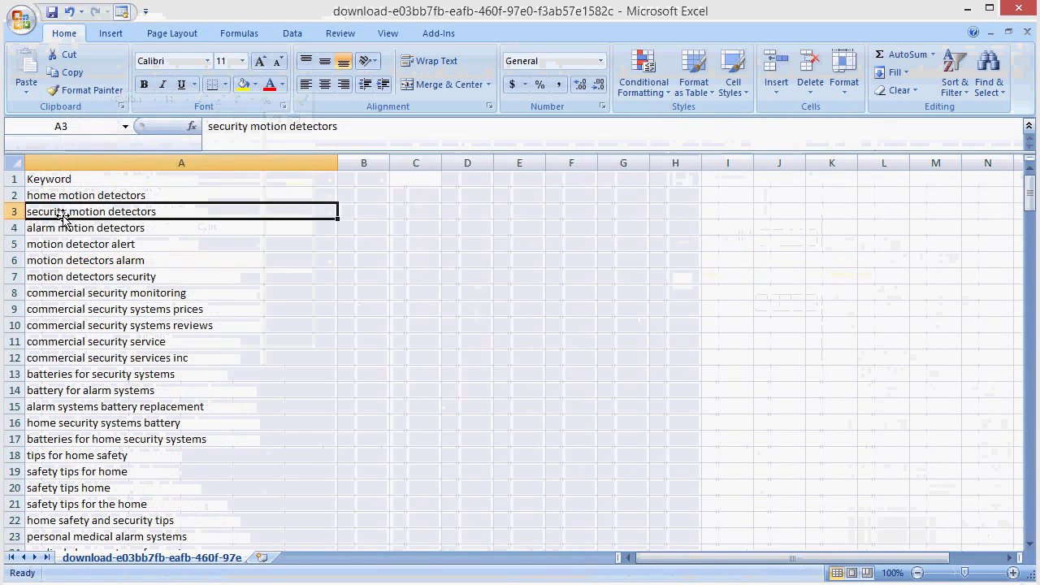
# Step: Copy the Keyword column and paste it into the Campaign Builder 2.2 workbook starting at cell B6
pyautogui.hotkey('ctrl', 'c')
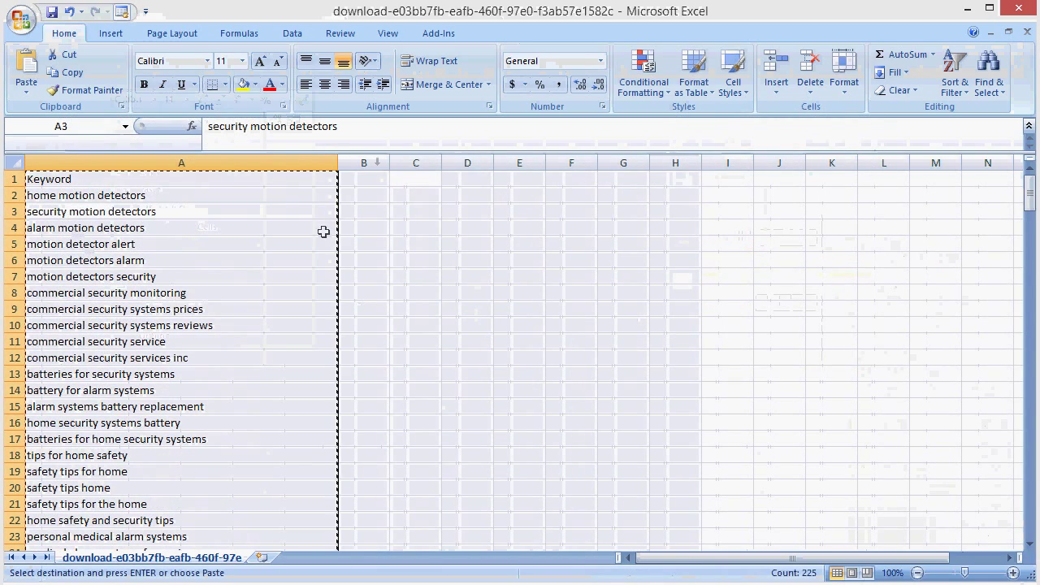
pyautogui.click(415, 163)
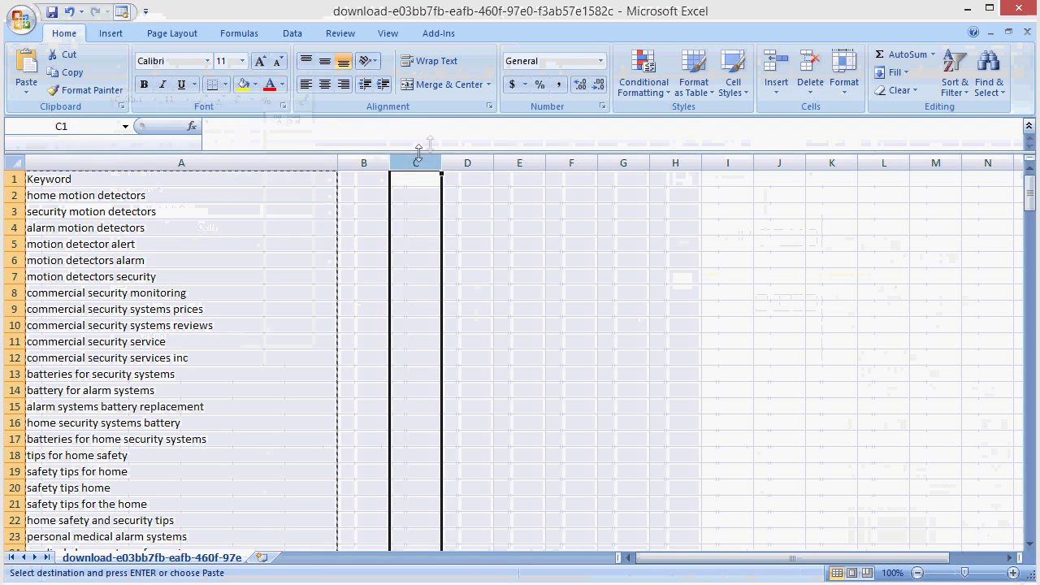
pyautogui.hotkey('ctrl', 'v')
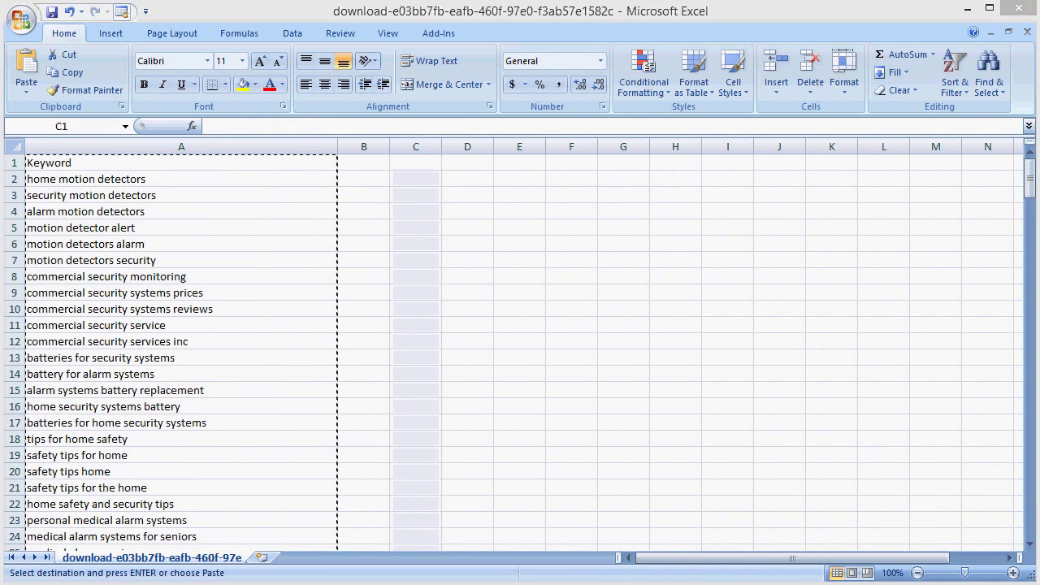
pyautogui.hotkey('ctrl', 'Tab')
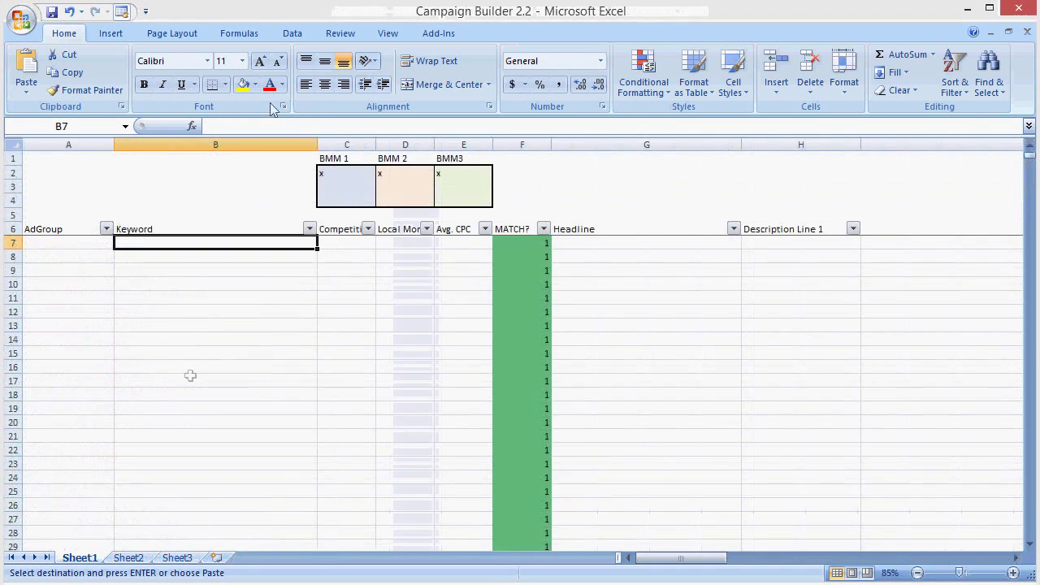
pyautogui.click(187, 376)
pyautogui.click(191, 228)
pyautogui.hotkey('ctrl', 'v')
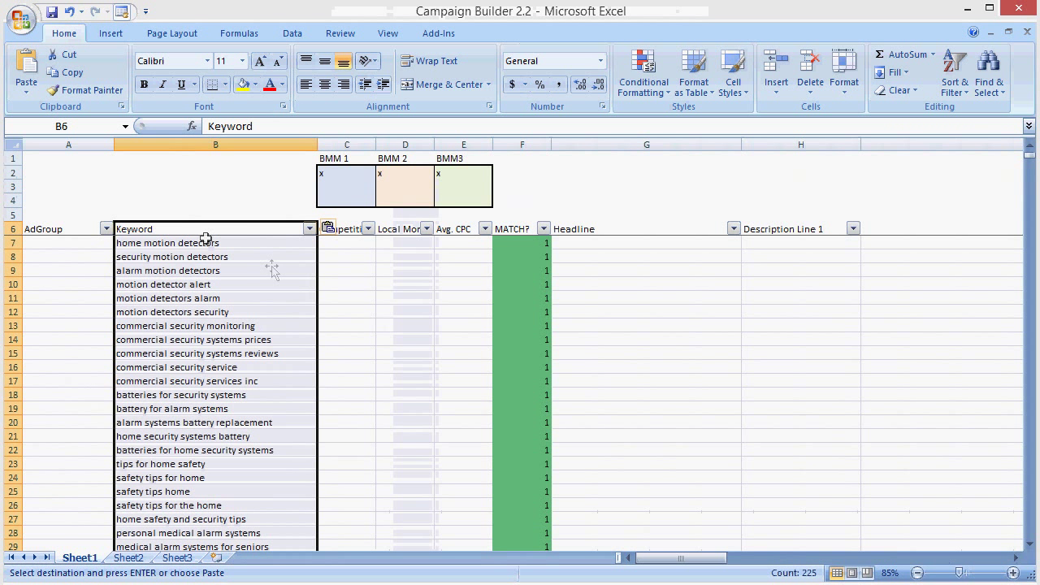
pyautogui.click(353, 314)
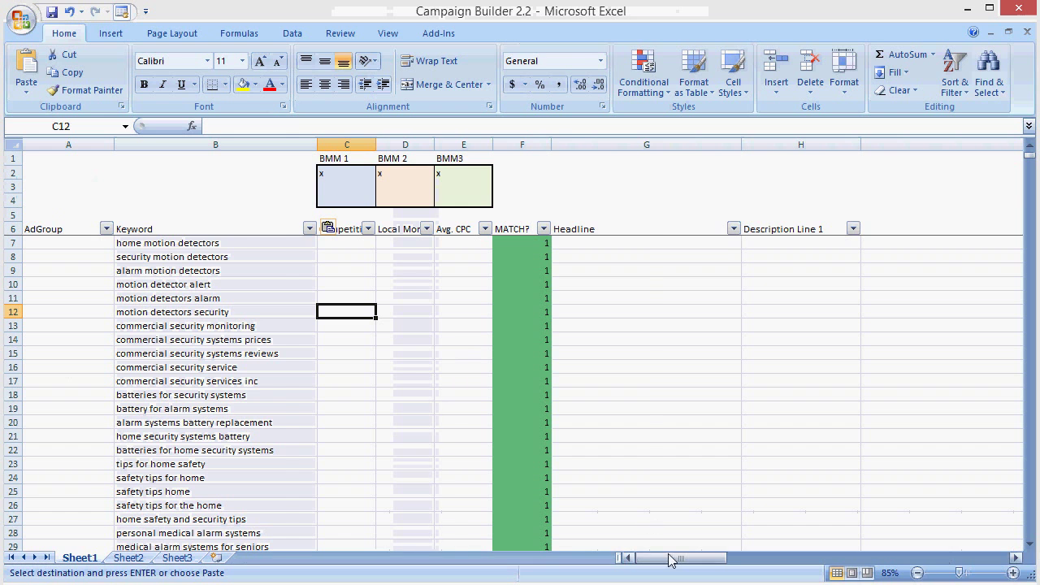
# Step: Paste the same keyword list into the KW column starting at cell AR6
pyautogui.moveTo(642, 557); pyautogui.dragTo(707, 557)
pyautogui.click(140, 227)
pyautogui.hotkey('ctrl', 'v')
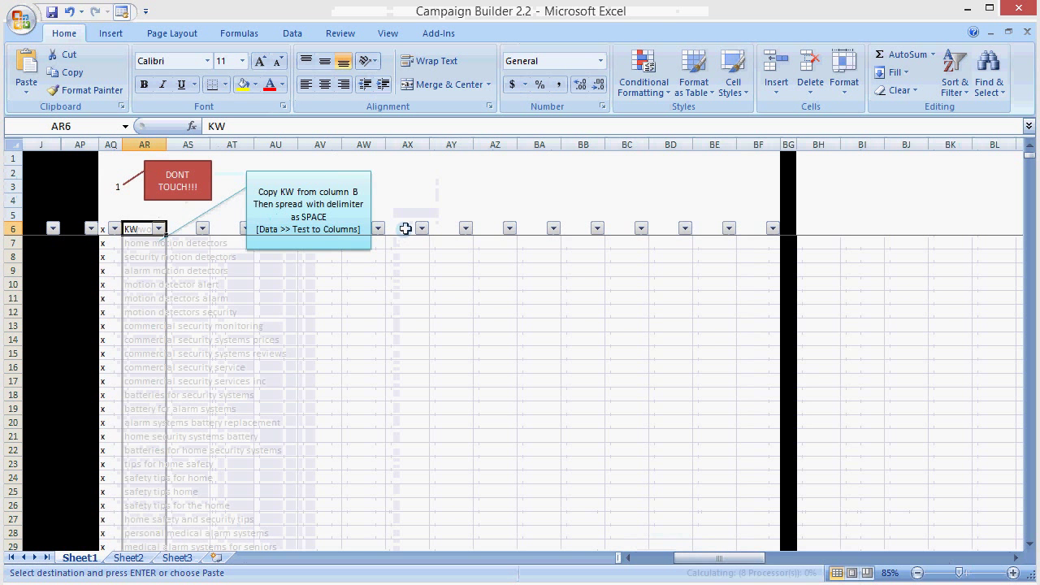
# Step: Split the keywords in column AR into separate word columns with Text to Columns, delimited by spaces, replacing the destination cells
pyautogui.click(293, 34)
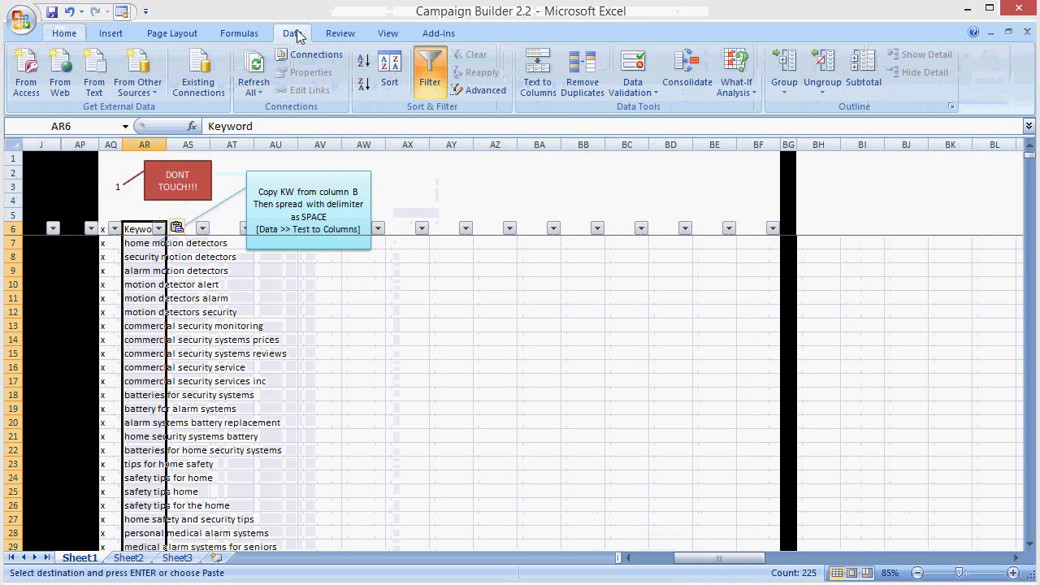
pyautogui.click(536, 73)
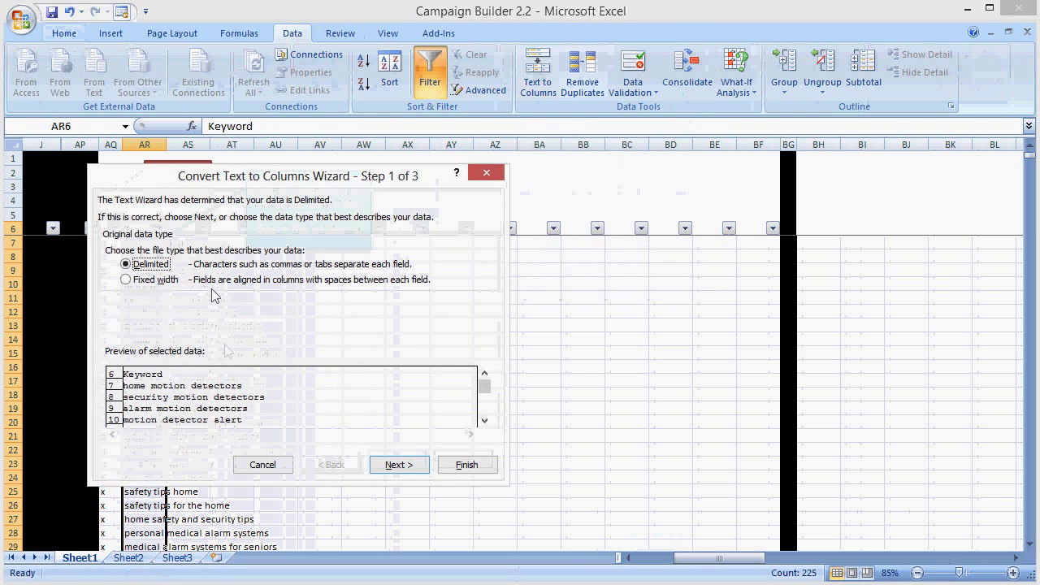
pyautogui.click(377, 461)
pyautogui.click(126, 293)
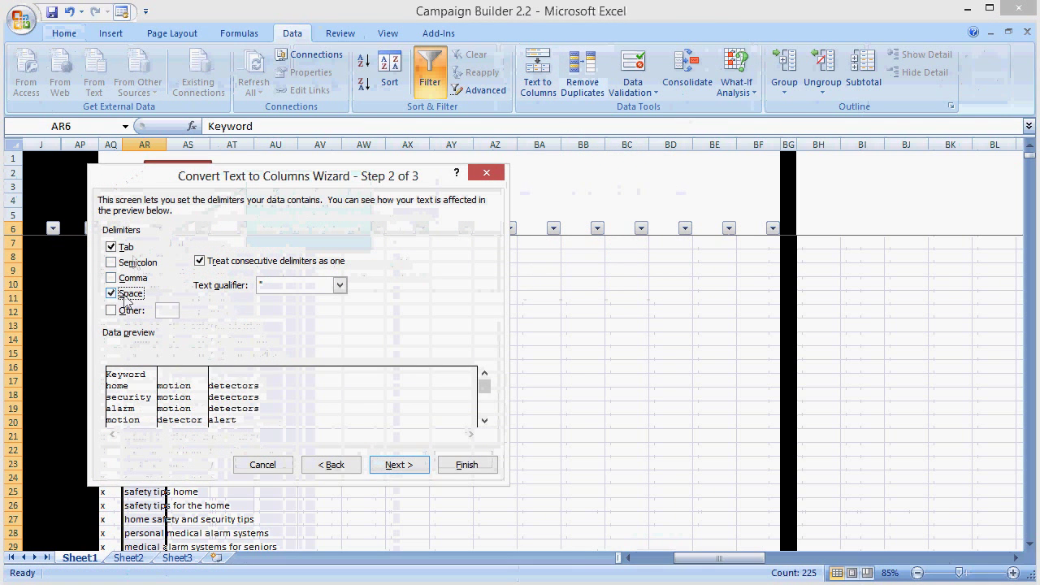
pyautogui.click(396, 465)
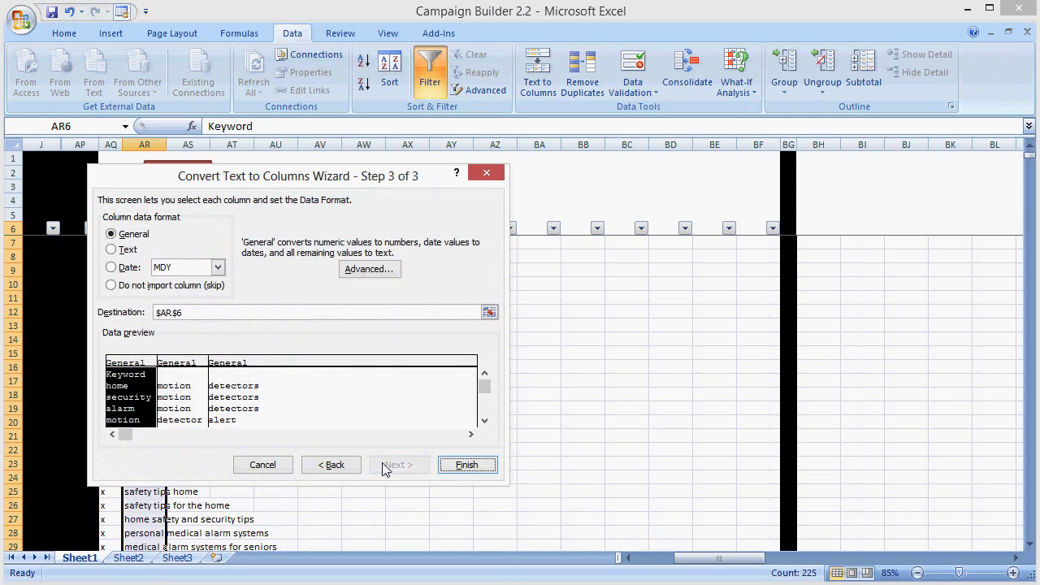
pyautogui.click(464, 470)
pyautogui.click(666, 390)
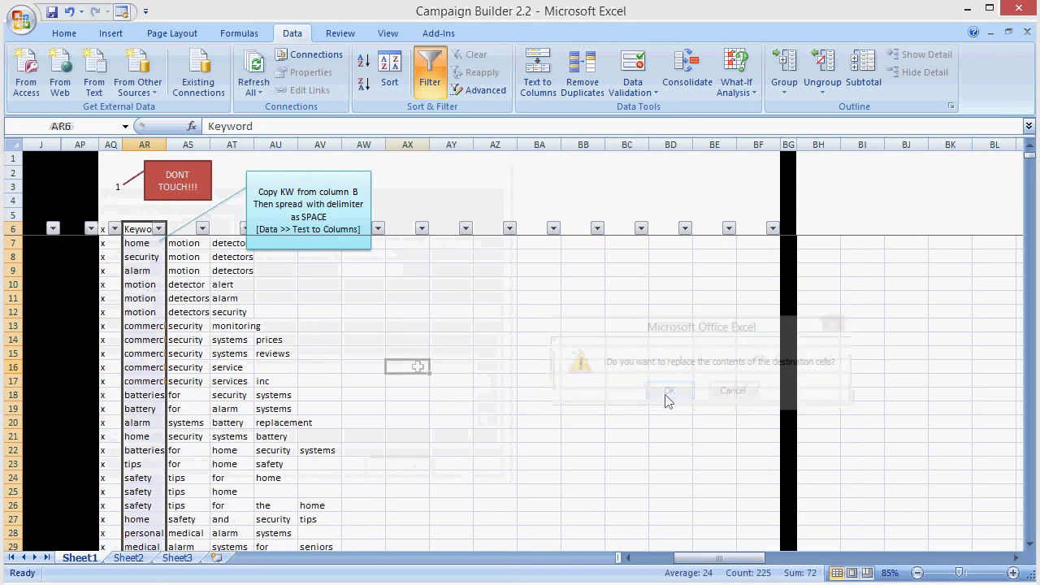
# Step: Examine how the keyword in row 15 is split into single words across columns AR to AU
pyautogui.click(394, 367)
pyautogui.moveTo(138, 353); pyautogui.dragTo(272, 354)
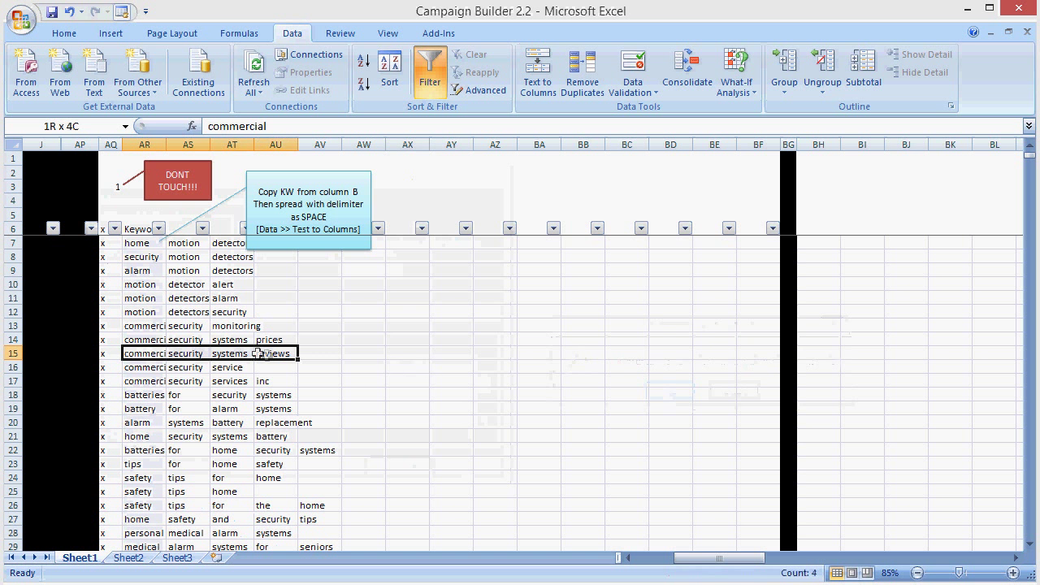
pyautogui.click(164, 354)
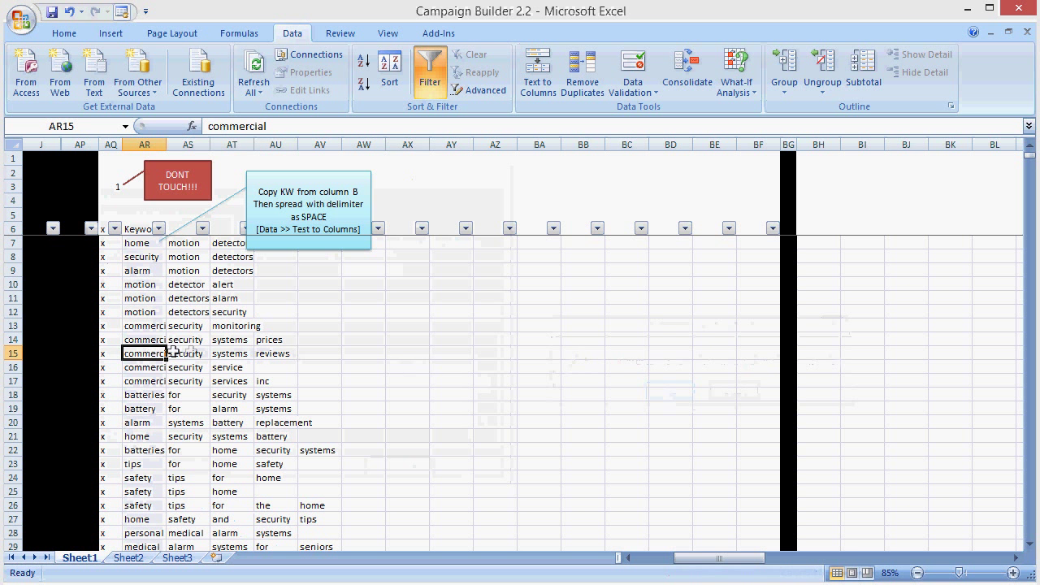
pyautogui.click(190, 353)
pyautogui.click(276, 353)
# Step: Unhide the columns between J and AP to view the match formulas, and hide them again
pyautogui.hscroll(-1, 360, 357)
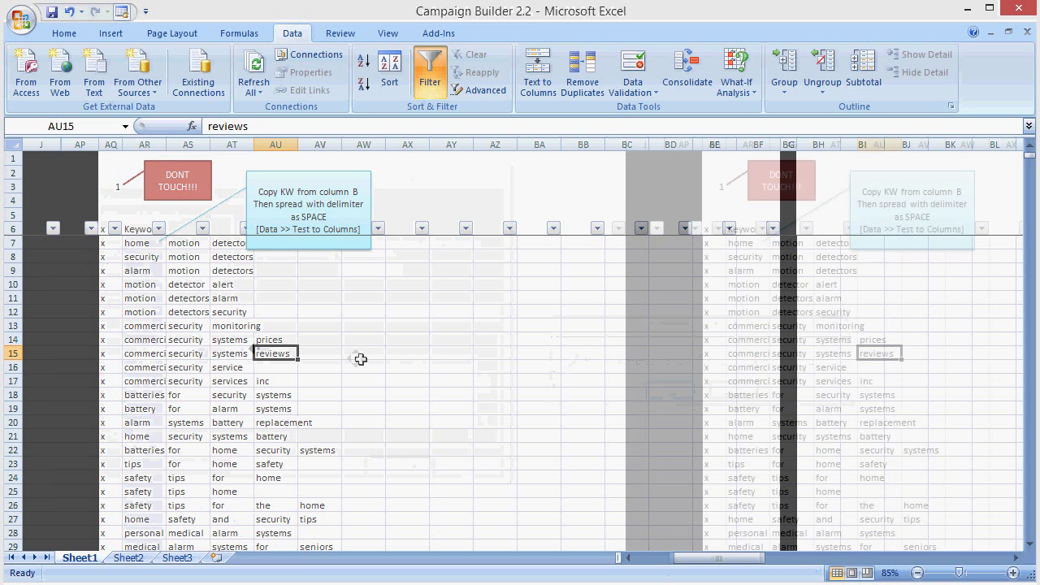
pyautogui.moveTo(665, 143); pyautogui.dragTo(639, 144)
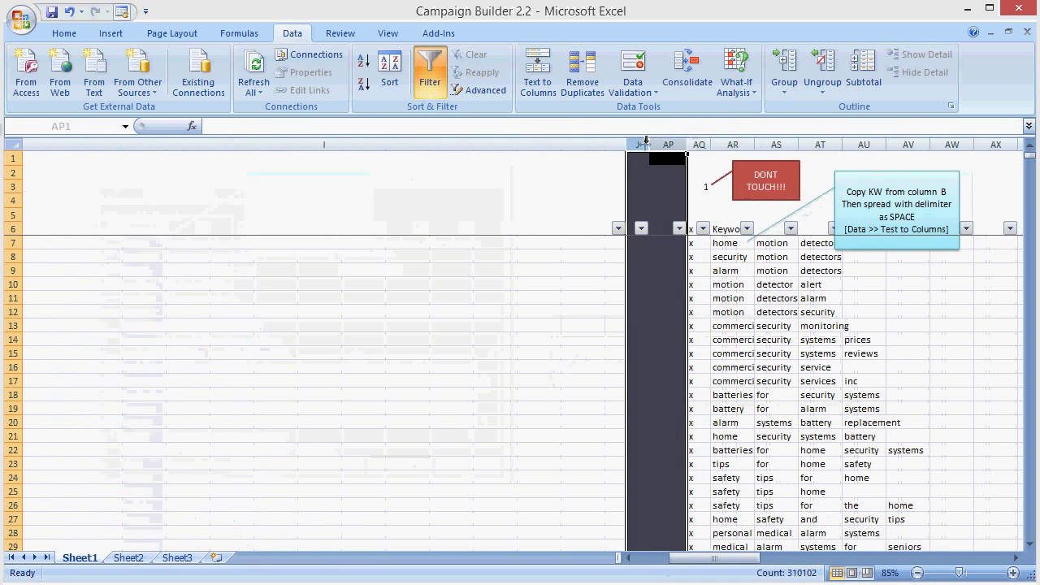
pyautogui.doubleClick(665, 142)
pyautogui.hscroll(1, 846, 286)
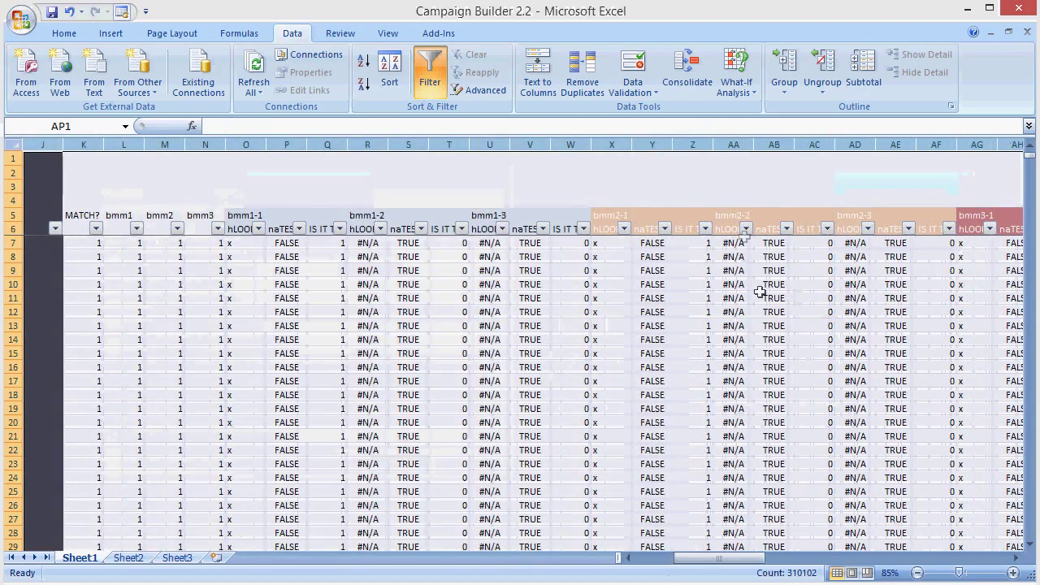
pyautogui.moveTo(713, 144); pyautogui.dragTo(666, 144)
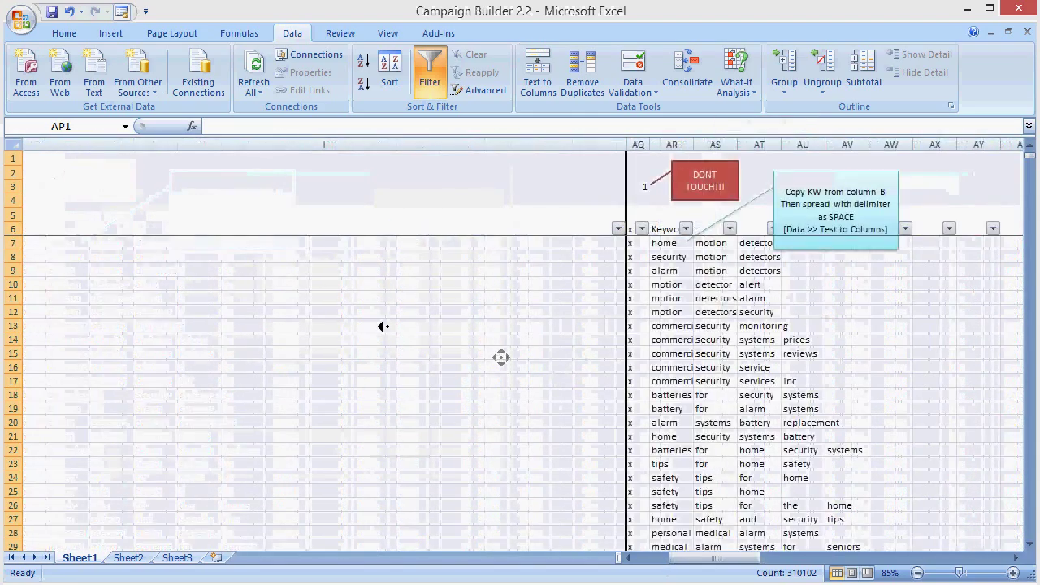
pyautogui.hscroll(-6, 376, 326)
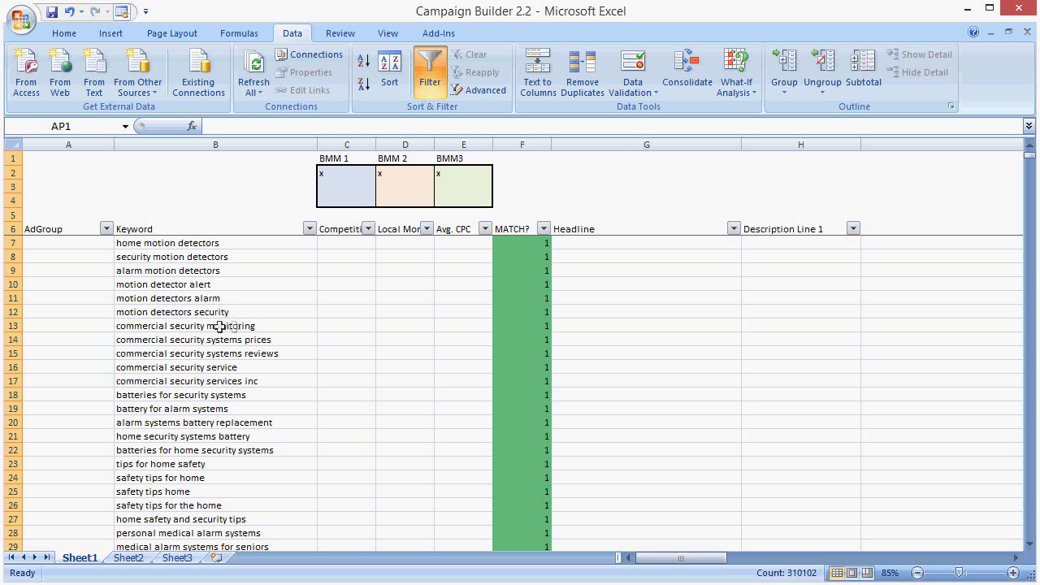
# Step: Enter commercial as the BMM 1 term in cell C2 and check the matching keyword rows
pyautogui.click(345, 172)
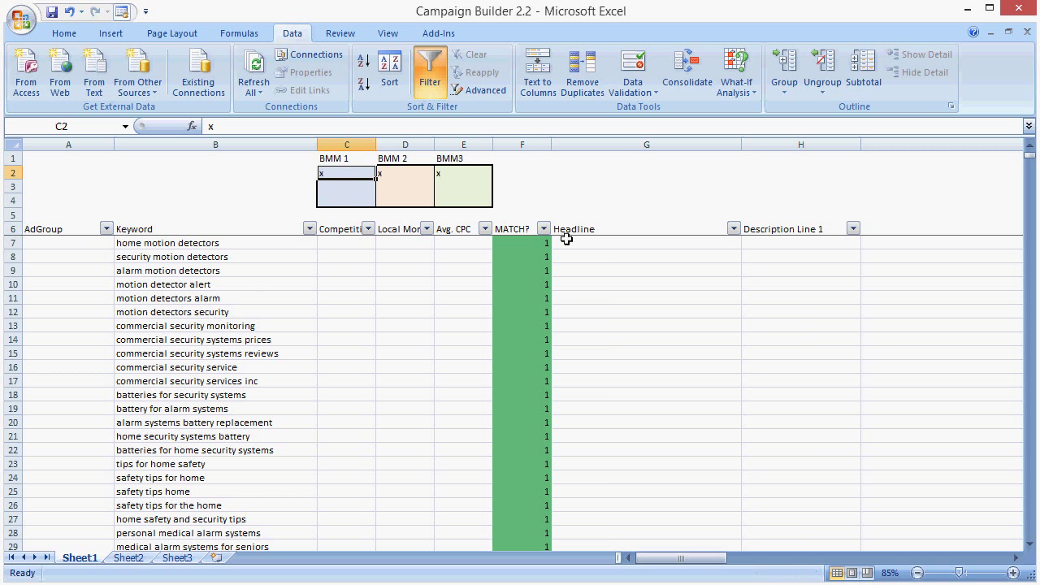
pyautogui.write('commercial')
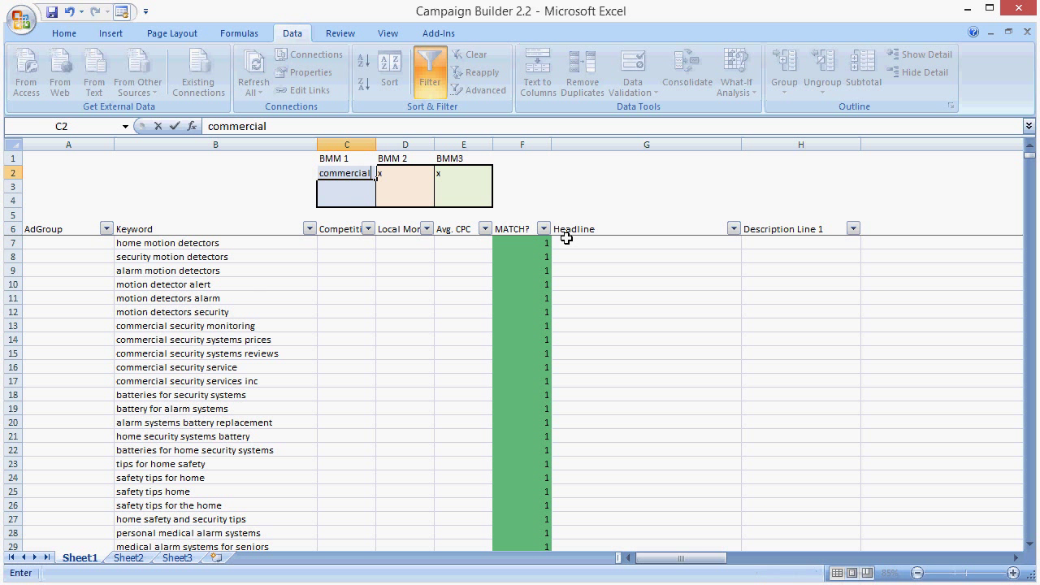
pyautogui.press('Return')
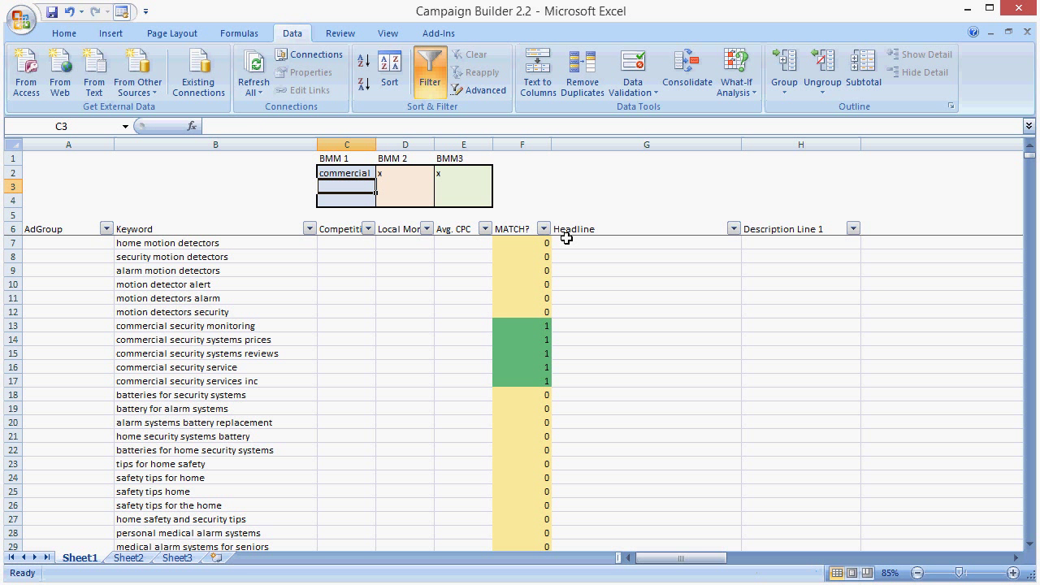
pyautogui.click(345, 172)
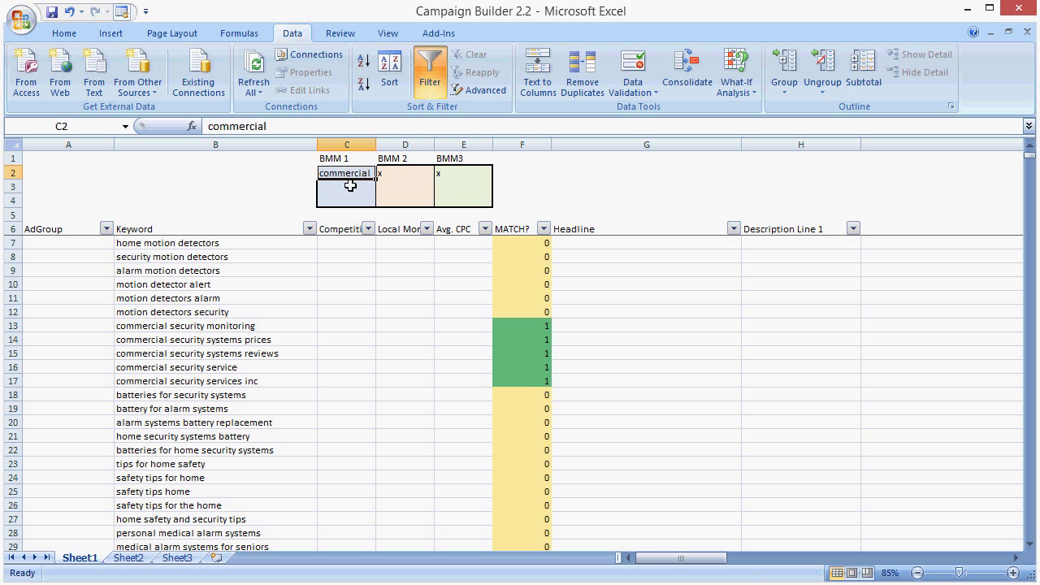
pyautogui.click(529, 298)
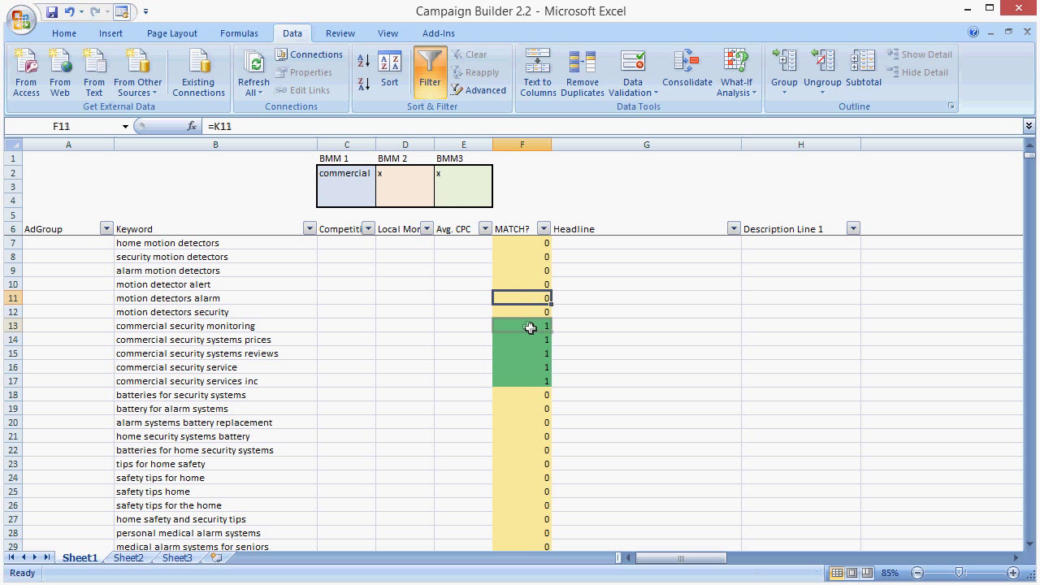
pyautogui.moveTo(528, 326); pyautogui.dragTo(524, 378)
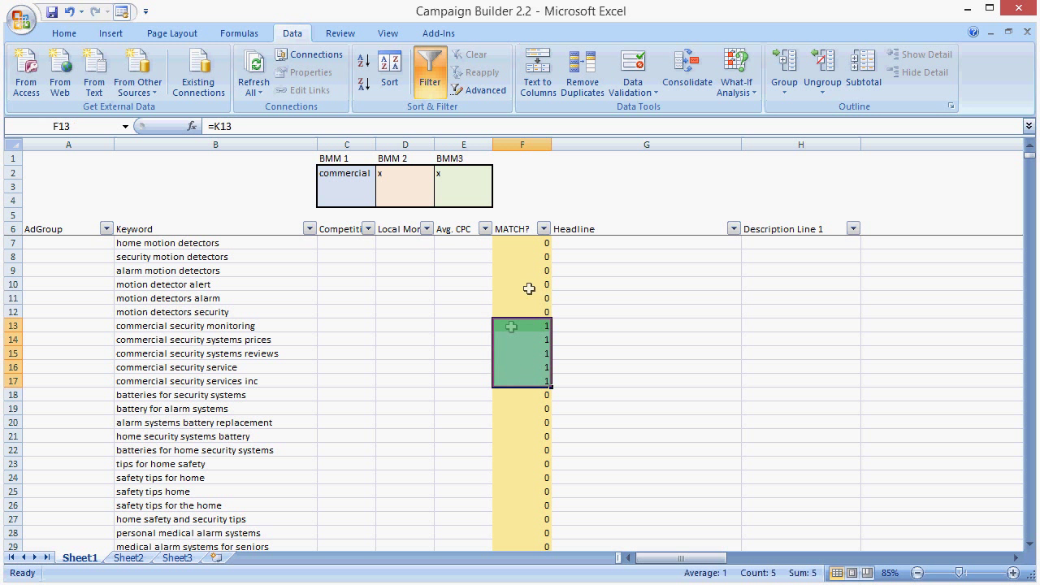
pyautogui.moveTo(457, 327); pyautogui.dragTo(162, 326)
pyautogui.click(162, 326)
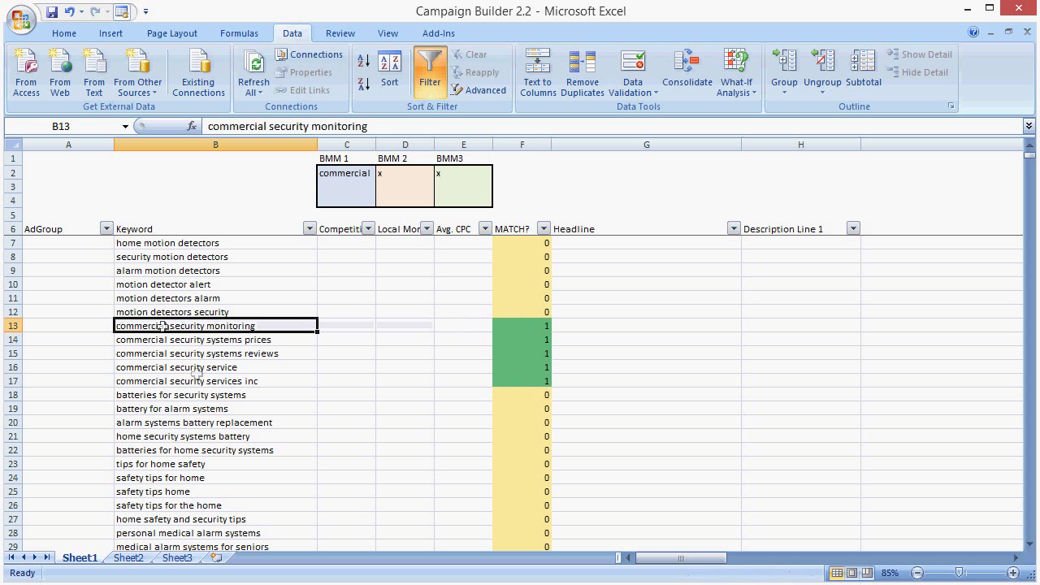
# Step: Sort the keyword rows by the MATCH? column from largest to smallest
pyautogui.click(544, 230)
pyautogui.click(524, 264)
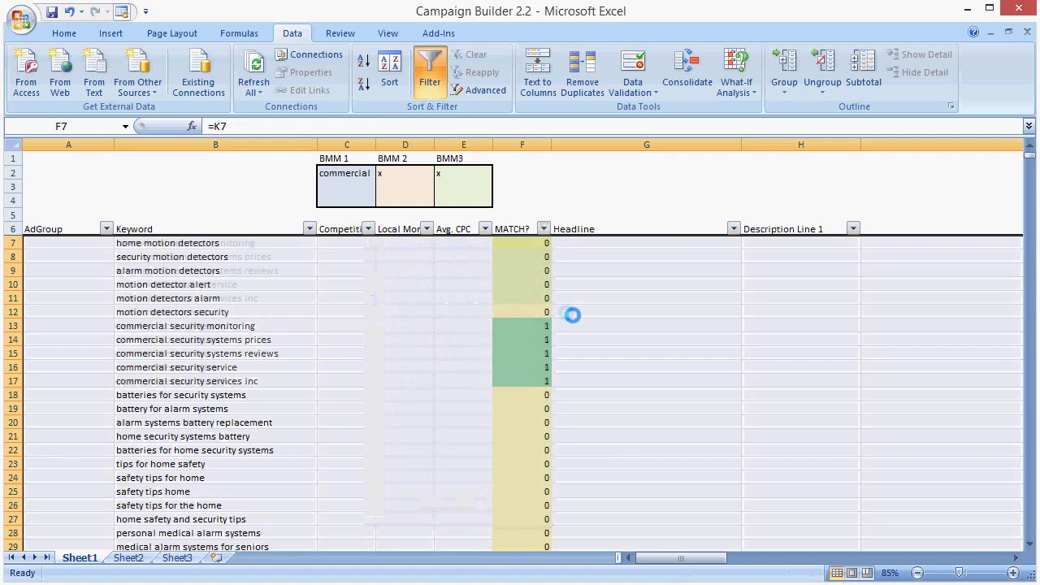
pyautogui.click(468, 298)
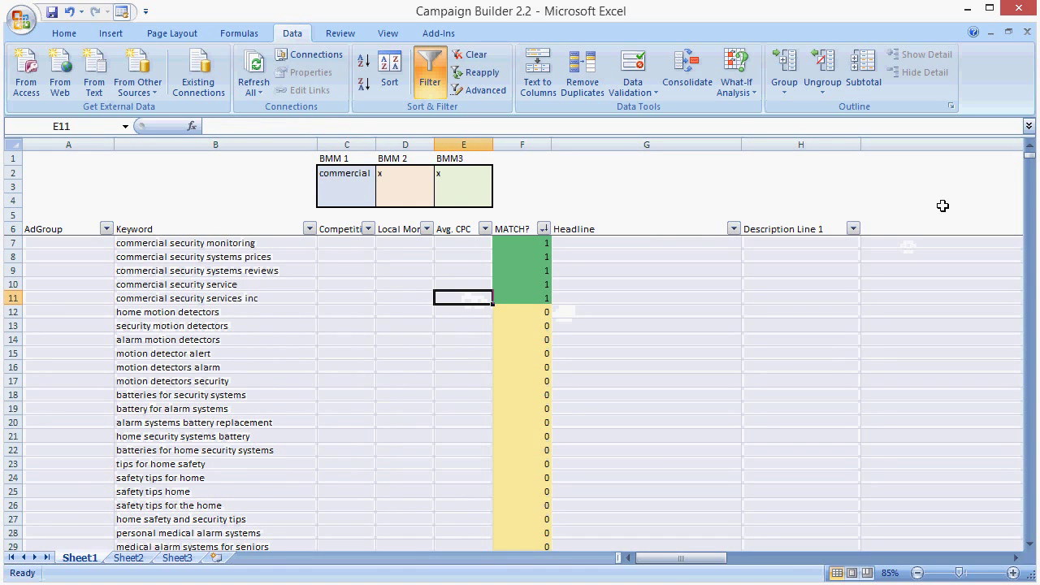
# Step: Clear the leftover contents of column G and re-enter Headline as the header in cell G6
pyautogui.moveTo(1028, 154)
pyautogui.mouseDown()
pyautogui.moveTo(1025, 205)
pyautogui.moveTo(1022, 165)
pyautogui.mouseUp()
pyautogui.scroll(1, 215, 382)
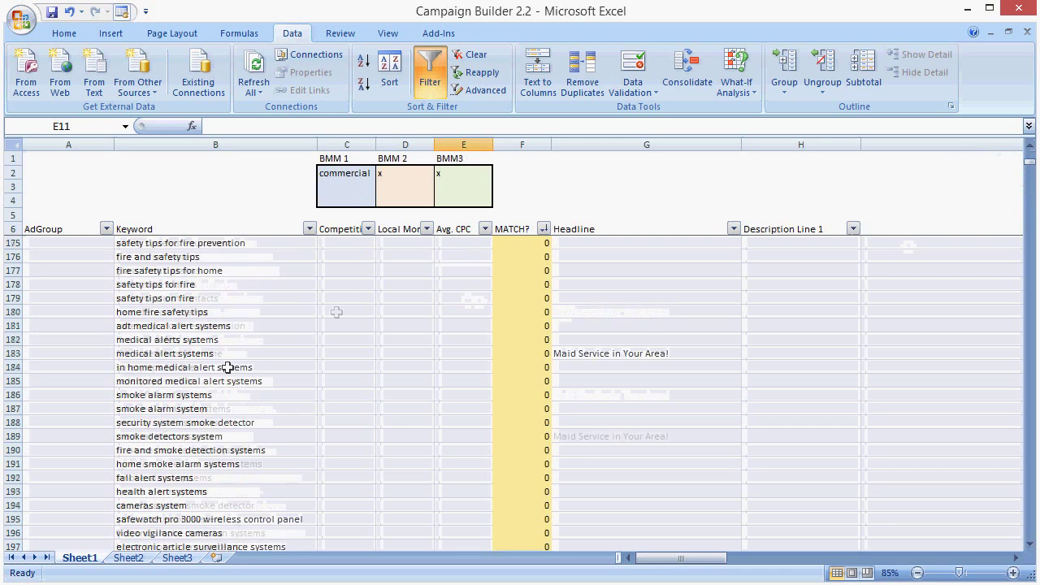
pyautogui.scroll(7, 228, 367)
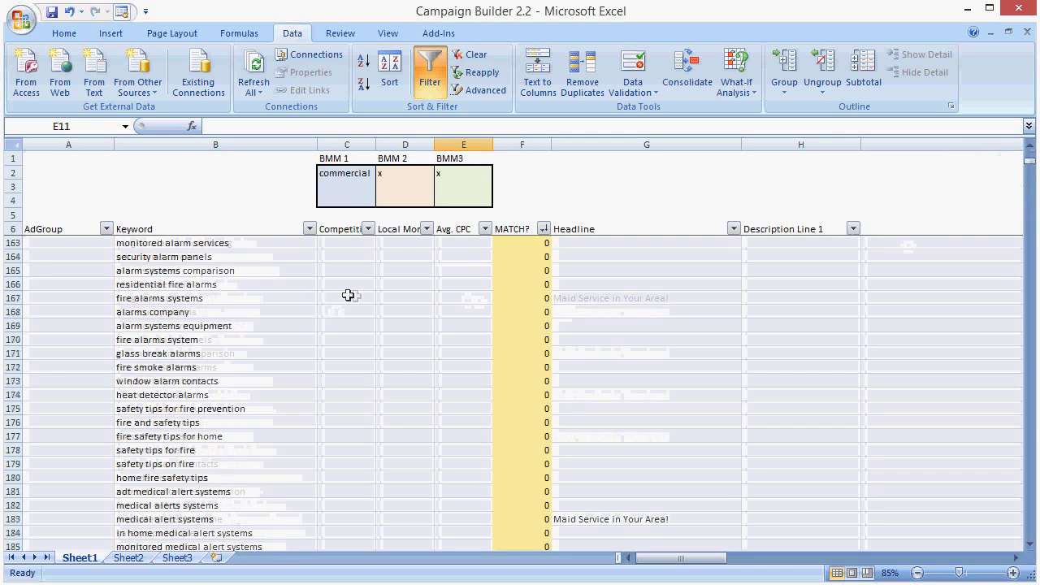
pyautogui.click(639, 135)
pyautogui.press('Delete')
pyautogui.click(582, 228)
pyautogui.write('H')
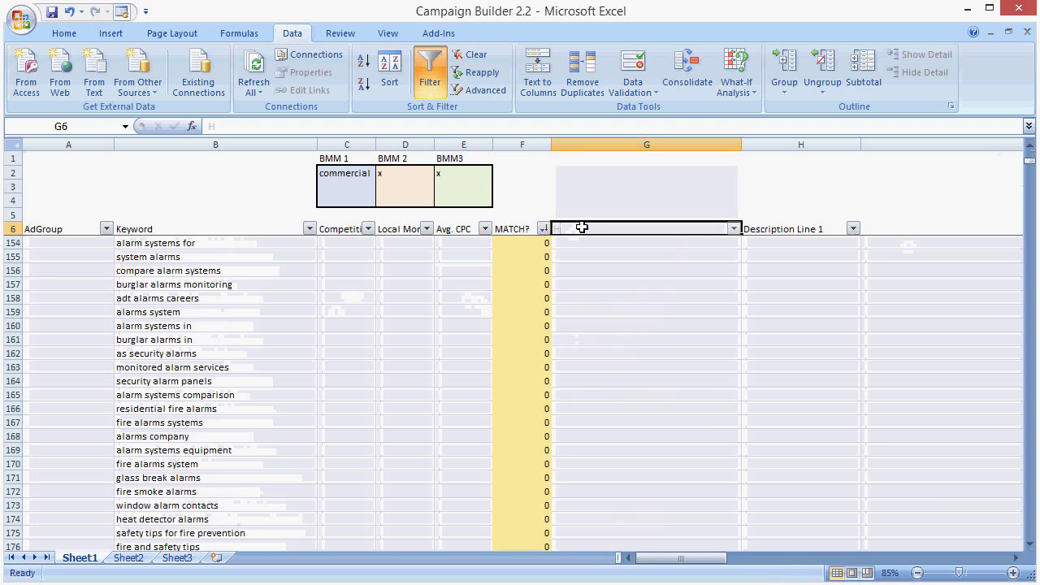
pyautogui.write('eadline')
pyautogui.press('Return')
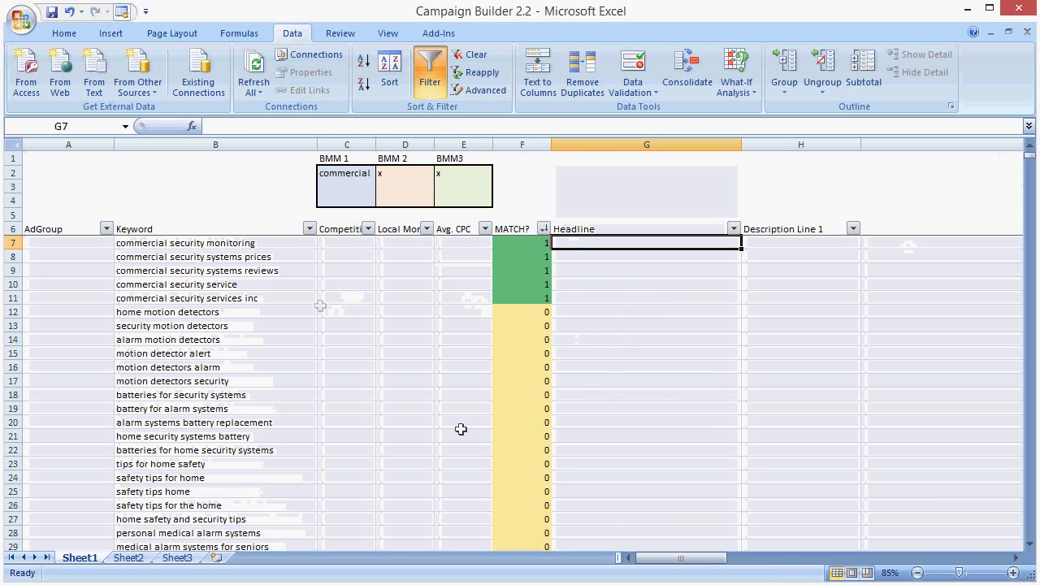
# Step: Enter Commercial Security as the ad group in A7 and fill it down to A11 for the matching commercial keywords
pyautogui.moveTo(262, 298); pyautogui.dragTo(257, 244)
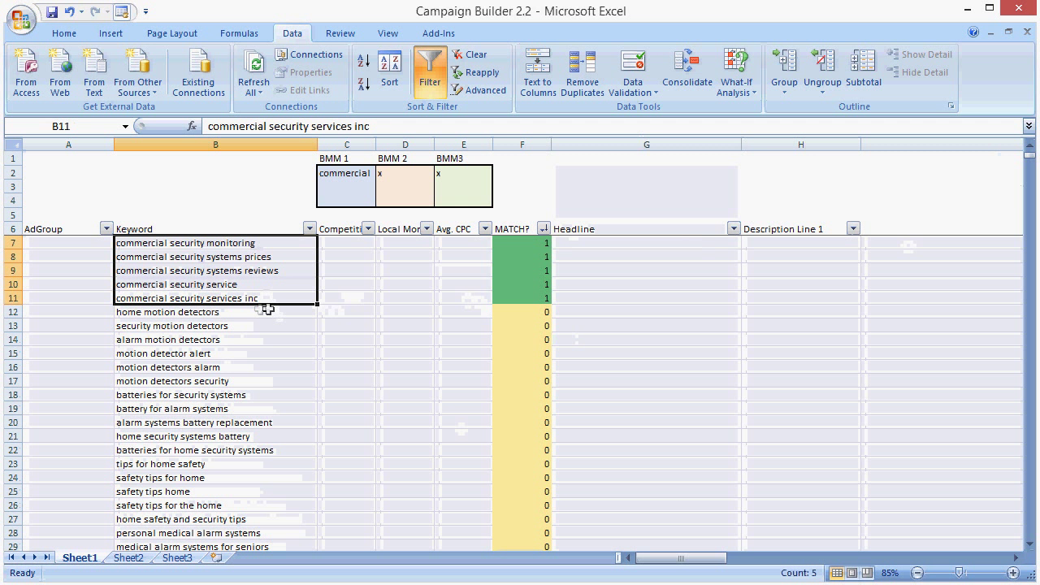
pyautogui.click(204, 297)
pyautogui.click(81, 246)
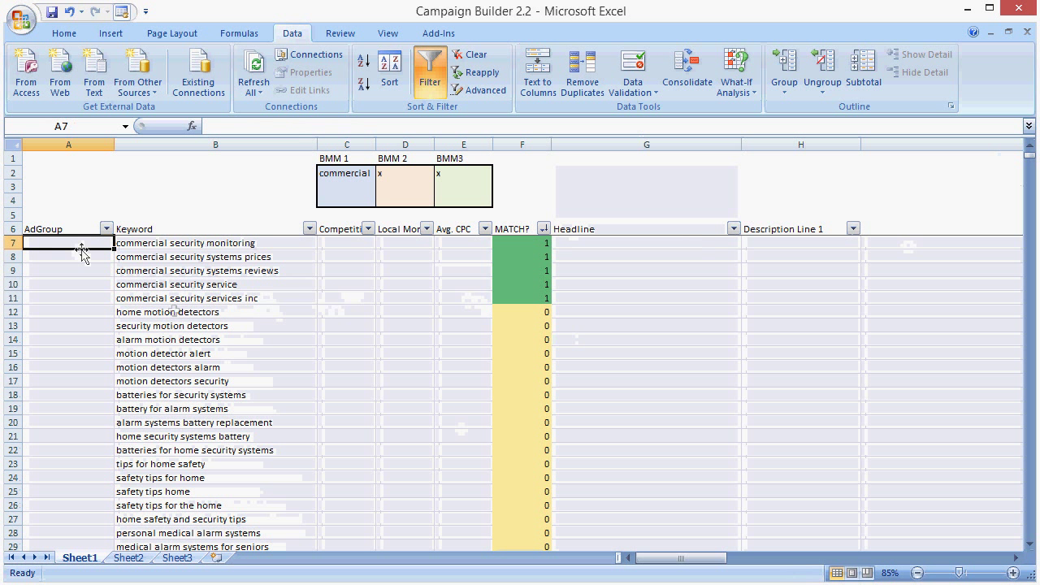
pyautogui.write('Commercial Secu')
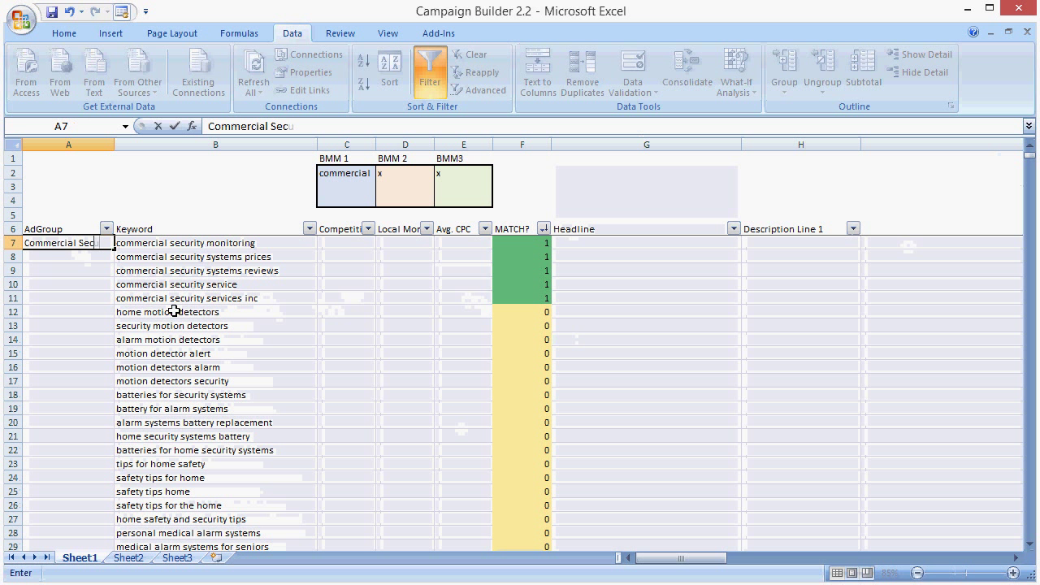
pyautogui.write('rity')
pyautogui.press('Return')
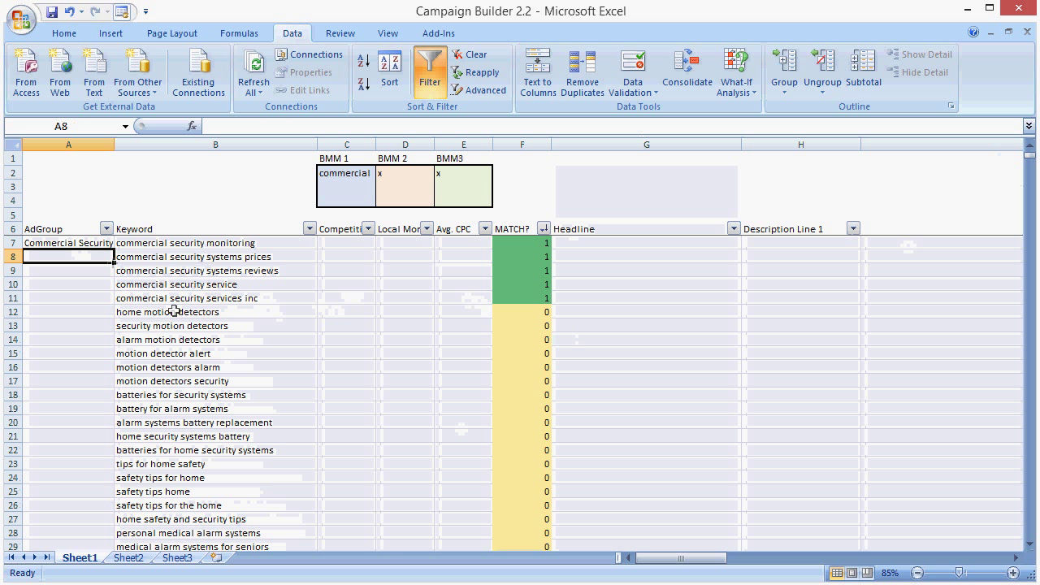
pyautogui.click(91, 242)
pyautogui.moveTo(113, 250); pyautogui.dragTo(114, 299)
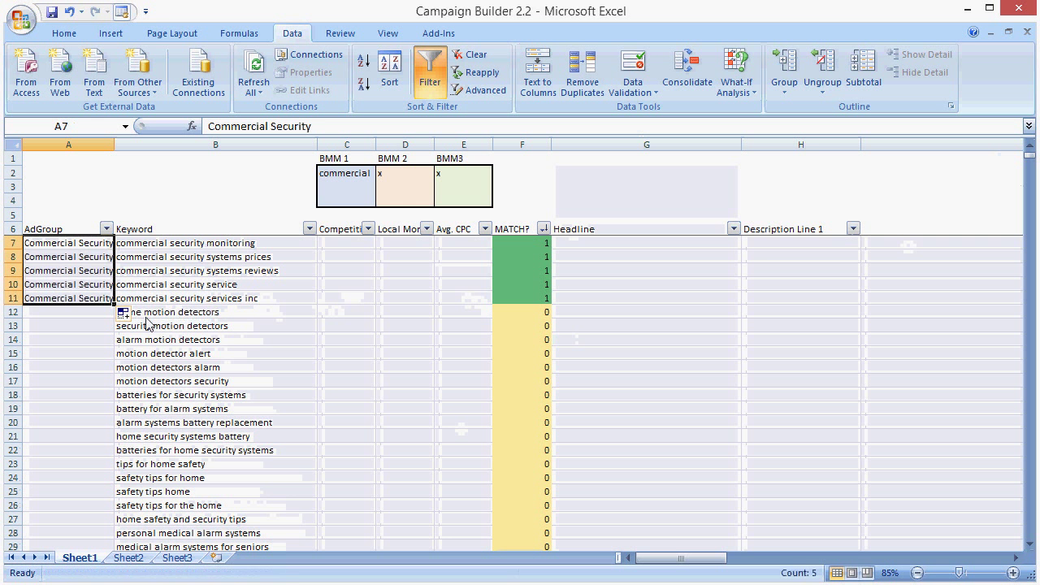
# Step: Try inc as the BMM 2 term in cell D2, check the matching rows, and set the cell back to x
pyautogui.click(405, 173)
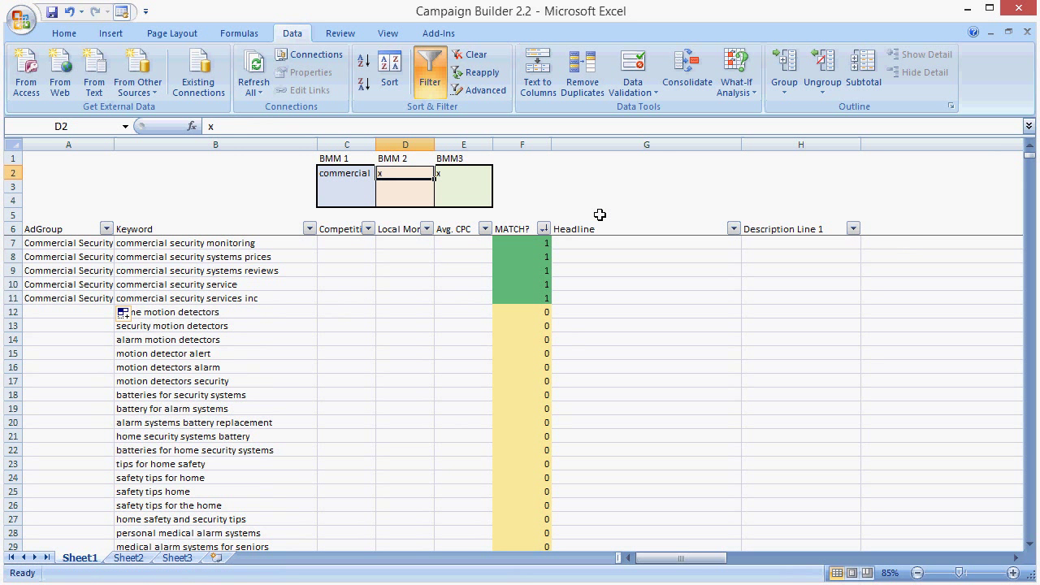
pyautogui.write('inc')
pyautogui.press('Return')
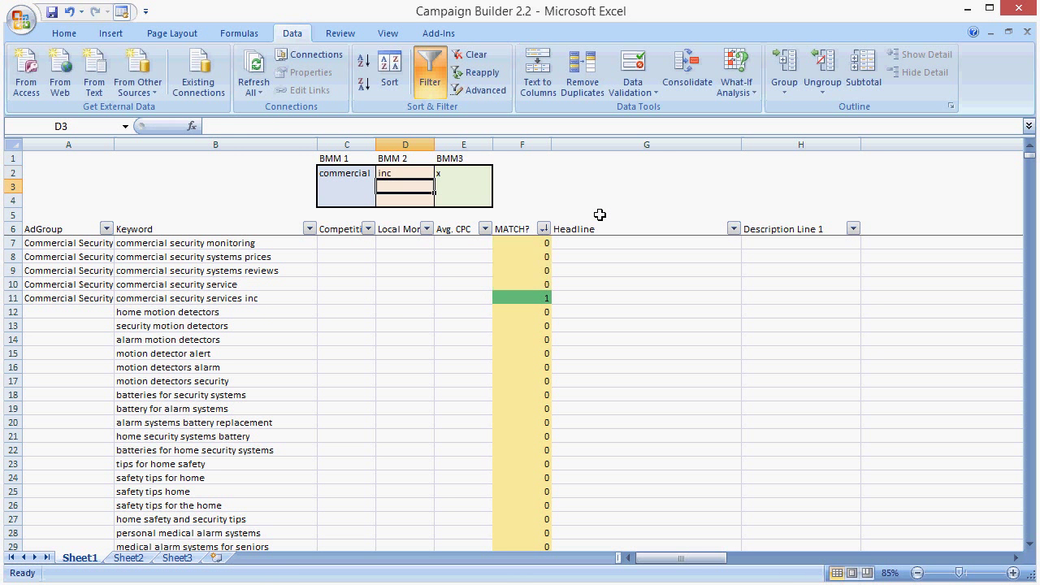
pyautogui.moveTo(359, 173); pyautogui.dragTo(388, 173)
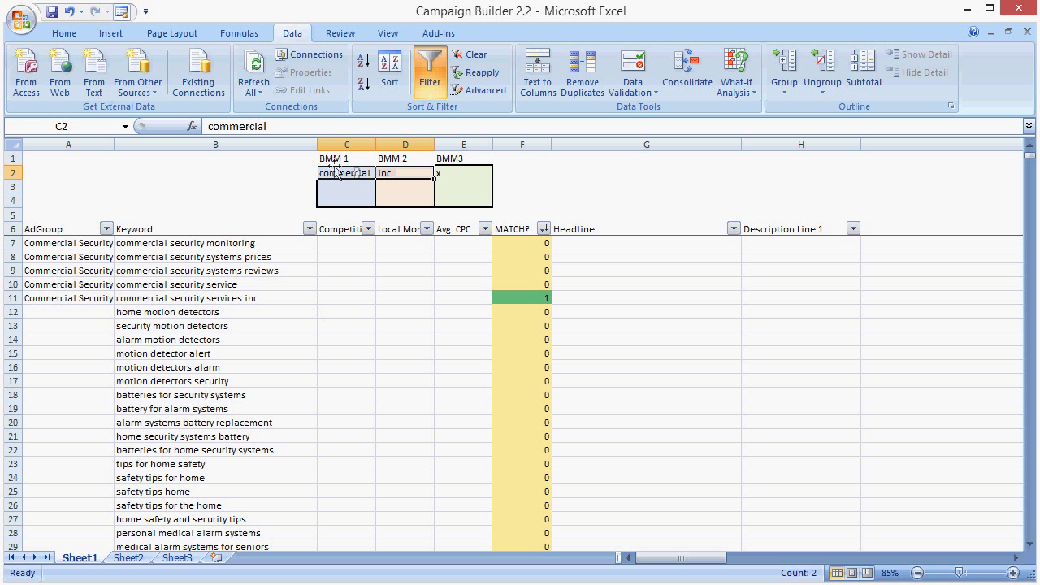
pyautogui.click(349, 172)
pyautogui.click(383, 176)
pyautogui.write('x')
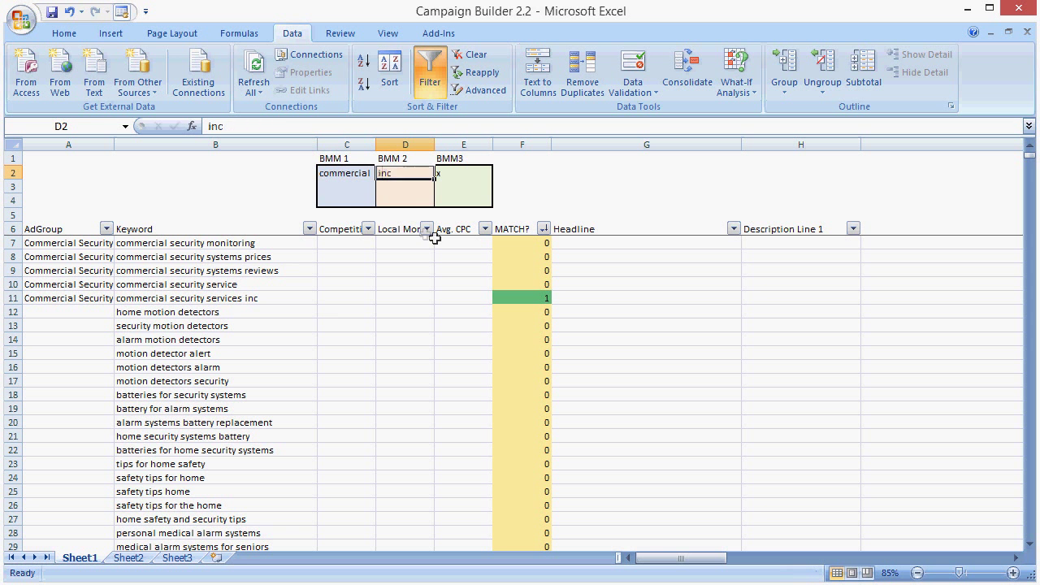
pyautogui.press('Return')
pyautogui.click(416, 201)
# Step: Enter systems as the BMM 2 term in cell D2 and check the matching keyword rows
pyautogui.click(404, 174)
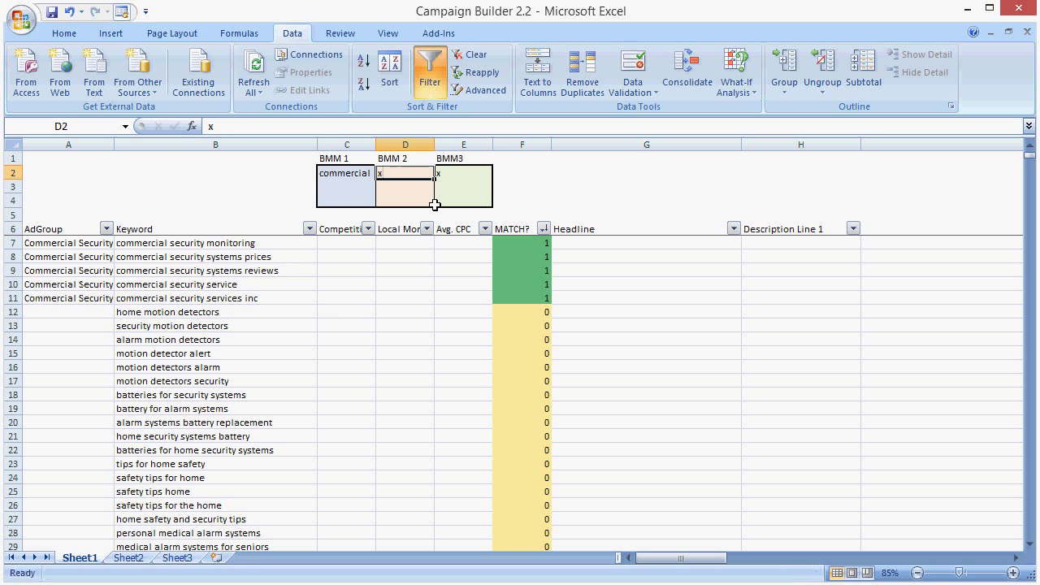
pyautogui.write('systems')
pyautogui.press('Return')
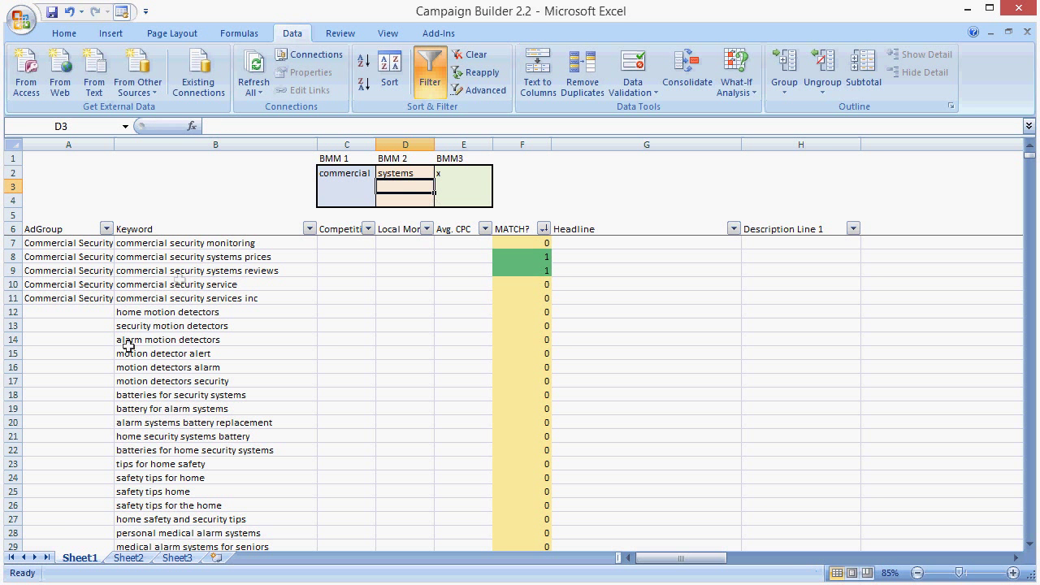
pyautogui.moveTo(203, 257); pyautogui.dragTo(451, 269)
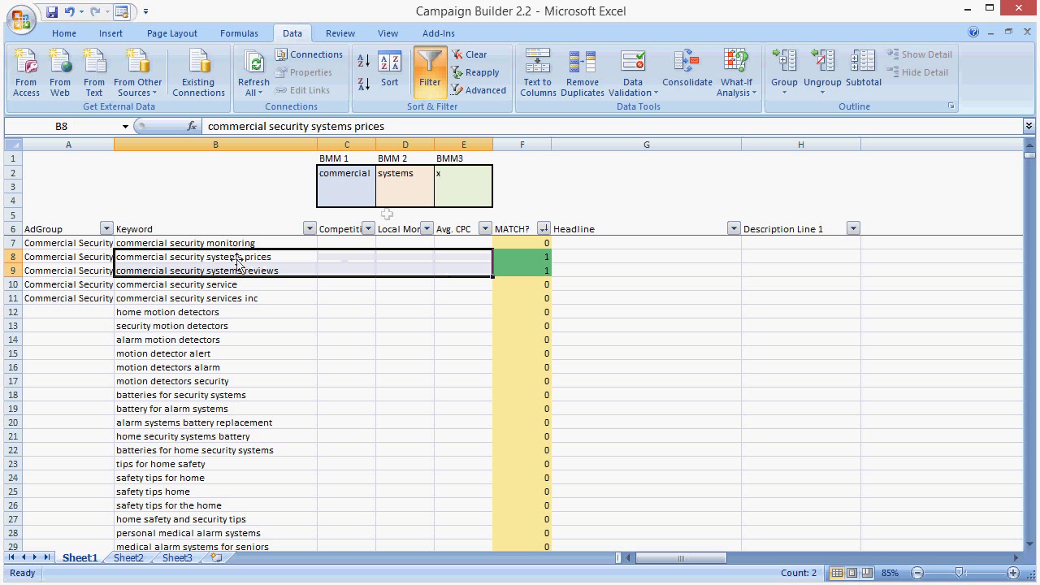
# Step: Enter prices as the BMM 3 term in cell E2 and check which keyword matches all three terms
pyautogui.click(456, 175)
pyautogui.write('p')
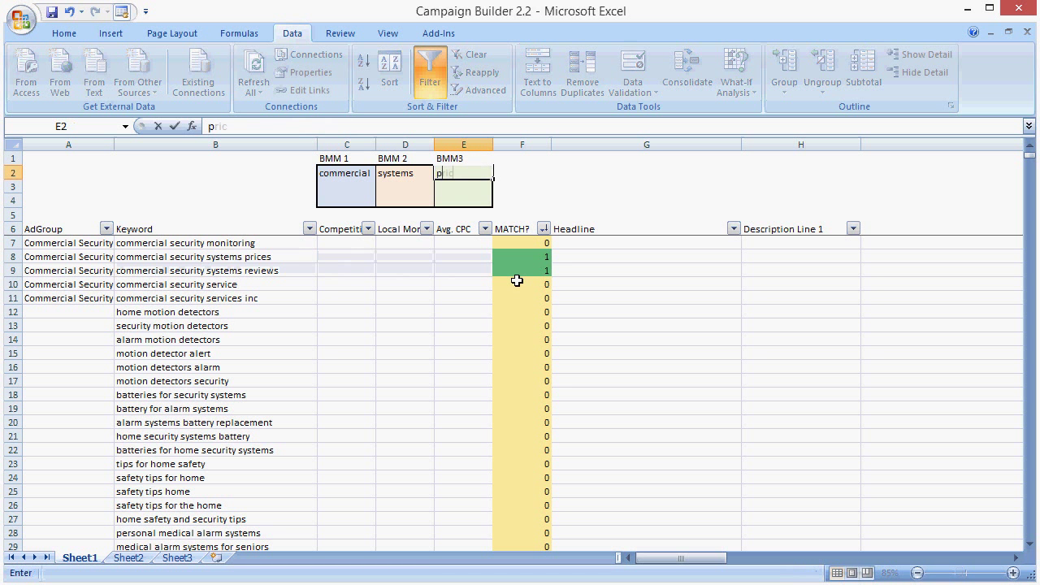
pyautogui.write('rices')
pyautogui.press('Return')
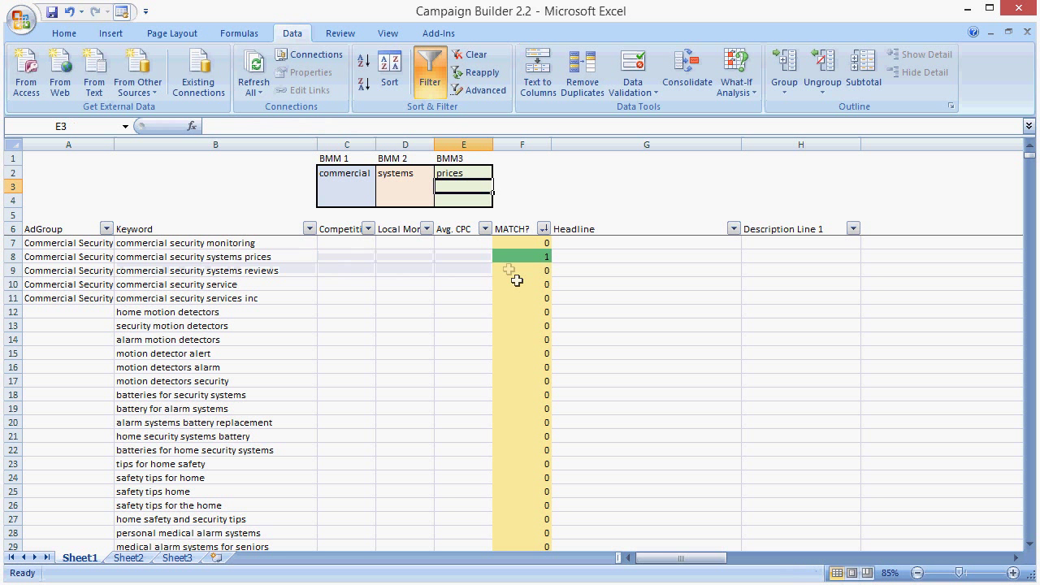
pyautogui.click(524, 258)
pyautogui.click(275, 256)
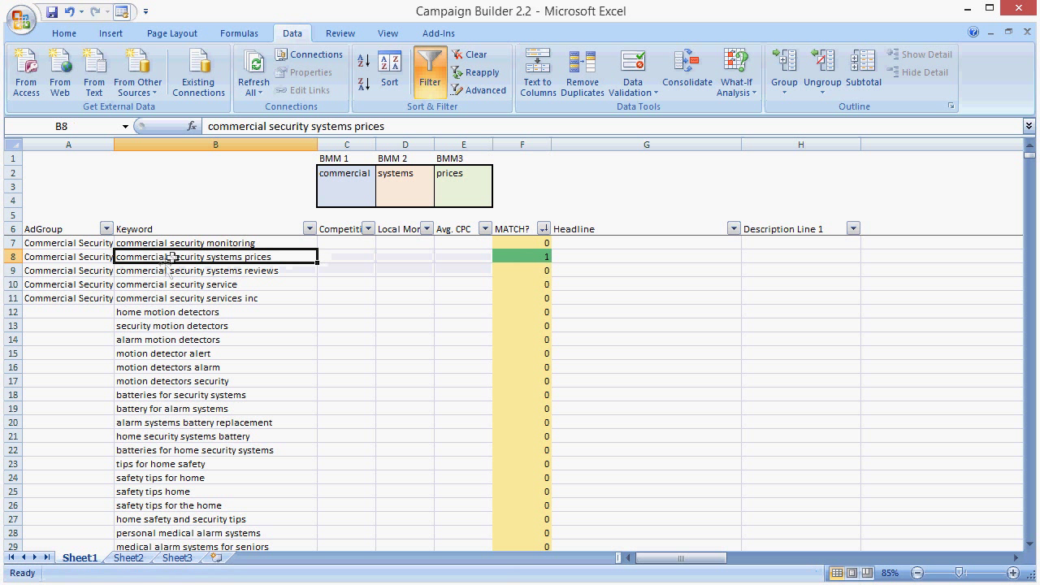
# Step: Add the singular variants system in D3 and price in E3 under the BMM 2 and BMM 3 terms
pyautogui.moveTo(342, 174); pyautogui.dragTo(401, 188)
pyautogui.click(406, 186)
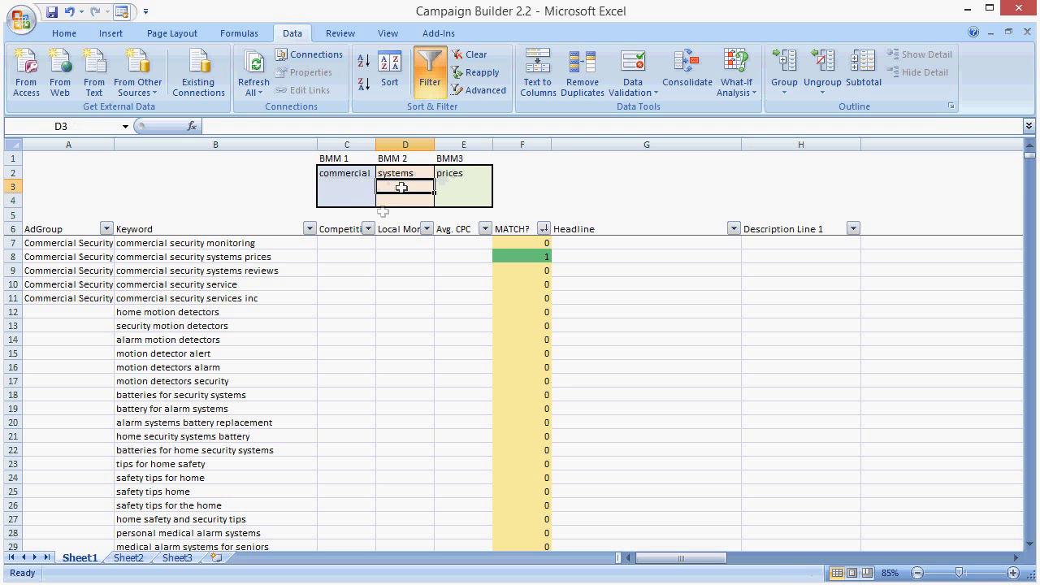
pyautogui.write('s')
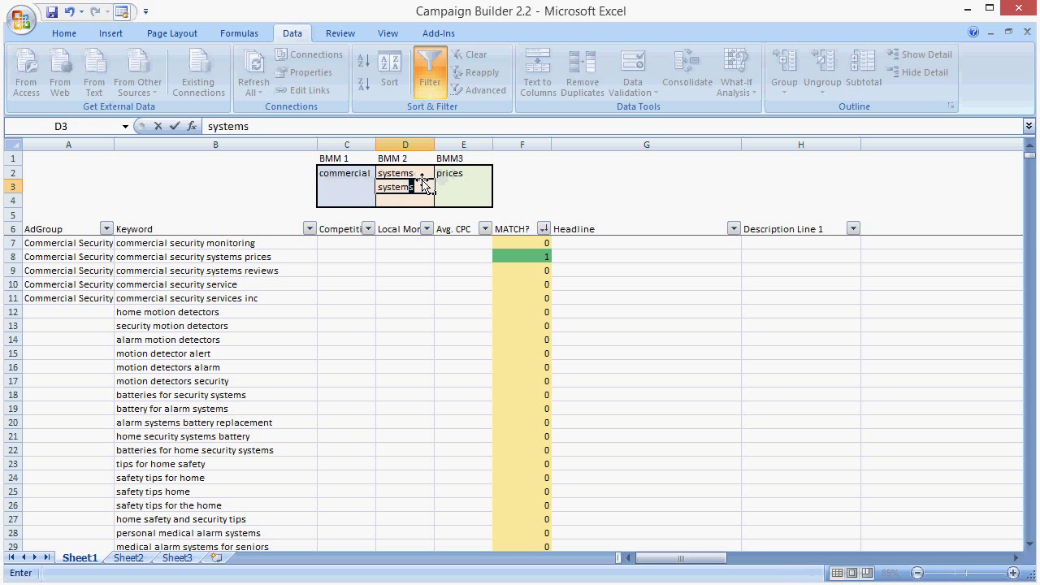
pyautogui.write('ystem')
pyautogui.press('Delete')
pyautogui.press('Tab')
pyautogui.write('pre')
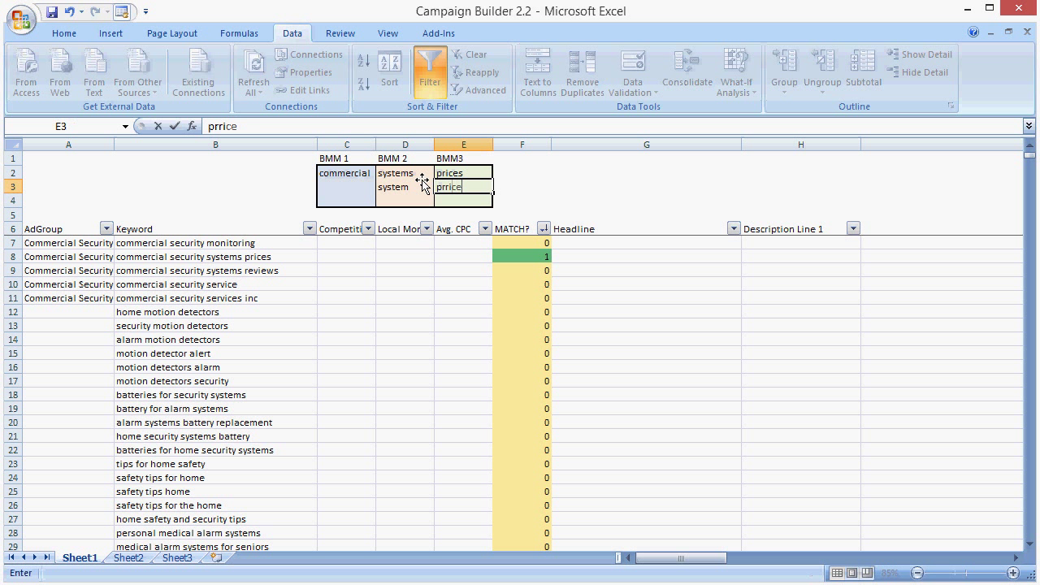
pyautogui.press('Return')
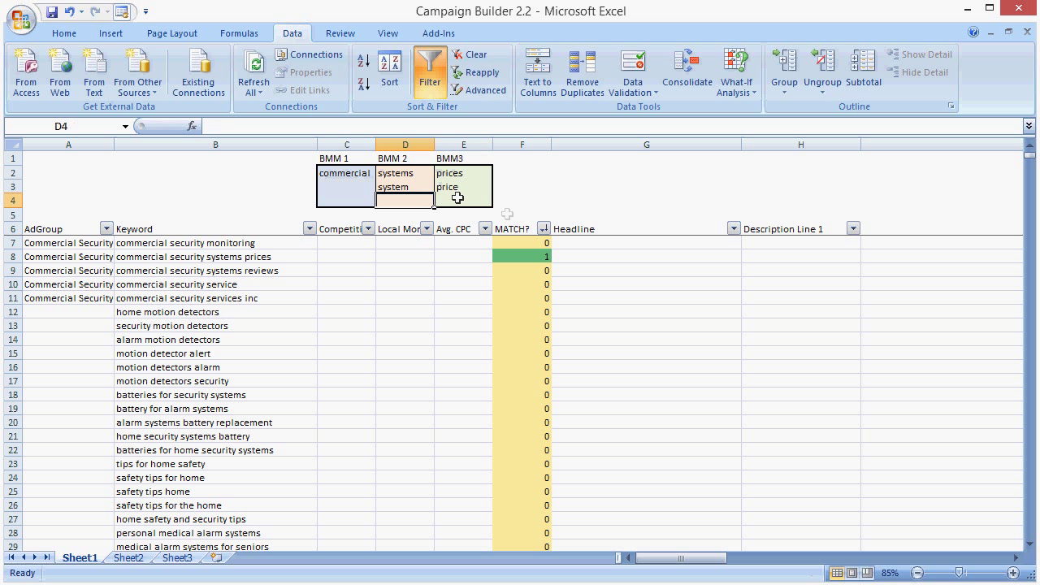
pyautogui.moveTo(472, 173); pyautogui.dragTo(474, 200)
pyautogui.click(502, 187)
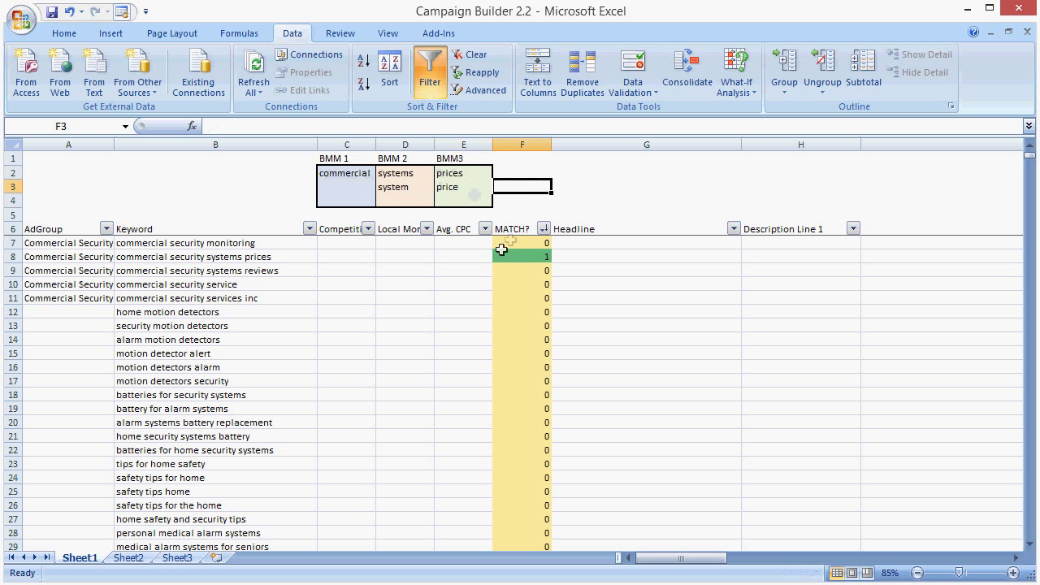
pyautogui.click(64, 299)
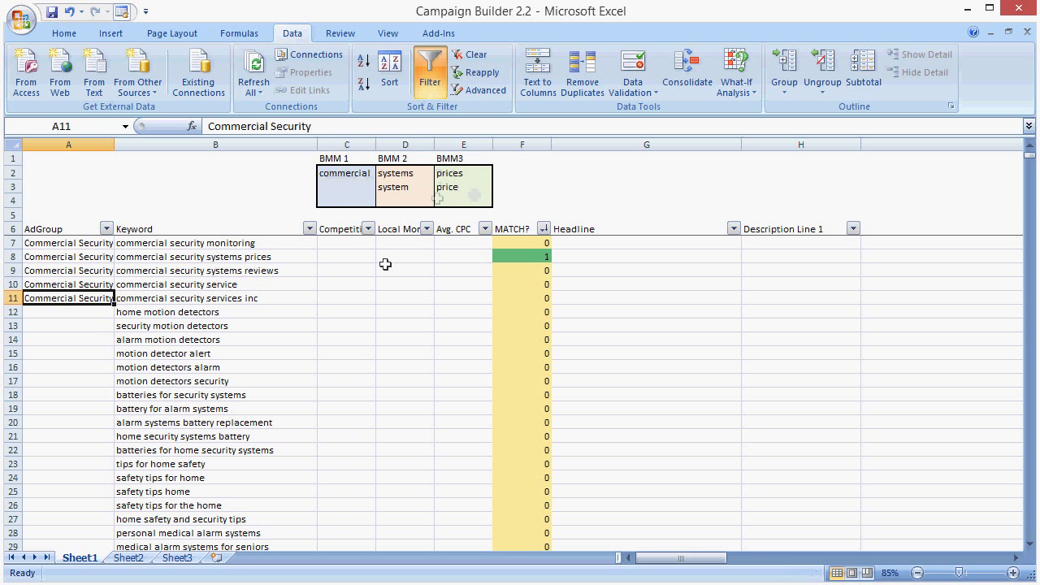
# Step: Reset the BMM 2 and BMM 3 terms in D2 and E2 to x and clear the variants in D3 and E3
pyautogui.click(459, 173)
pyautogui.write('x')
pyautogui.press('Return')
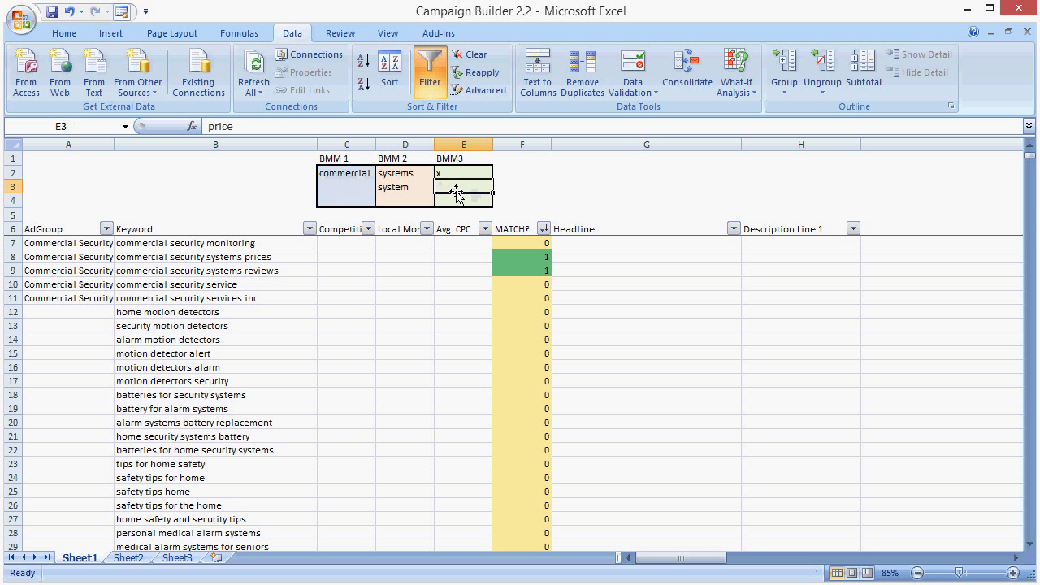
pyautogui.press('Up')
pyautogui.press('Left')
pyautogui.write('x')
pyautogui.press('Return')
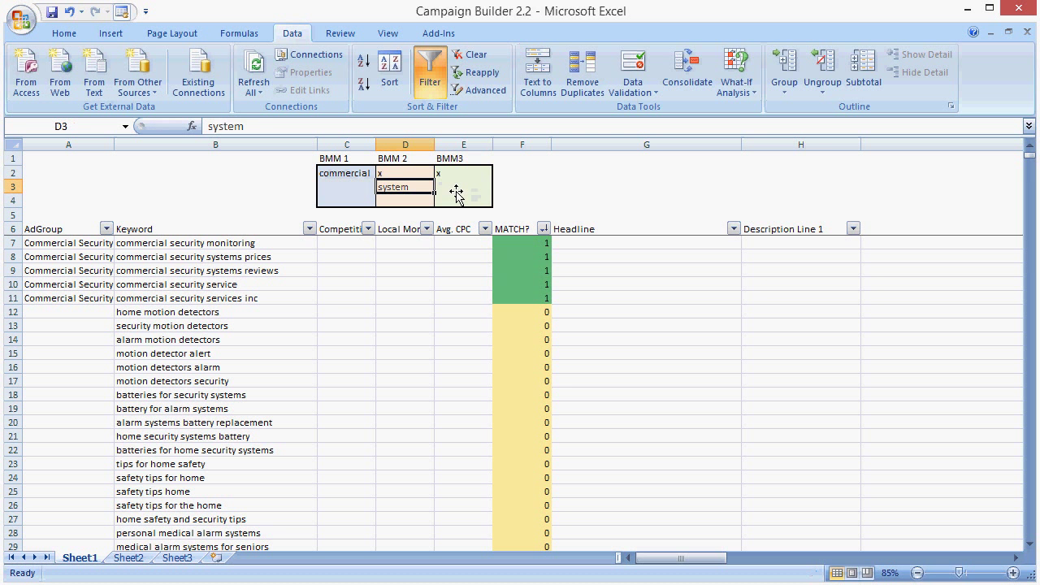
pyautogui.press('Delete')
# Step: Enter alarm and alarms as the BMM 1 terms in cells C2 and C3
pyautogui.press('Up')
pyautogui.press('Left')
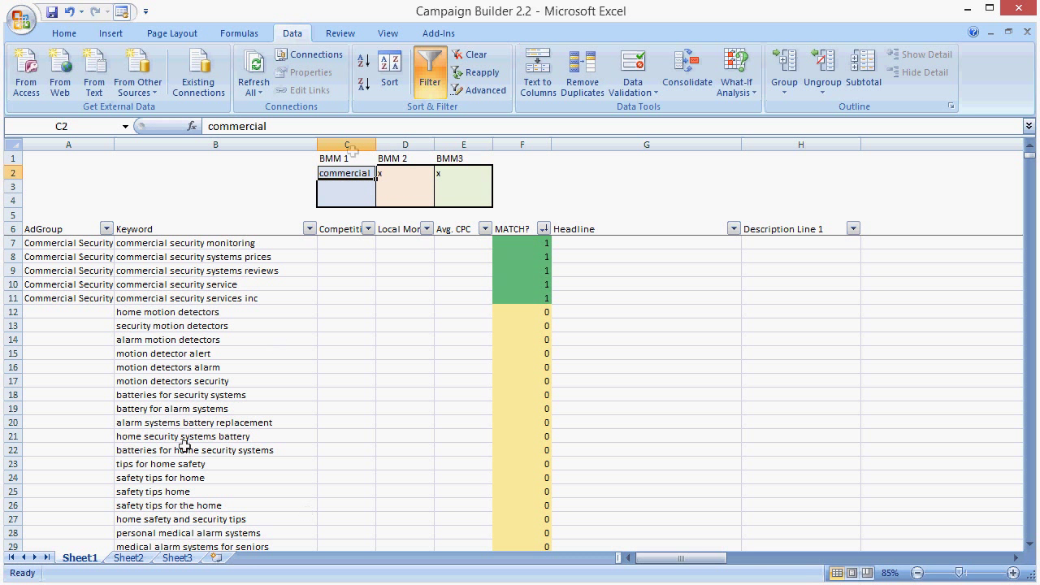
pyautogui.write('alar')
pyautogui.press('Return')
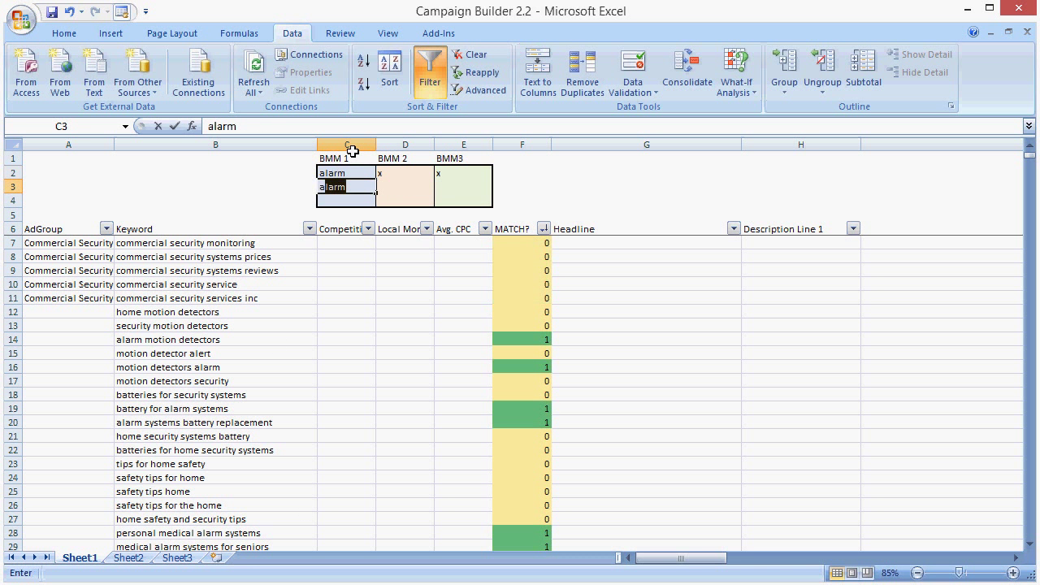
pyautogui.write('alrrms')
pyautogui.press('Return')
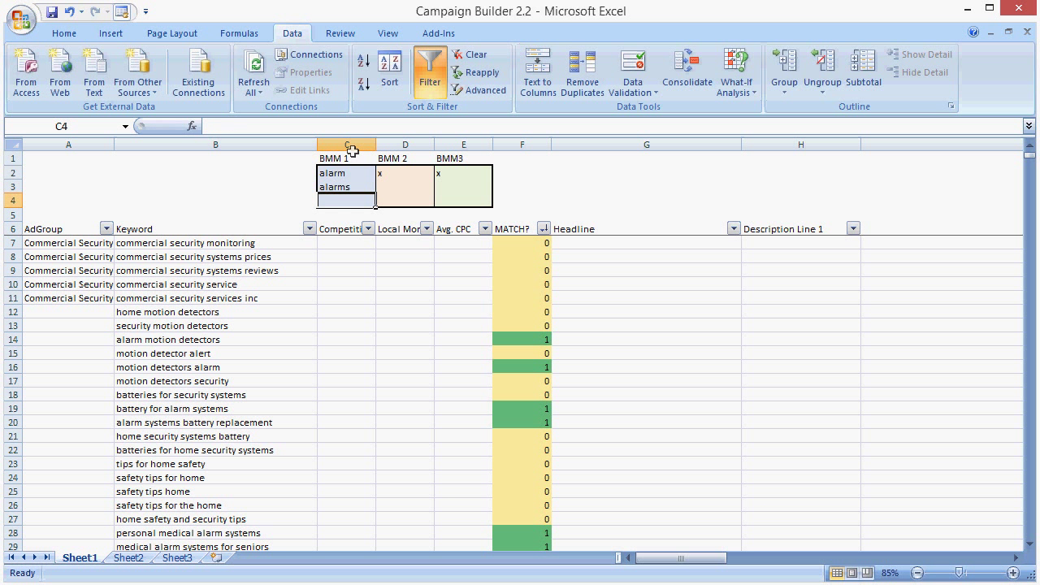
# Step: Filter the AdGroup column to exclude the Commercial Security rows, leaving only rows without an ad group
pyautogui.click(105, 228)
pyautogui.click(31, 370)
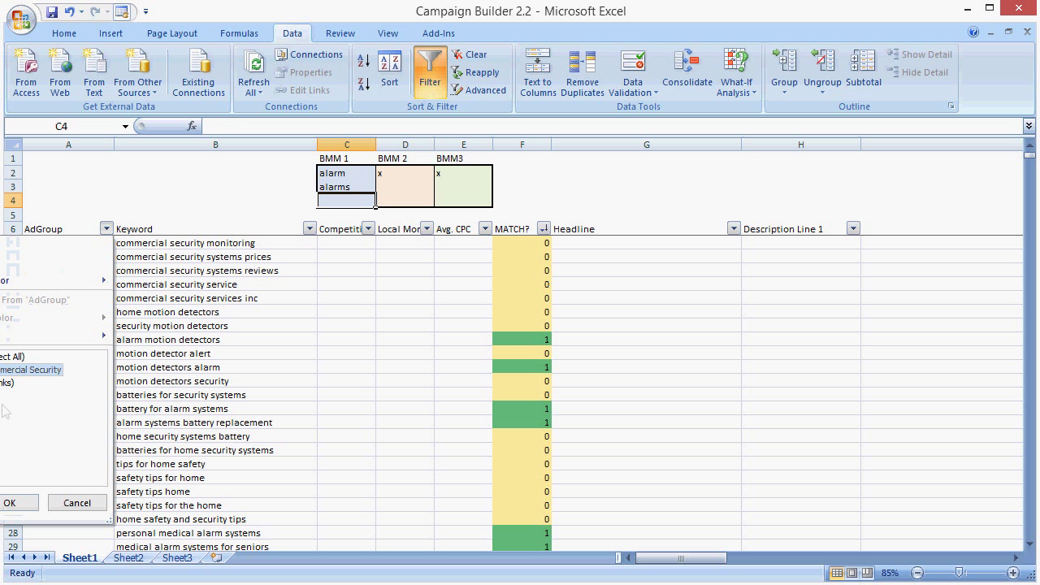
pyautogui.click(26, 508)
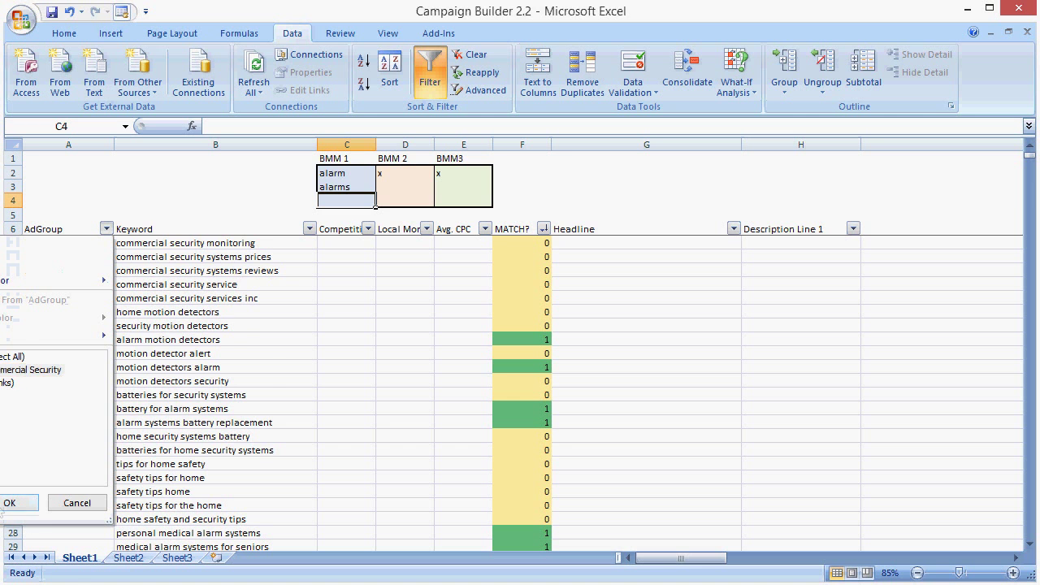
pyautogui.click(296, 274)
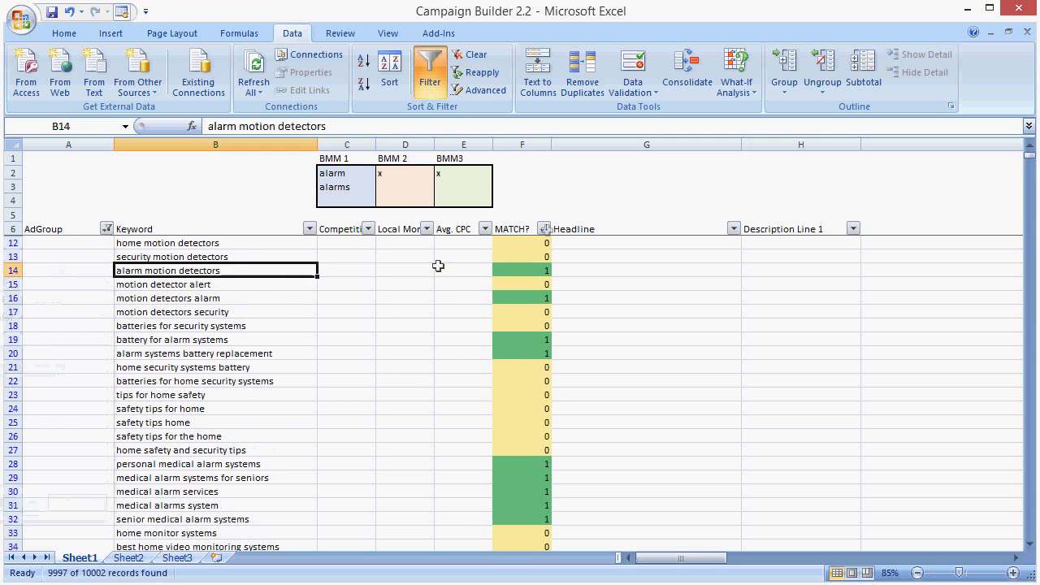
# Step: Sort the filtered rows by MATCH? from largest to smallest and look through the matching alarm keywords
pyautogui.click(543, 228)
pyautogui.click(439, 264)
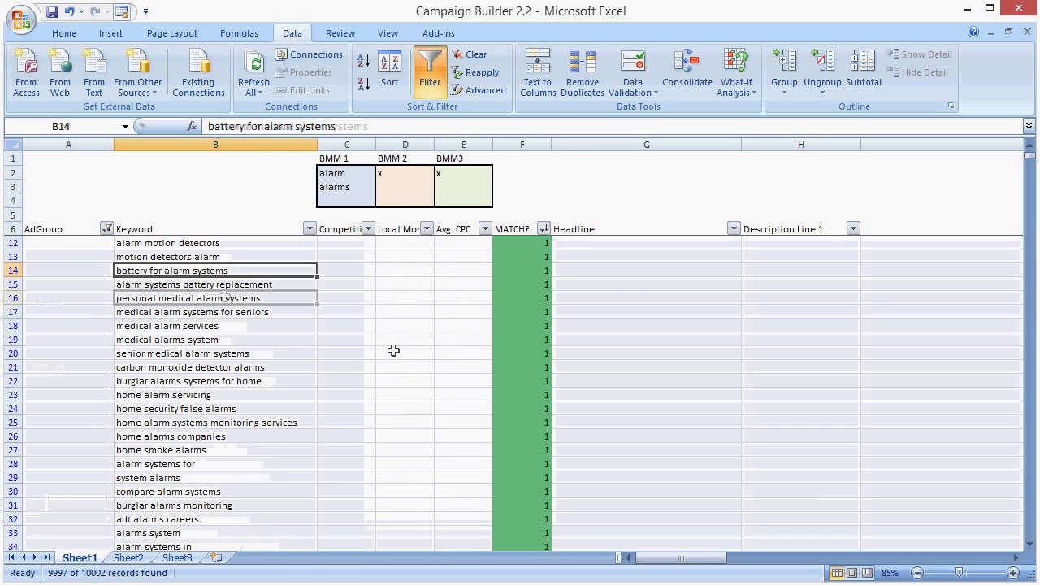
pyautogui.click(209, 298)
pyautogui.scroll(-8, 217, 317)
pyautogui.moveTo(234, 462); pyautogui.dragTo(222, 281)
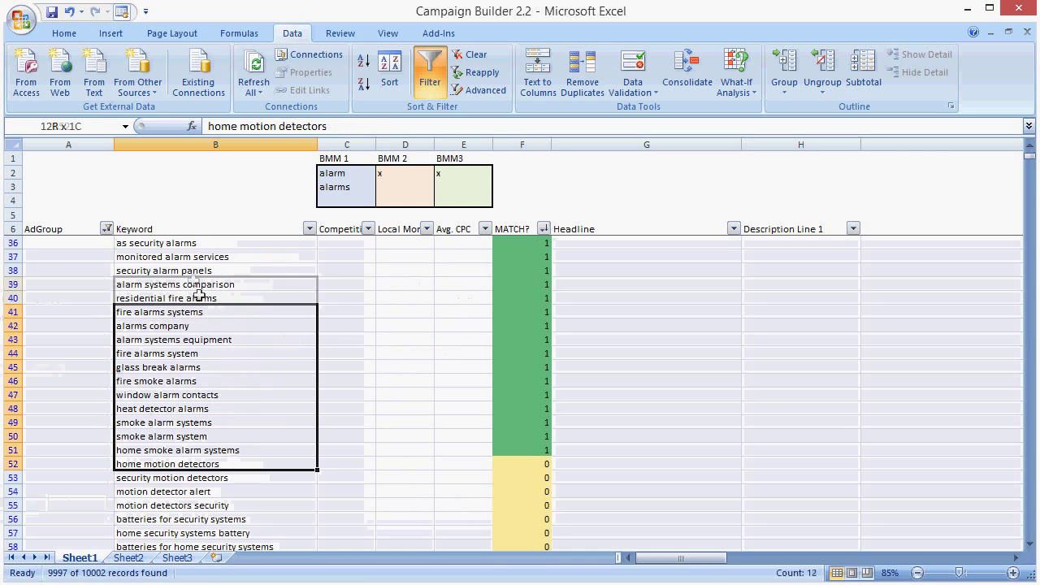
# Step: Set the BMM 2 term in cell D2 to medical
pyautogui.click(209, 297)
pyautogui.scroll(7, 221, 355)
pyautogui.scroll(1, 220, 355)
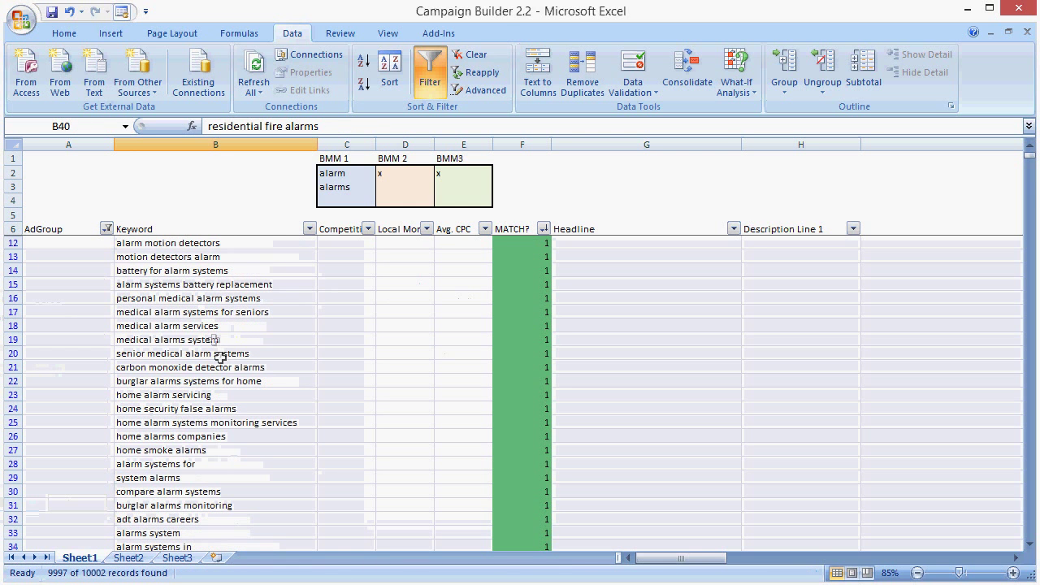
pyautogui.click(402, 172)
pyautogui.write('m')
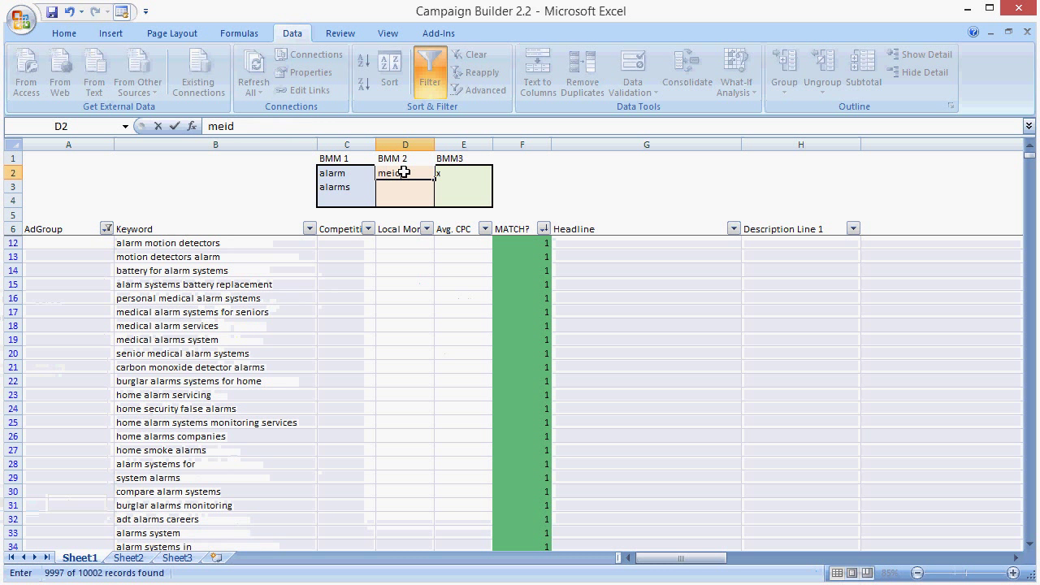
pyautogui.write('edic')
pyautogui.press('Return')
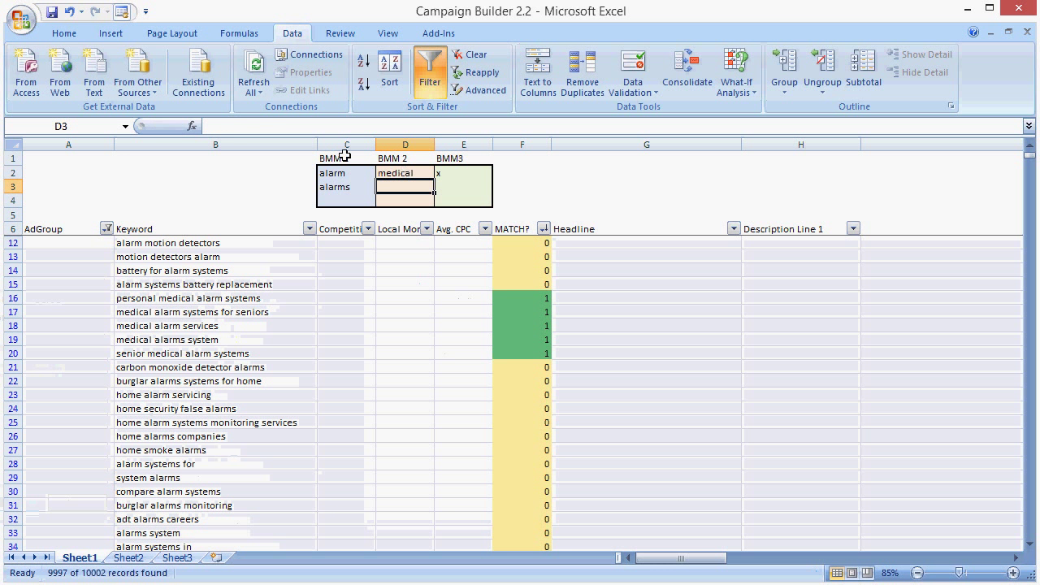
# Step: Check the medical alarm matches against the BMM 1 terms and sort the rows by MATCH? from largest to smallest
pyautogui.click(220, 325)
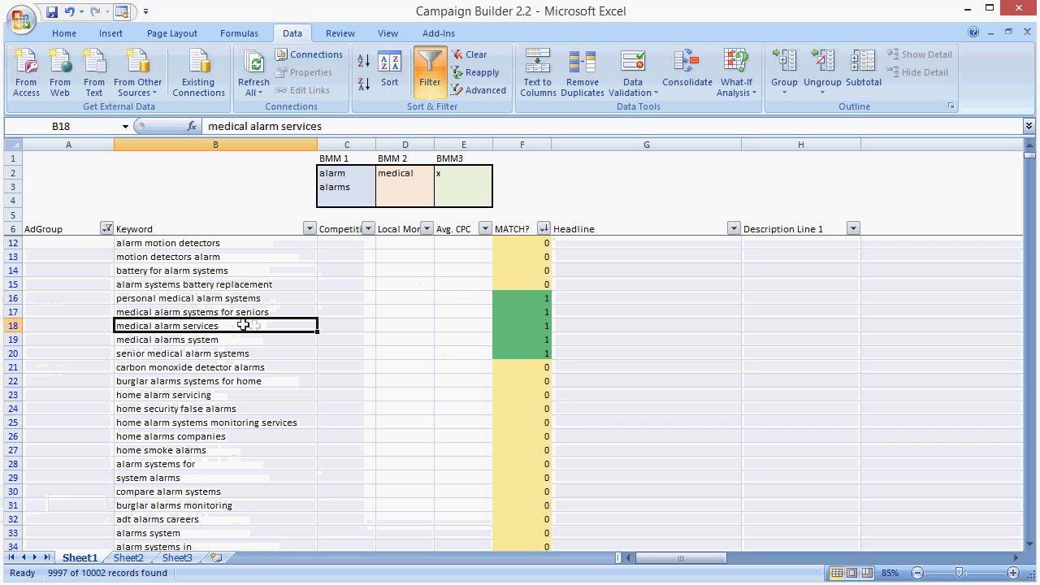
pyautogui.click(207, 341)
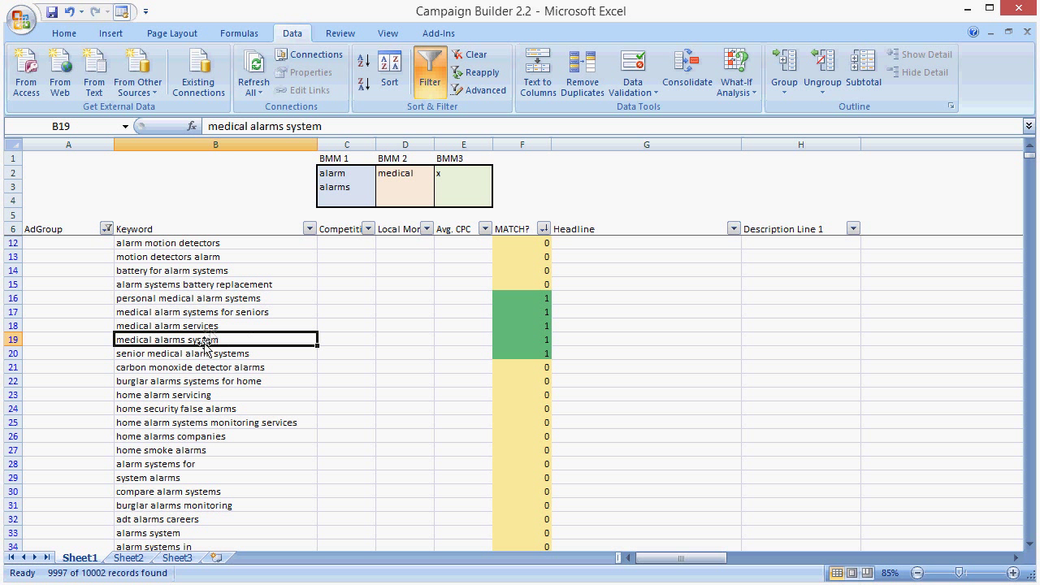
pyautogui.click(337, 174)
pyautogui.click(343, 189)
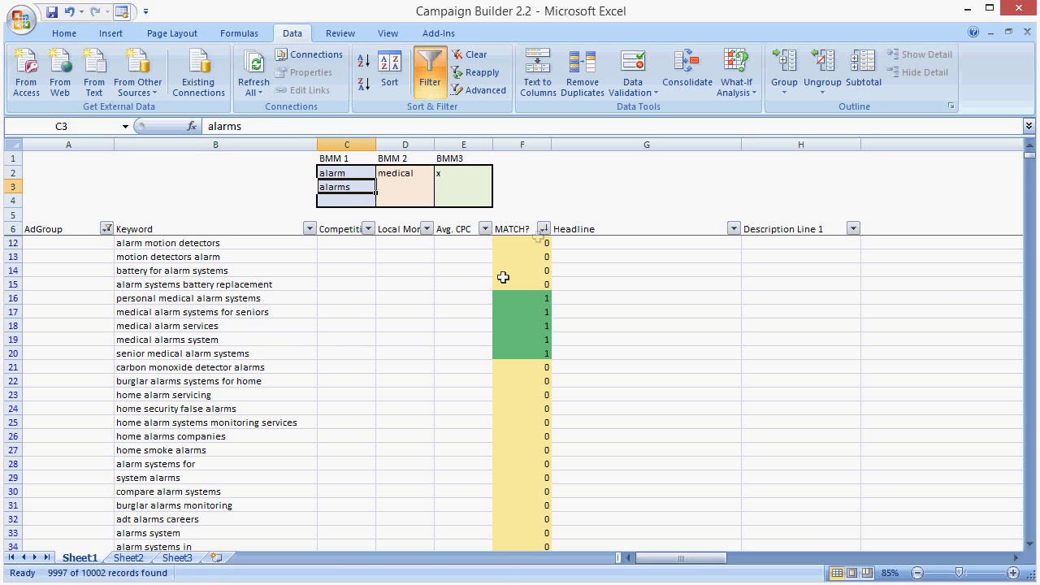
pyautogui.click(544, 228)
pyautogui.click(539, 262)
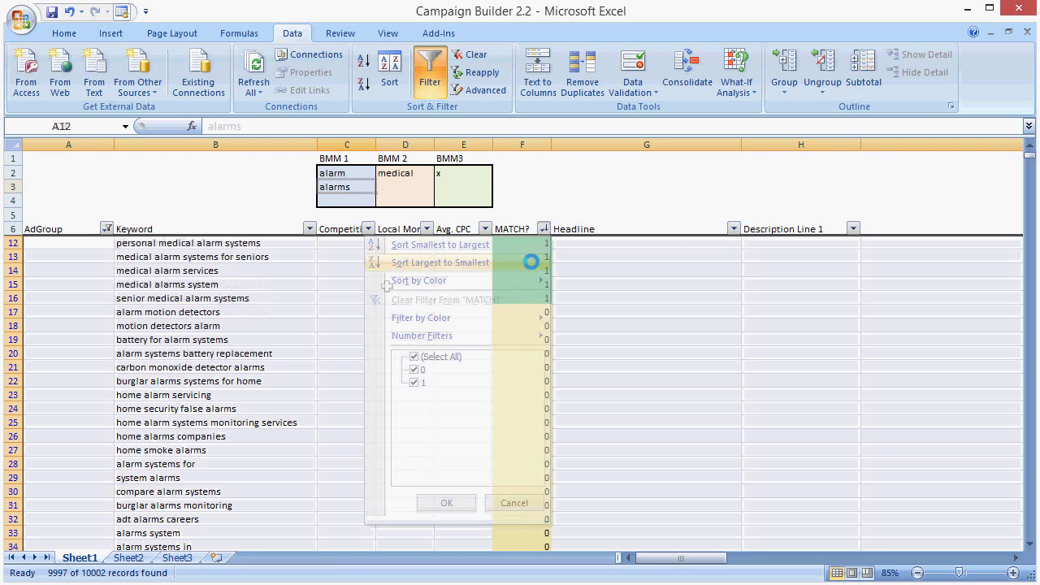
# Step: Assign the matching medical alarm keywords in rows 12 to 16 to the ad group Medical Alarms
pyautogui.click(89, 243)
pyautogui.write('Medical Al')
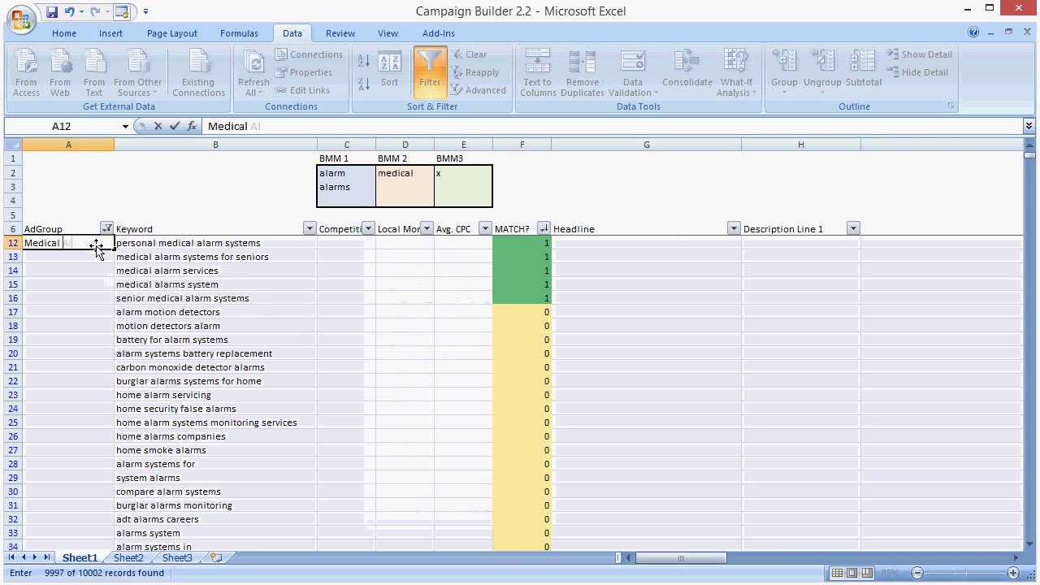
pyautogui.write('arms')
pyautogui.click(91, 244)
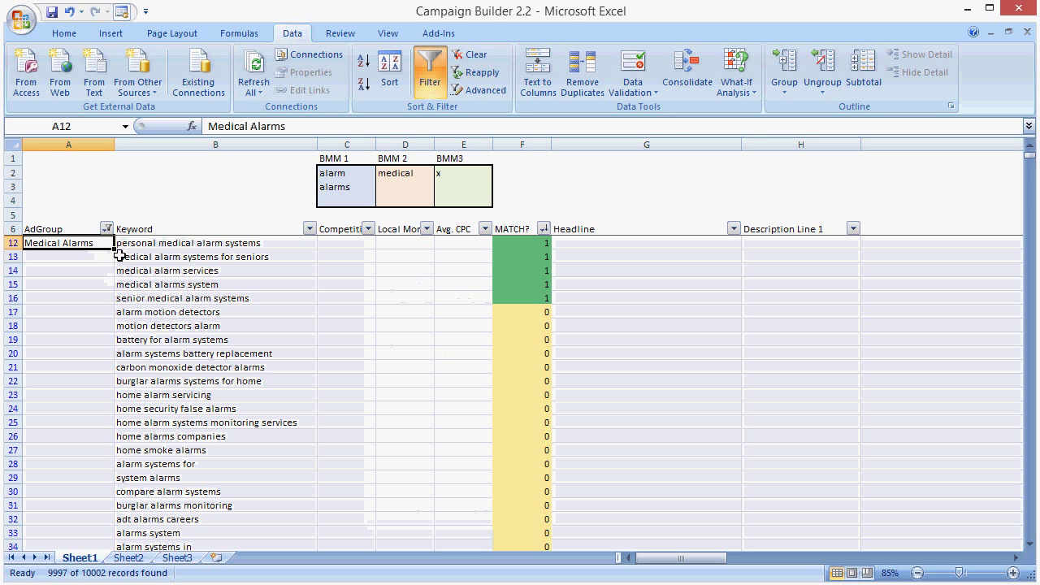
pyautogui.moveTo(118, 255); pyautogui.dragTo(107, 302)
pyautogui.click(106, 285)
# Step: Change the BMM 2 term in D2 to fire and sort the rows by MATCH? from largest to smallest
pyautogui.click(404, 175)
pyautogui.write('fire')
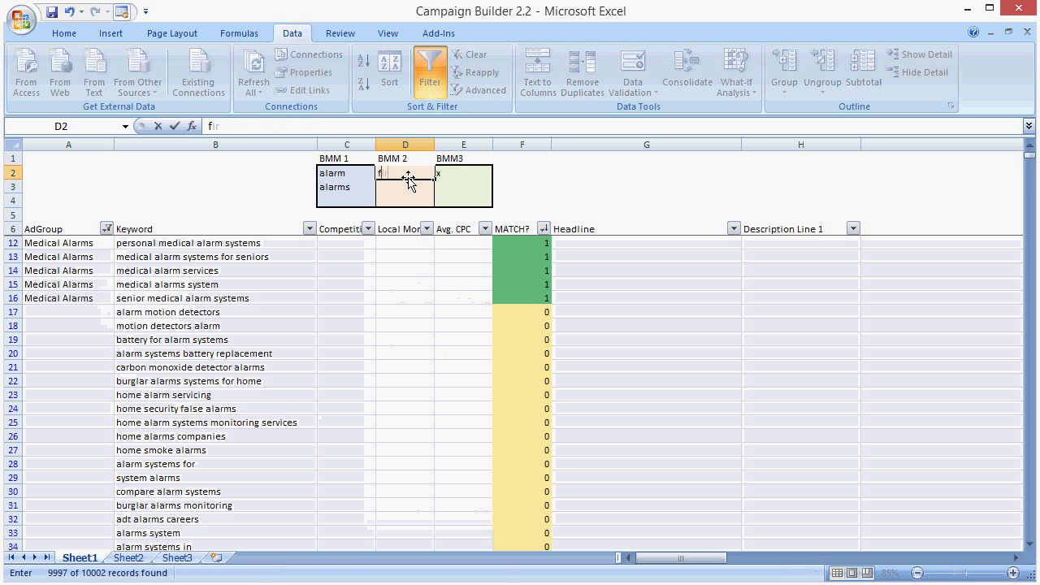
pyautogui.press('Return')
pyautogui.click(543, 228)
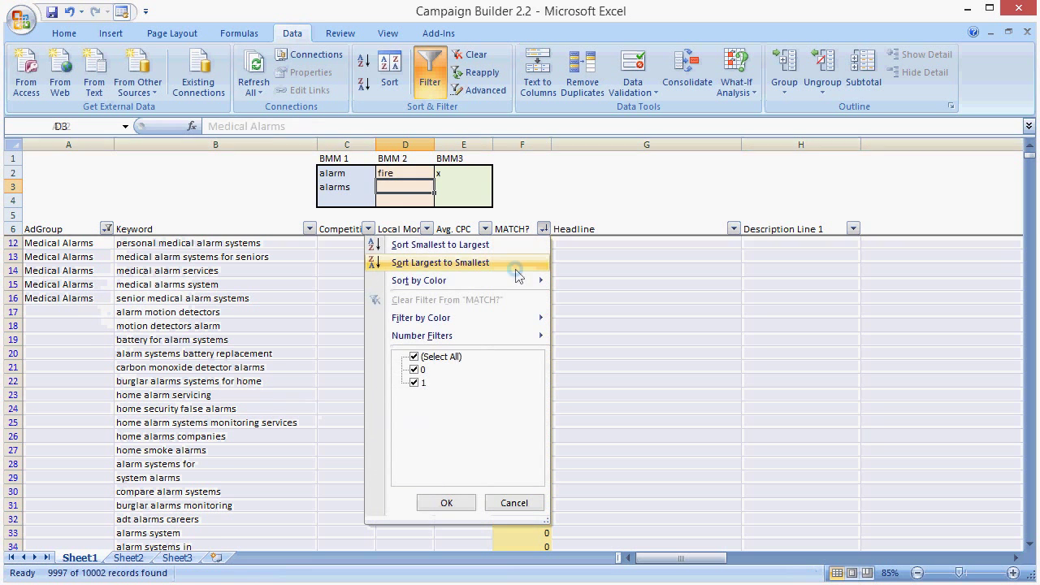
pyautogui.click(487, 267)
# Step: Assign the matching fire alarm keywords in rows 12 to 15 to the ad group Fire Alarms
pyautogui.click(67, 246)
pyautogui.write('Fire')
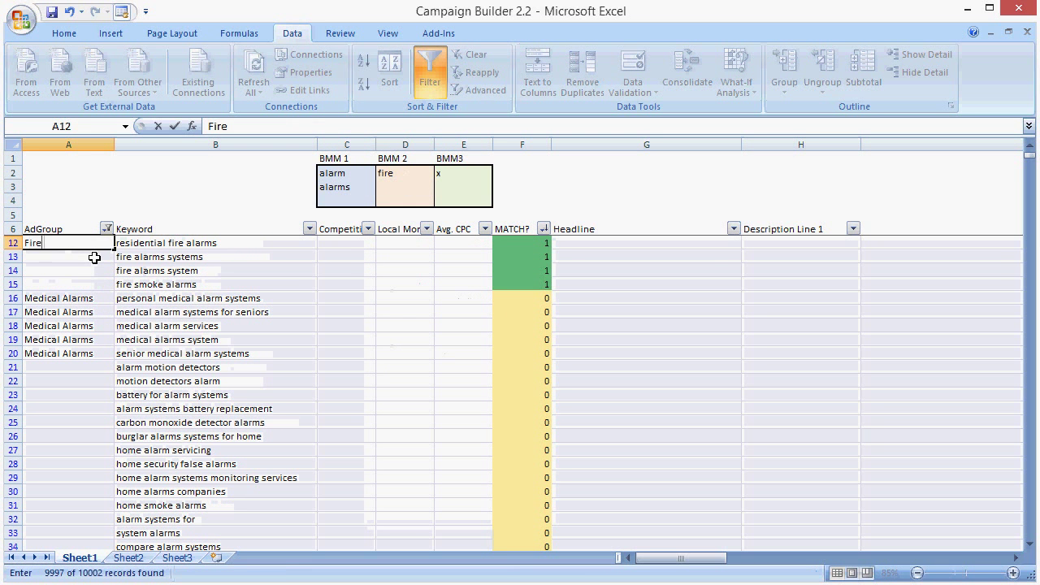
pyautogui.write(' Alarms')
pyautogui.press('Return')
pyautogui.click(90, 244)
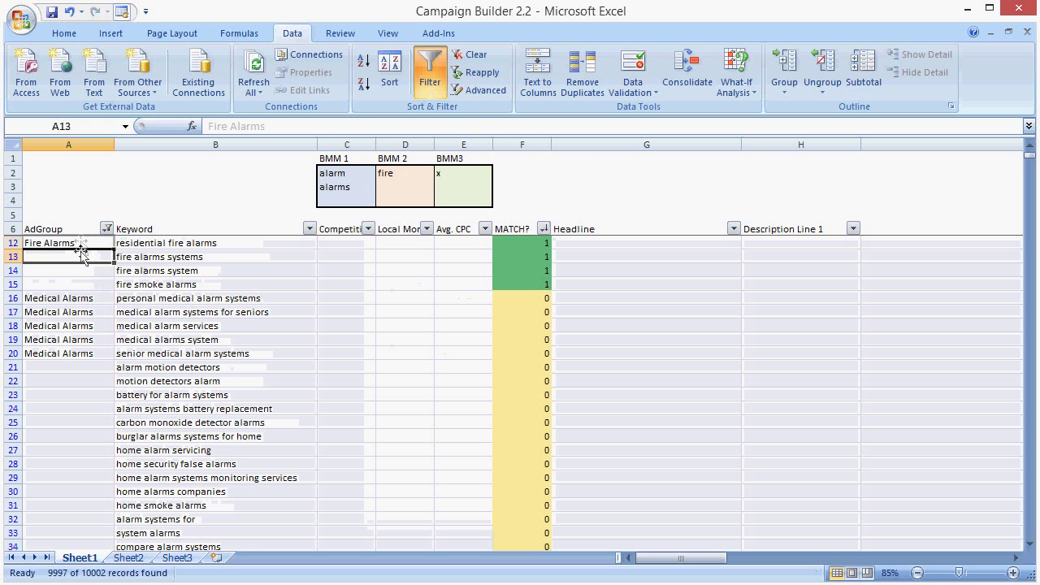
pyautogui.moveTo(114, 249); pyautogui.dragTo(111, 286)
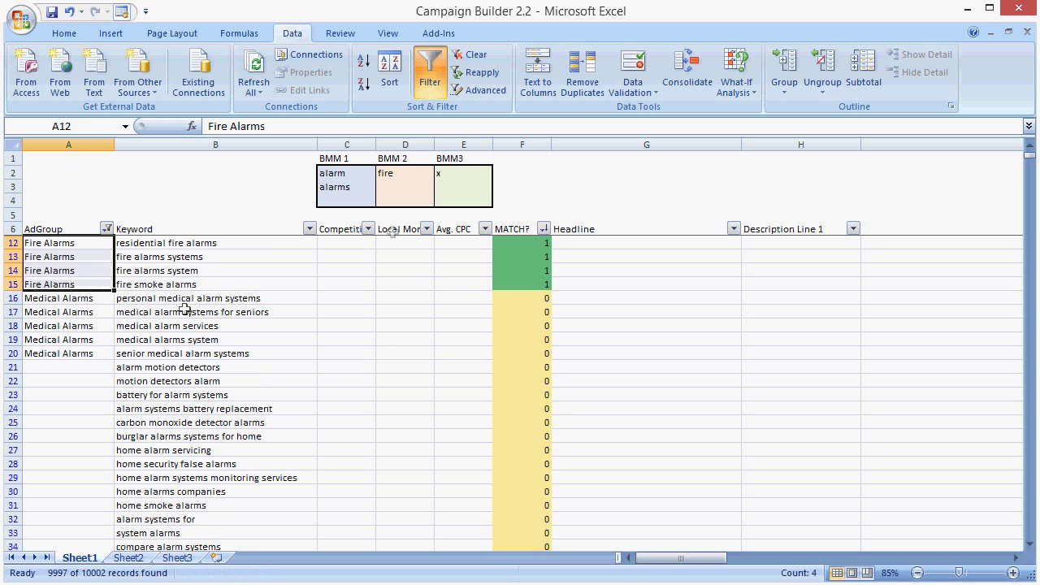
# Step: Enter home and house as the BMM 2 terms in cells D2 and D3
pyautogui.click(179, 504)
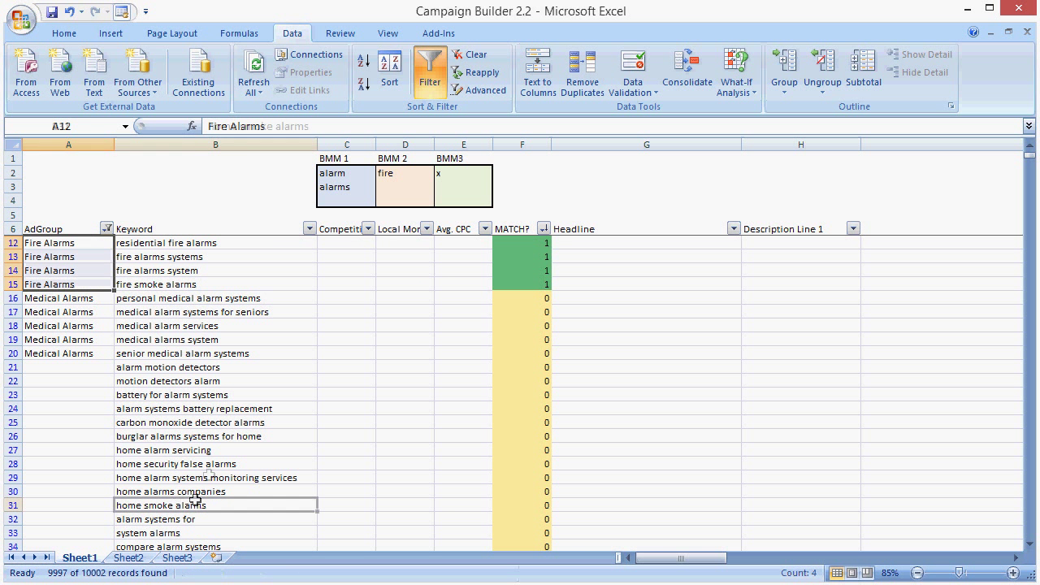
pyautogui.click(398, 172)
pyautogui.write('home')
pyautogui.press('Return')
pyautogui.write('h')
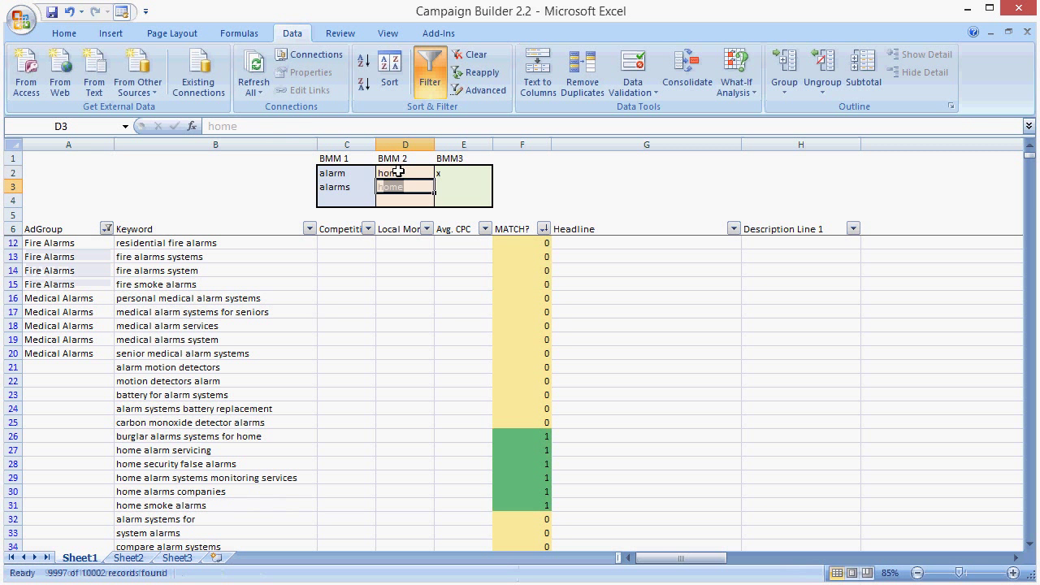
pyautogui.write('ouse')
pyautogui.press('Return')
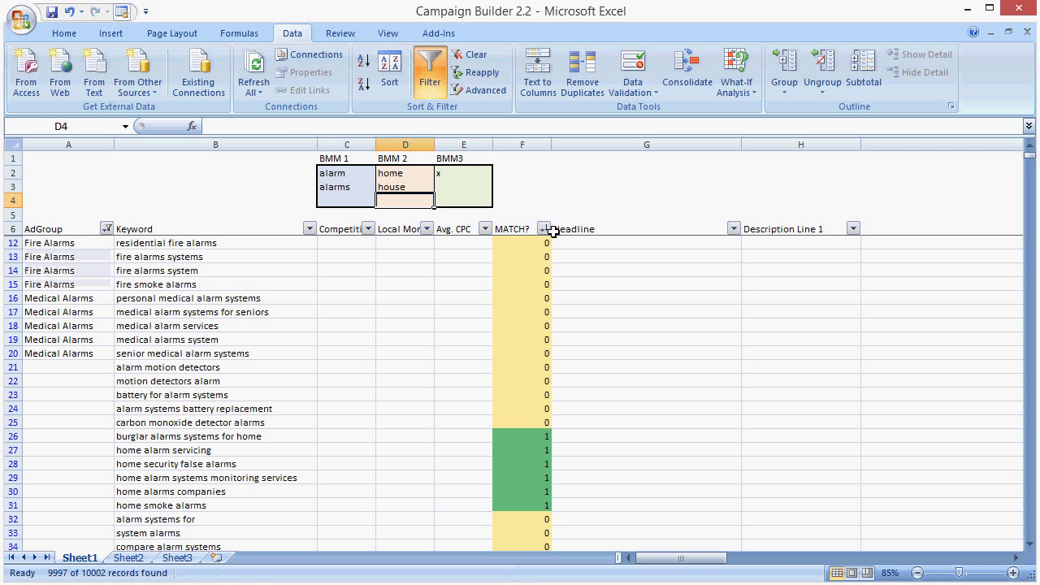
# Step: Filter the AdGroup column to blank rows only and sort them by MATCH? from largest to smallest
pyautogui.click(106, 229)
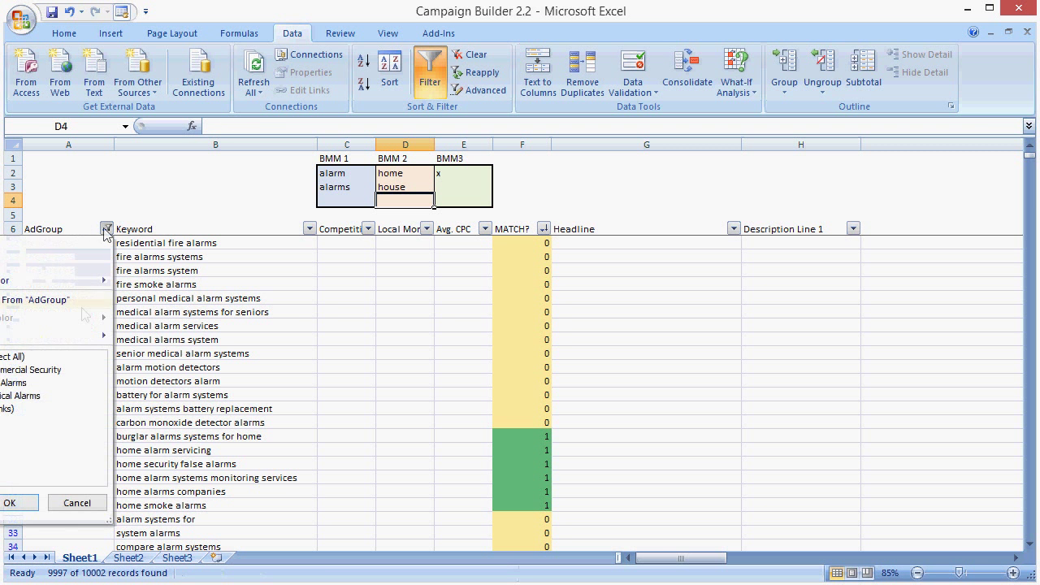
pyautogui.click(9, 503)
pyautogui.click(543, 229)
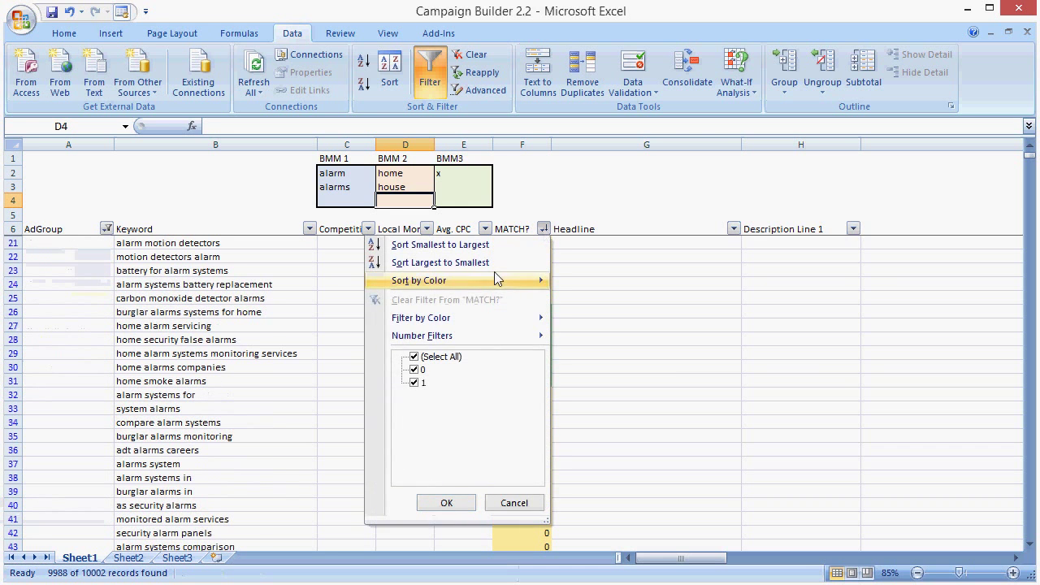
pyautogui.click(454, 263)
pyautogui.click(534, 281)
# Step: Assign the matching home alarm keywords in rows 21 to 27 to the ad group Home Alarms
pyautogui.click(48, 242)
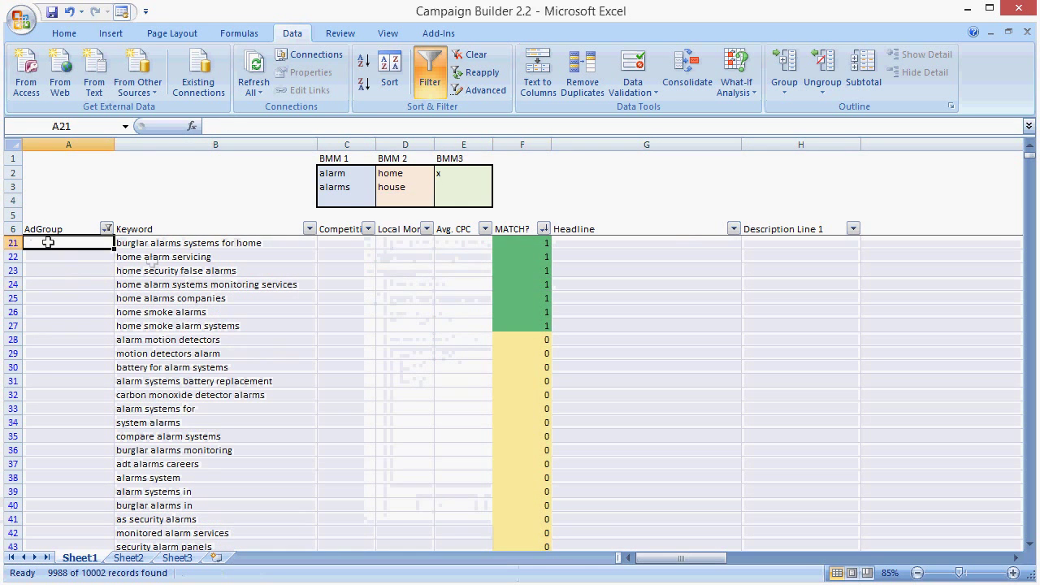
pyautogui.write('Home A')
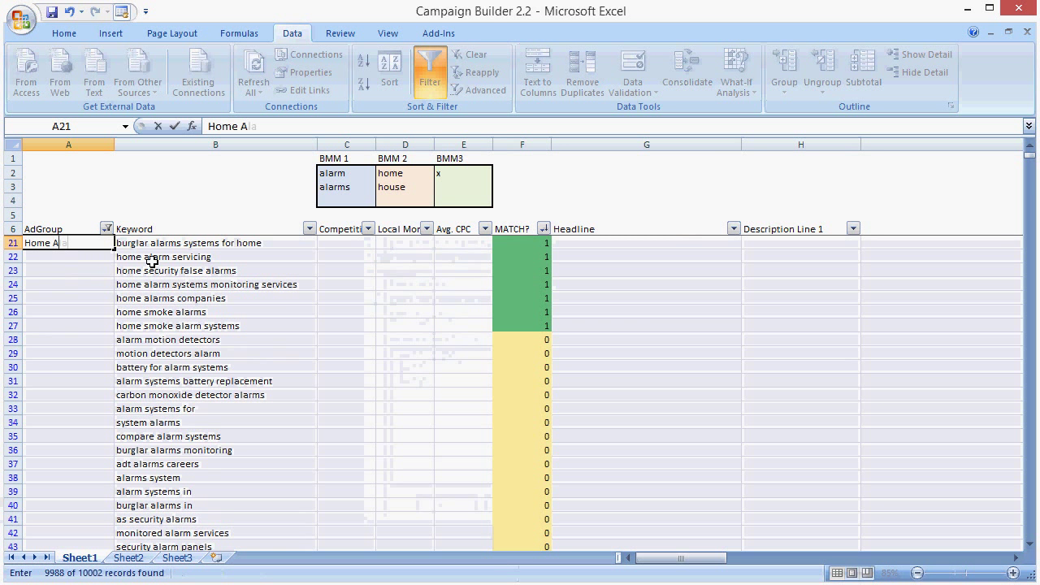
pyautogui.write('larms')
pyautogui.press('Return')
pyautogui.click(96, 242)
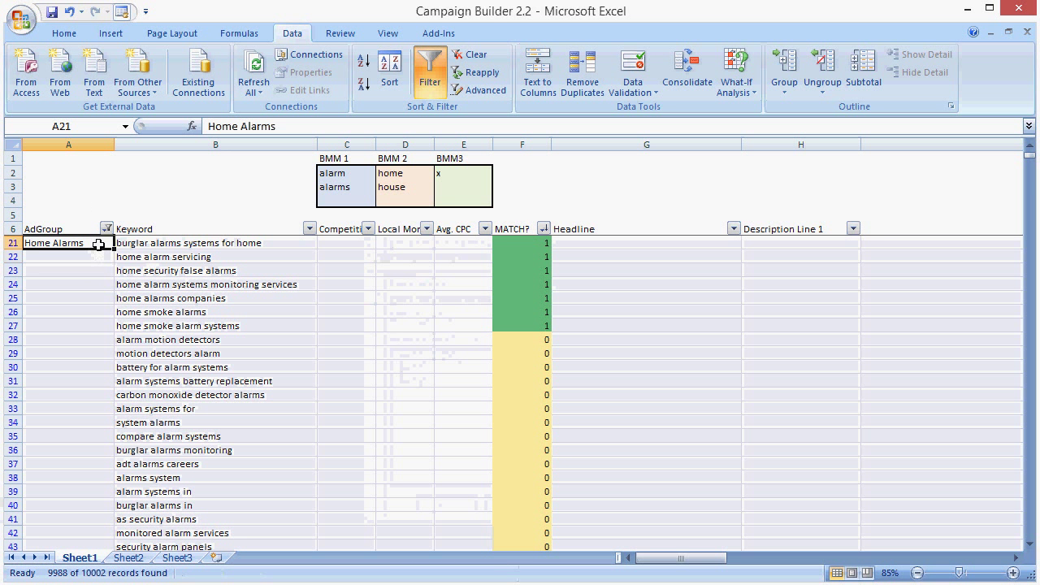
pyautogui.moveTo(114, 249); pyautogui.dragTo(104, 325)
# Step: Show all ad groups again in the AdGroup column filter, including Commercial Security, Fire Alarms and Medical Alarms
pyautogui.click(81, 283)
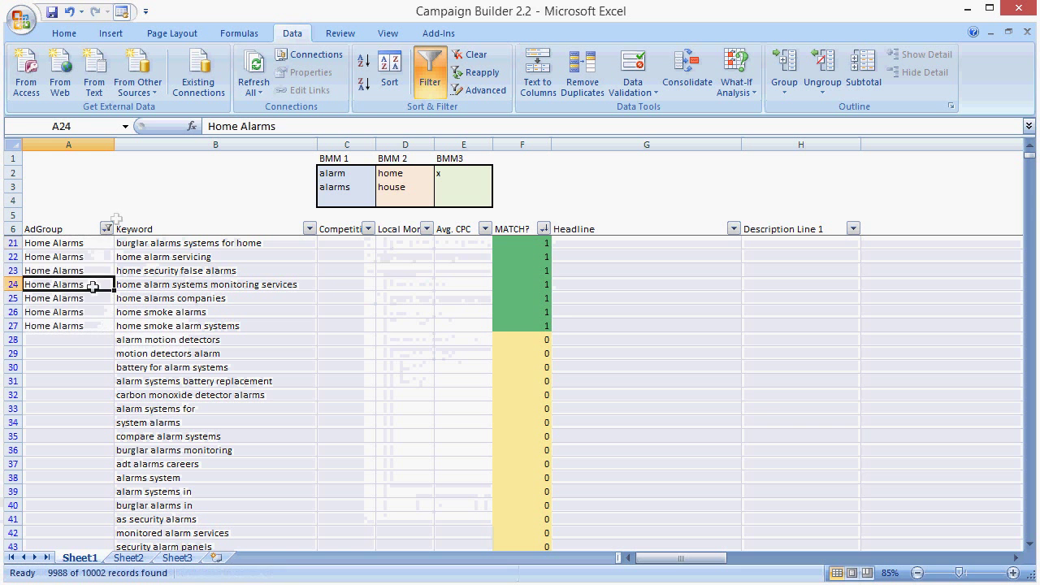
pyautogui.click(106, 228)
pyautogui.click(9, 503)
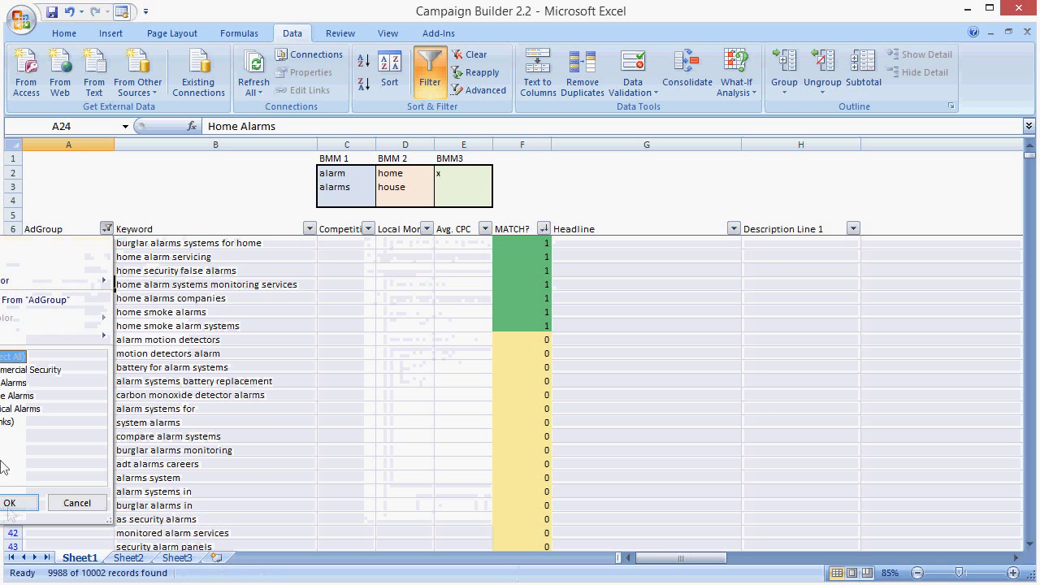
# Step: Review the keywords grouped under Commercial Security, Fire Alarms, Medical Alarms and Home Alarms, and the unassigned keywords below them
pyautogui.moveTo(89, 298); pyautogui.dragTo(85, 254)
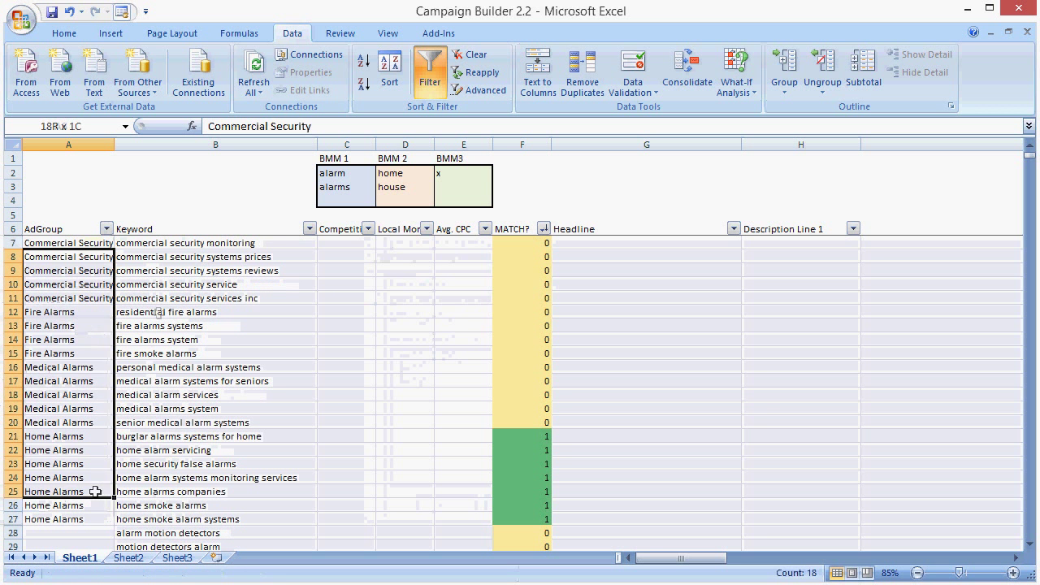
pyautogui.moveTo(160, 313); pyautogui.dragTo(203, 281)
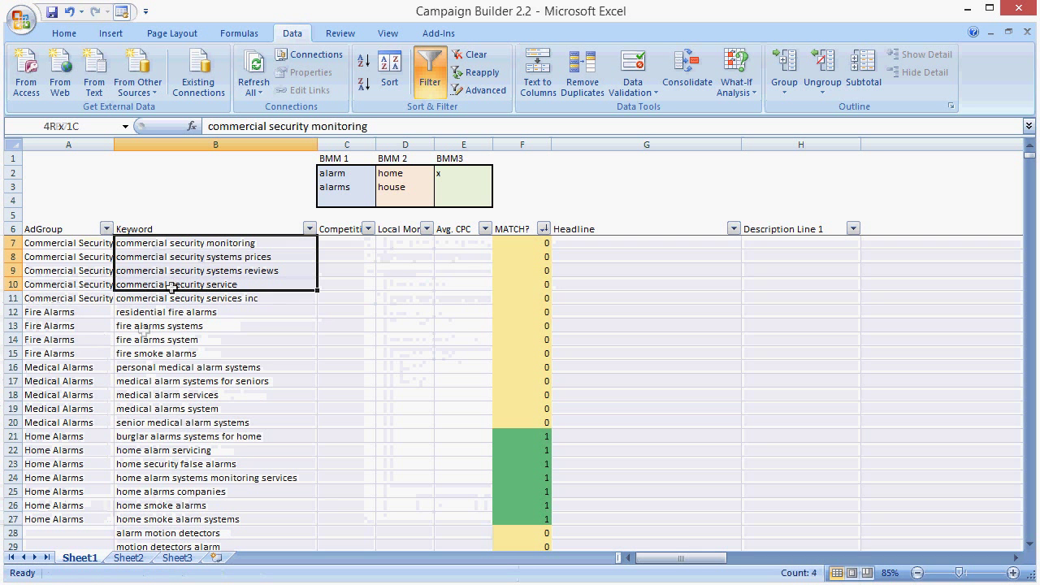
pyautogui.moveTo(162, 340)
pyautogui.mouseDown()
pyautogui.moveTo(73, 333)
pyautogui.moveTo(162, 350)
pyautogui.moveTo(151, 312)
pyautogui.moveTo(154, 353)
pyautogui.mouseUp()
pyautogui.click(64, 339)
pyautogui.click(156, 354)
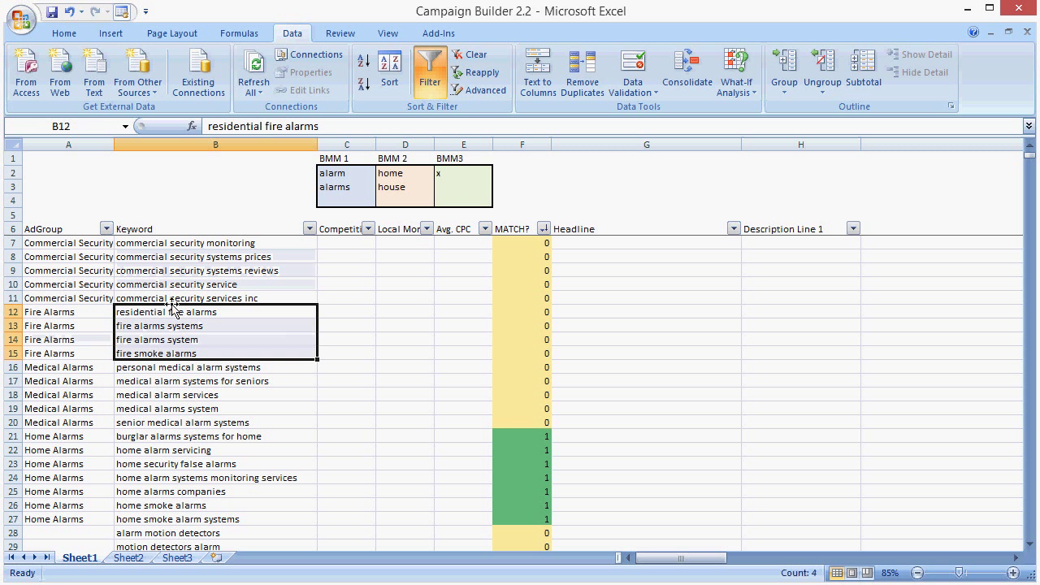
pyautogui.moveTo(65, 519); pyautogui.dragTo(65, 240)
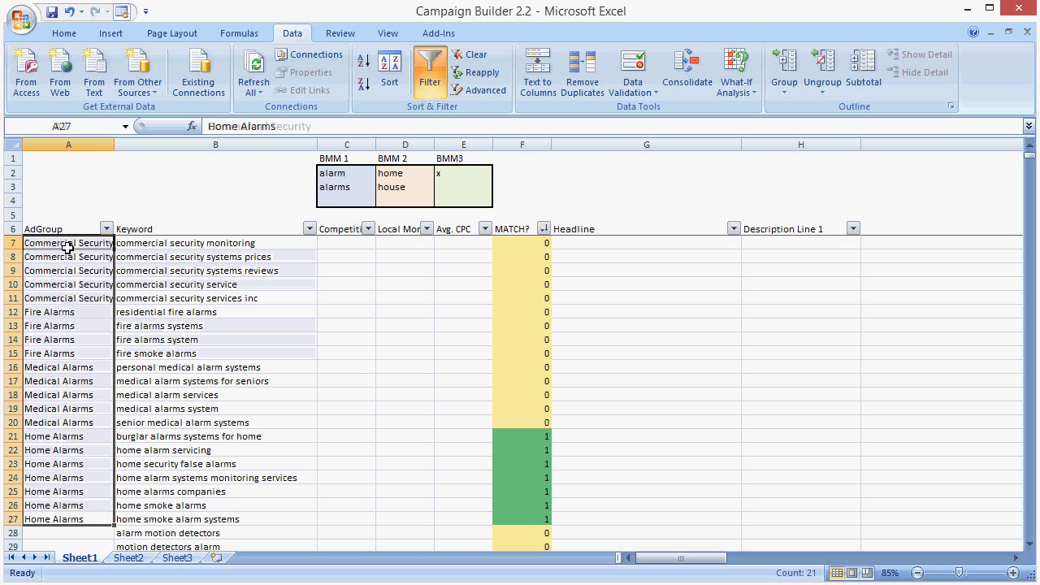
pyautogui.click(66, 240)
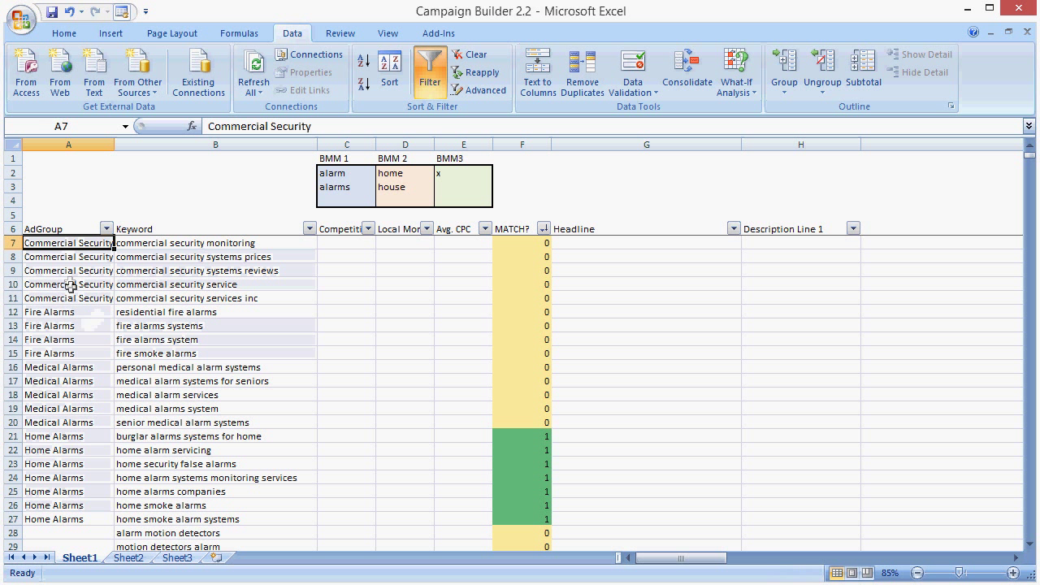
pyautogui.moveTo(174, 244); pyautogui.dragTo(145, 297)
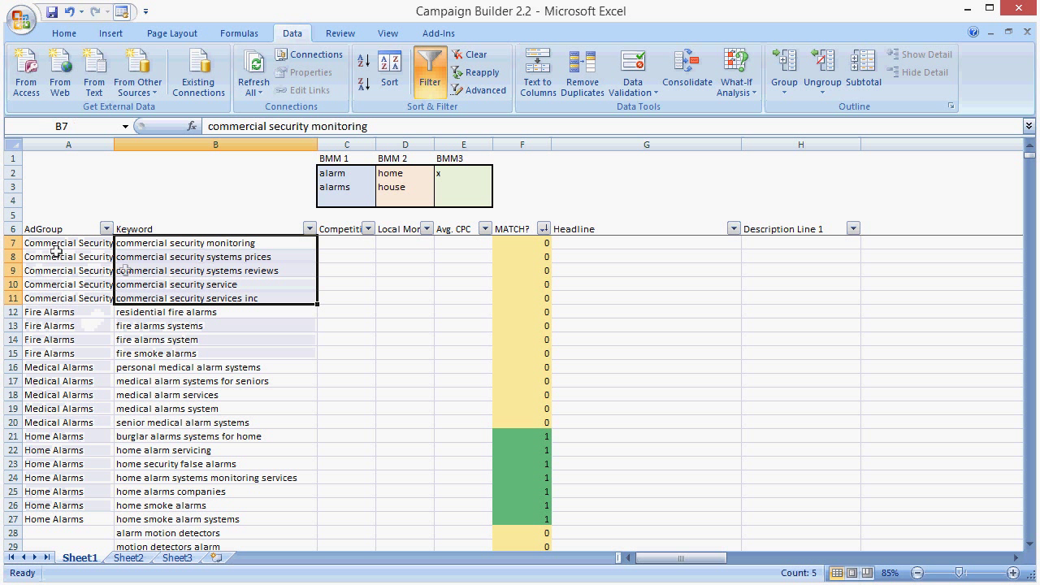
pyautogui.moveTo(57, 312); pyautogui.dragTo(225, 350)
pyautogui.moveTo(239, 505); pyautogui.dragTo(207, 335)
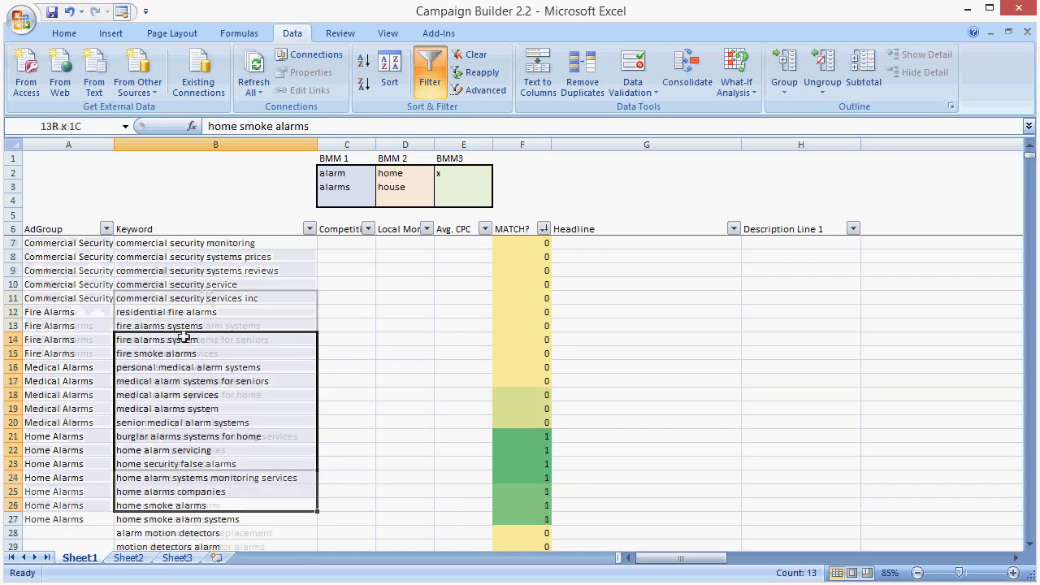
pyautogui.scroll(-6, 207, 334)
pyautogui.click(209, 450)
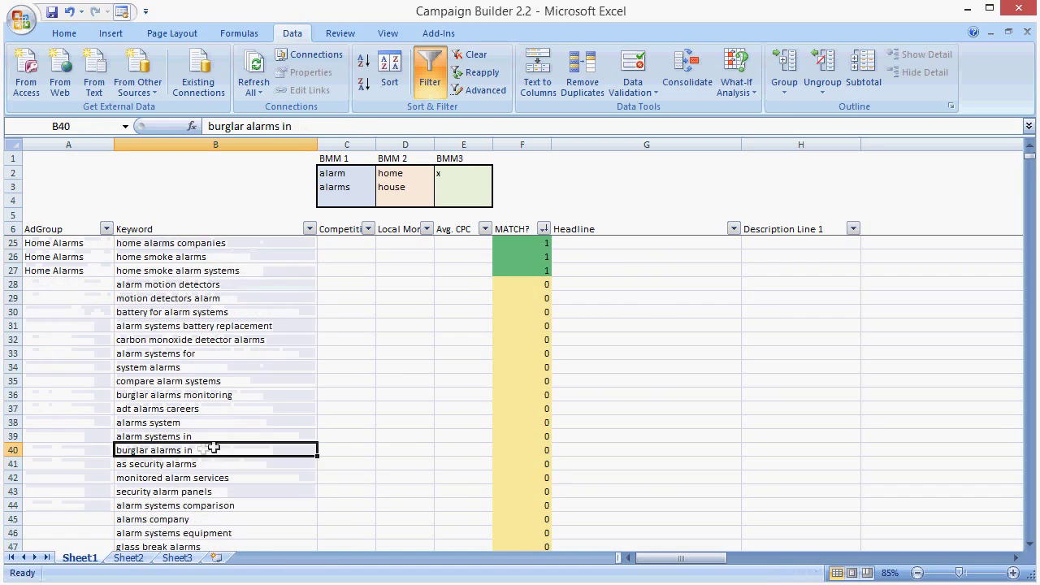
pyautogui.scroll(6, 211, 389)
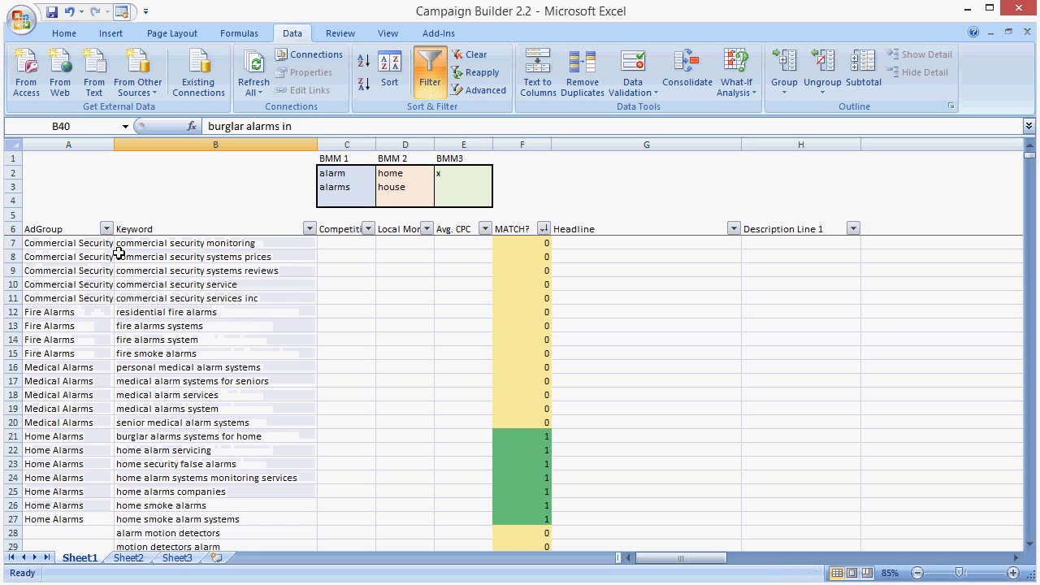
pyautogui.click(105, 243)
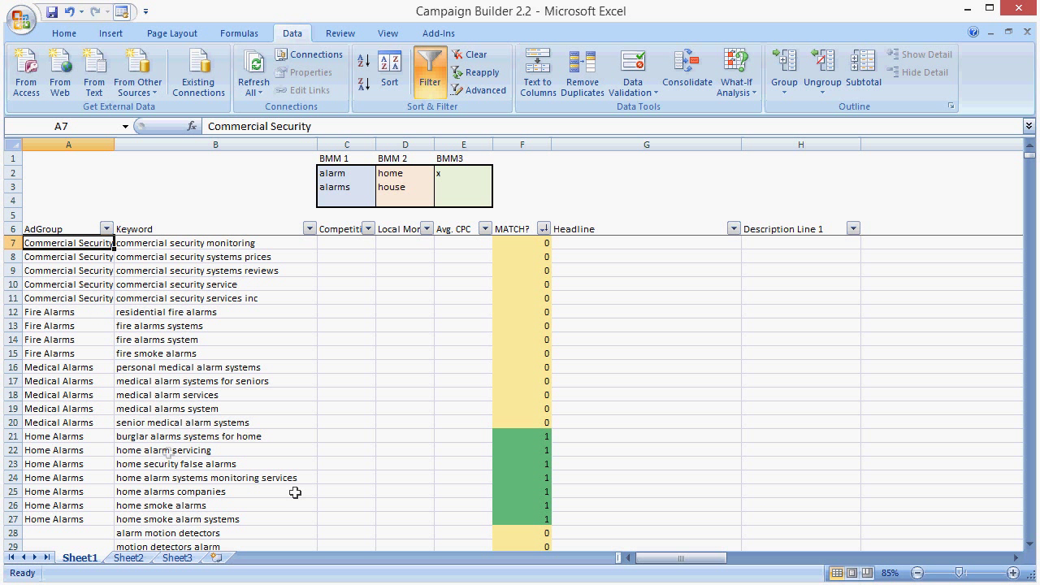
pyautogui.moveTo(87, 518); pyautogui.dragTo(79, 243)
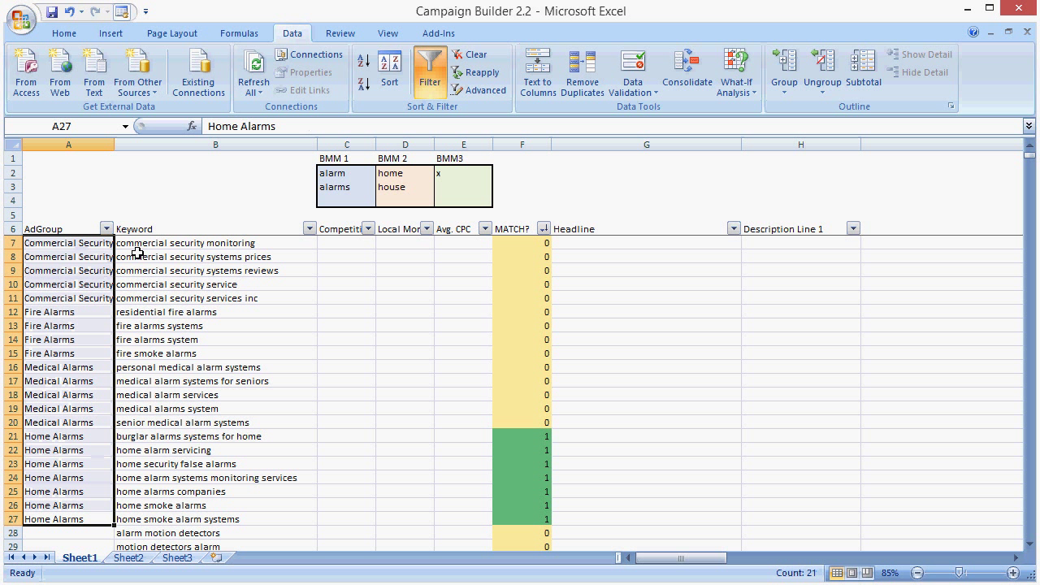
# Step: Copy the AdGroup and Keyword columns, headers through row 27, and paste them into Sheet2 starting at cell B1
pyautogui.click(215, 436)
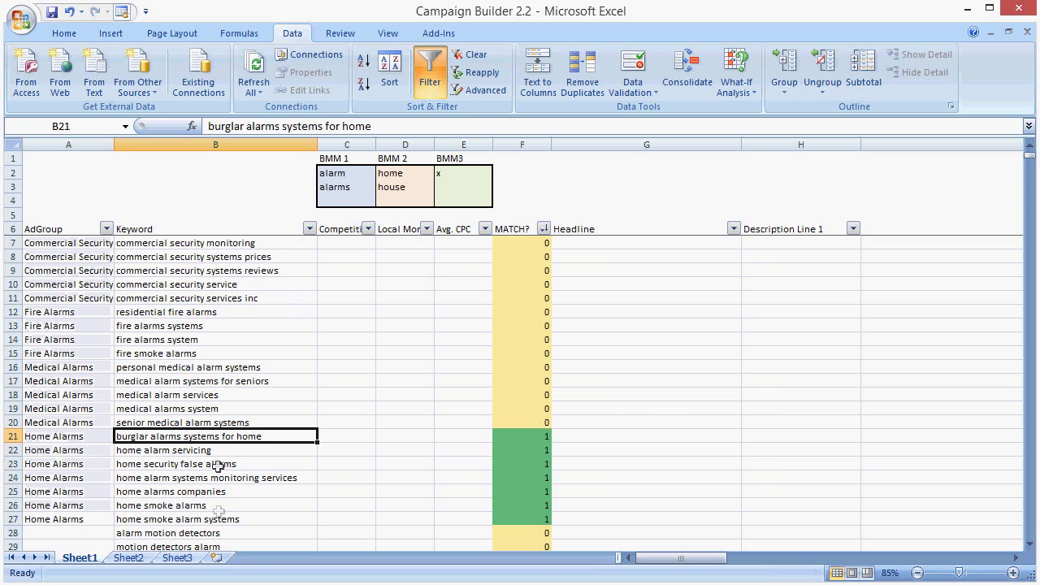
pyautogui.click(215, 506)
pyautogui.click(209, 520)
pyautogui.moveTo(210, 520); pyautogui.dragTo(72, 228)
pyautogui.hotkey('ctrl', 'c')
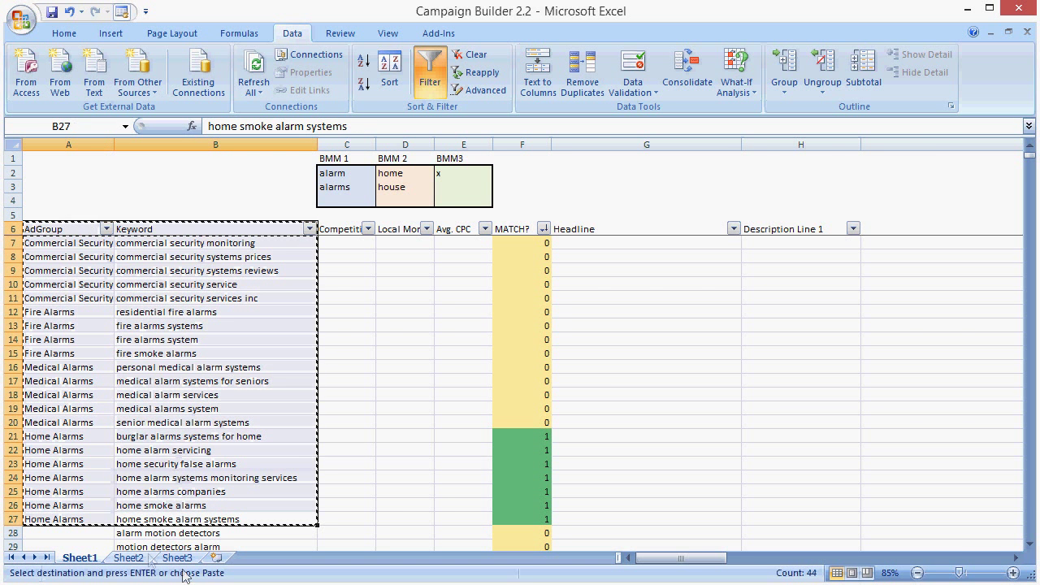
pyautogui.click(128, 558)
pyautogui.click(103, 168)
pyautogui.hotkey('ctrl', 'v')
# Step: Add a Campaign column in column A, fill it with Home Alarm down to row 22, and widen columns A to C
pyautogui.click(50, 163)
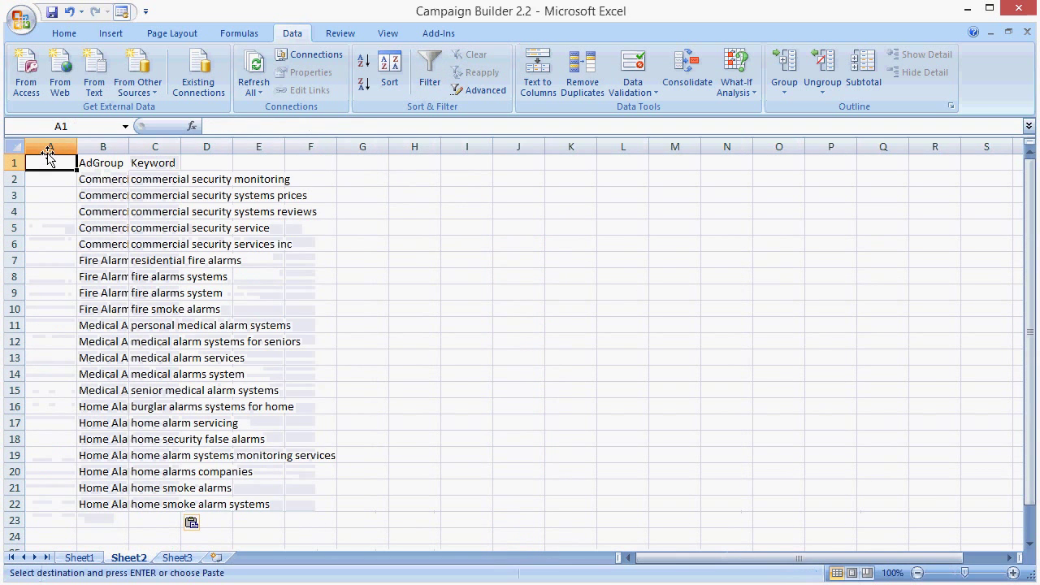
pyautogui.write('Campaign')
pyautogui.press('Return')
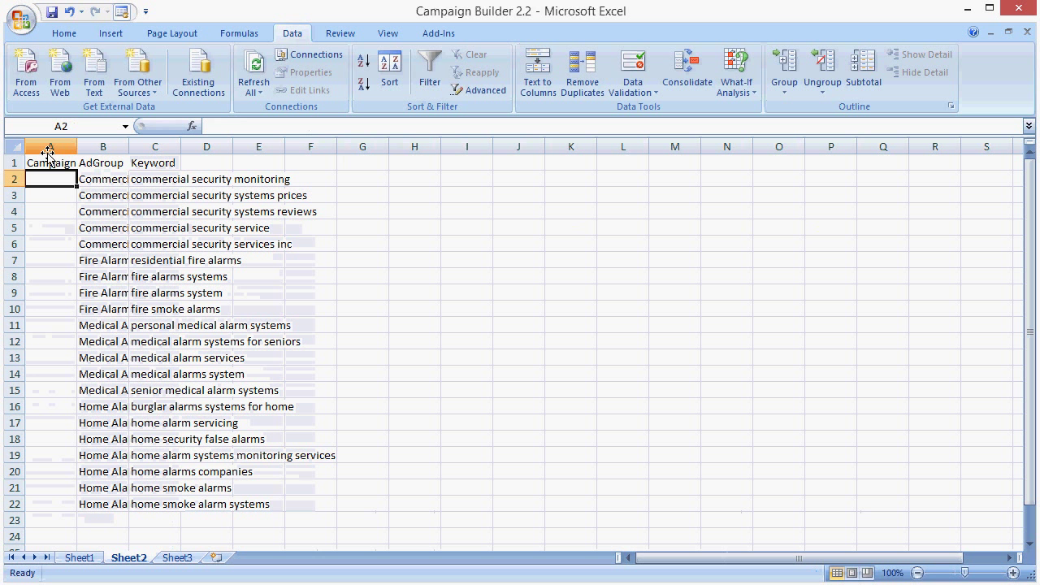
pyautogui.write('Home Al')
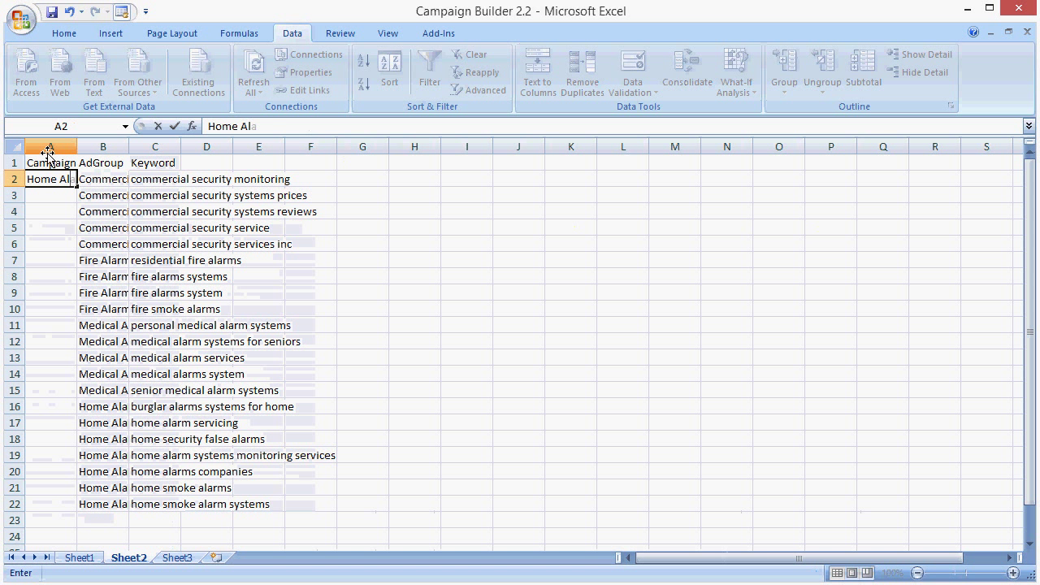
pyautogui.write('arms')
pyautogui.press('Return')
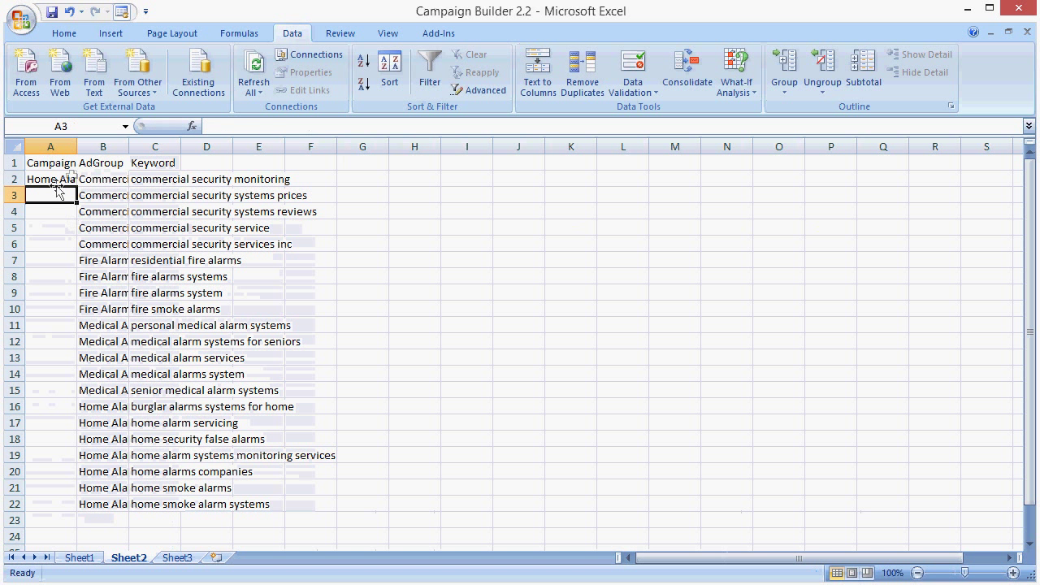
pyautogui.click(57, 179)
pyautogui.doubleClick(76, 187)
pyautogui.moveTo(69, 146); pyautogui.dragTo(246, 146)
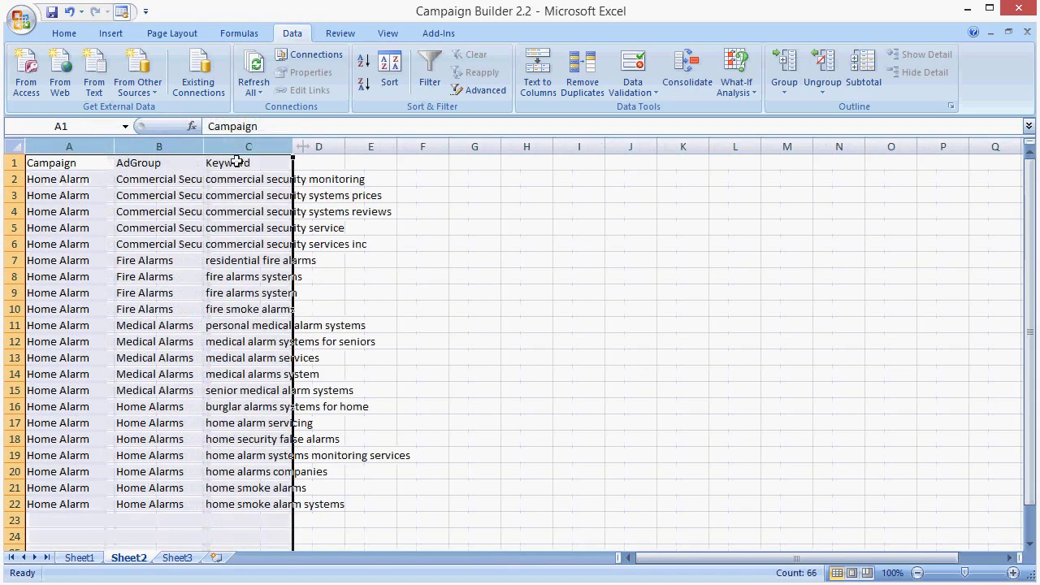
# Step: Add the headers Max CPC in D1 and Match Type in E1, and widen the Keyword column
pyautogui.click(316, 162)
pyautogui.write('Max CPC')
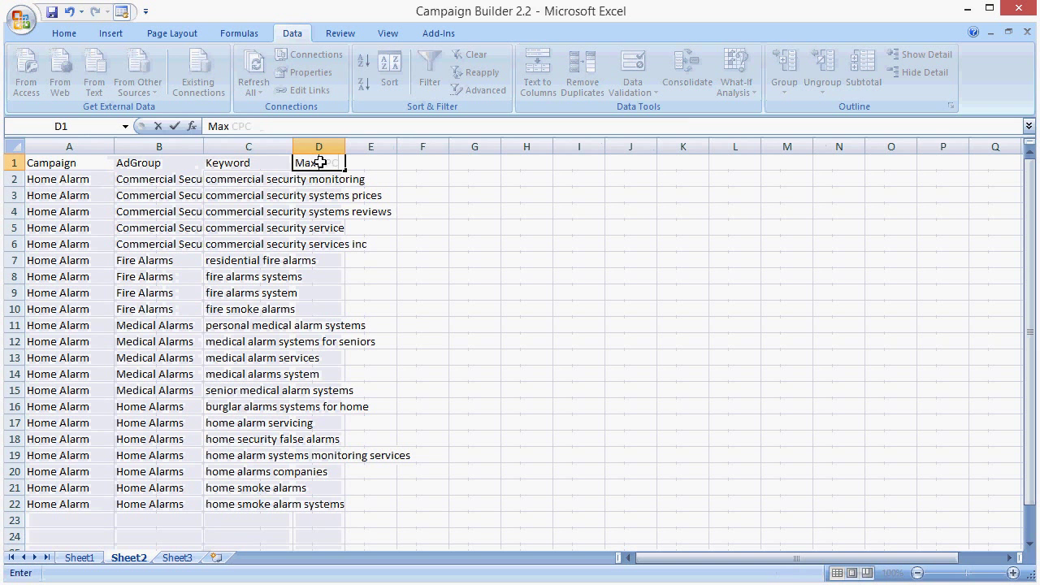
pyautogui.press('Tab')
pyautogui.write('Ma')
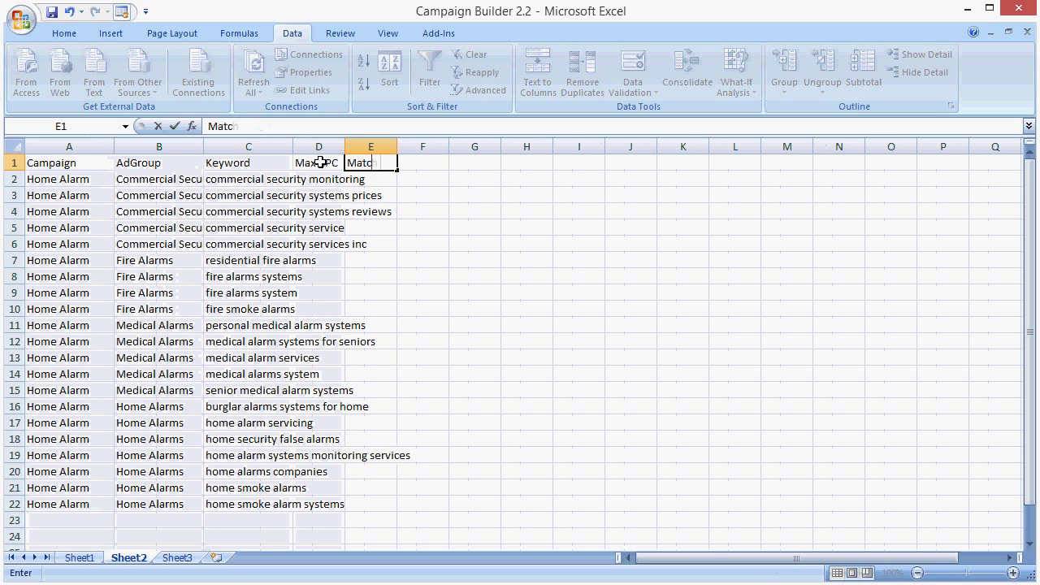
pyautogui.write('tch Type')
pyautogui.press('Return')
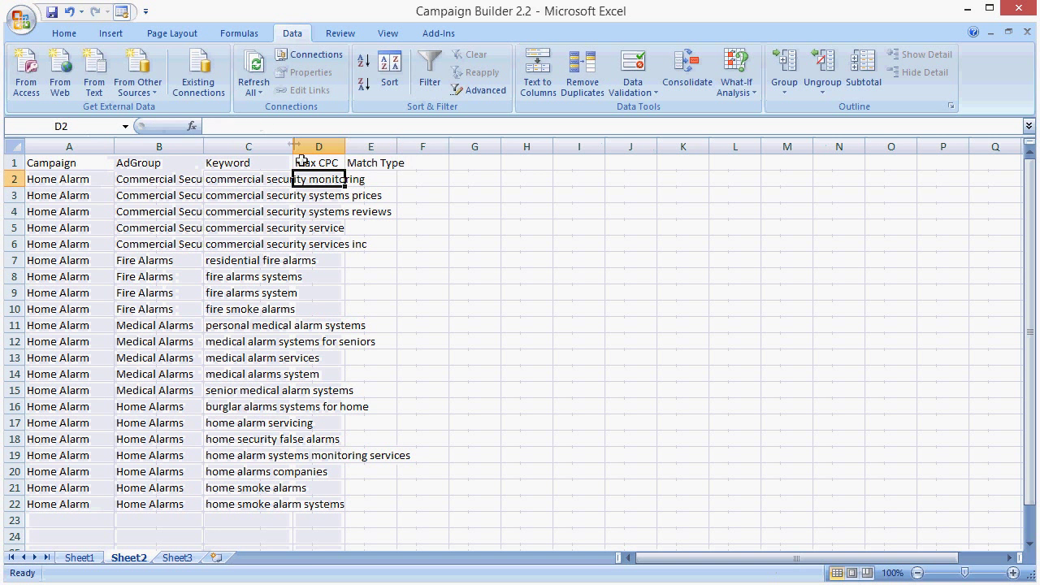
pyautogui.moveTo(294, 145); pyautogui.dragTo(400, 146)
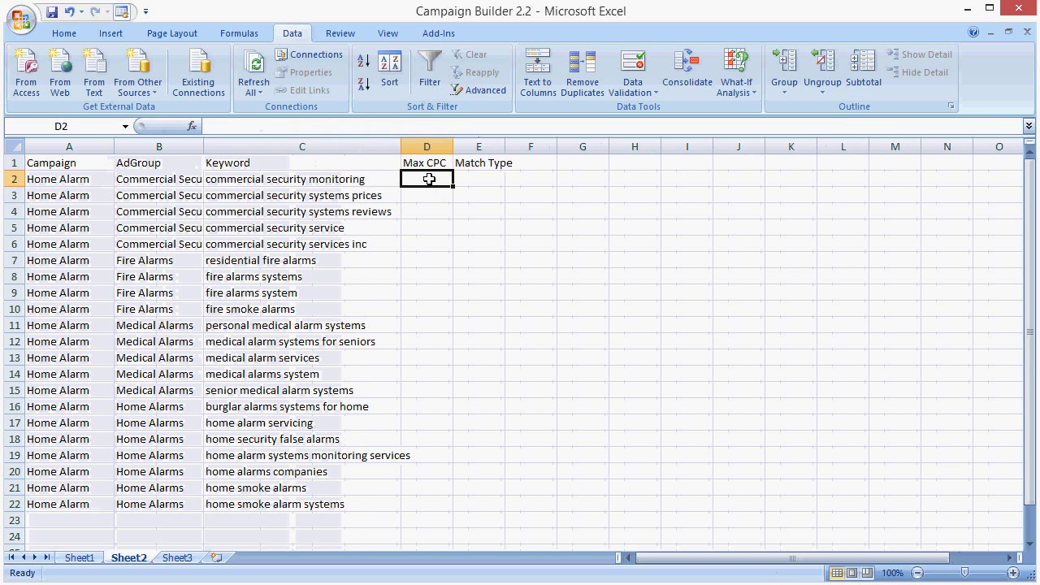
# Step: Set Max CPC to .25 and Match Type to Broad for all keywords in rows 2 to 22
pyautogui.write('.25')
pyautogui.press('Tab')
pyautogui.write('B')
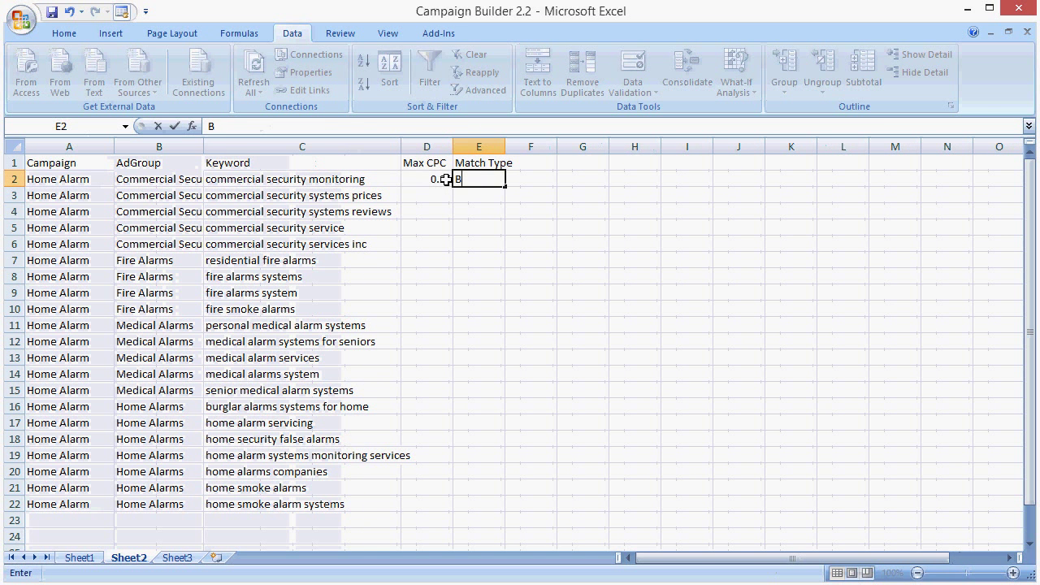
pyautogui.press('Return')
pyautogui.click(446, 179)
pyautogui.moveTo(451, 180)
pyautogui.mouseDown()
pyautogui.moveTo(485, 190)
pyautogui.moveTo(434, 176)
pyautogui.mouseUp()
pyautogui.click(475, 179)
pyautogui.hotkey('ctrl', 'c')
pyautogui.moveTo(505, 187); pyautogui.dragTo(506, 510)
pyautogui.click(427, 373)
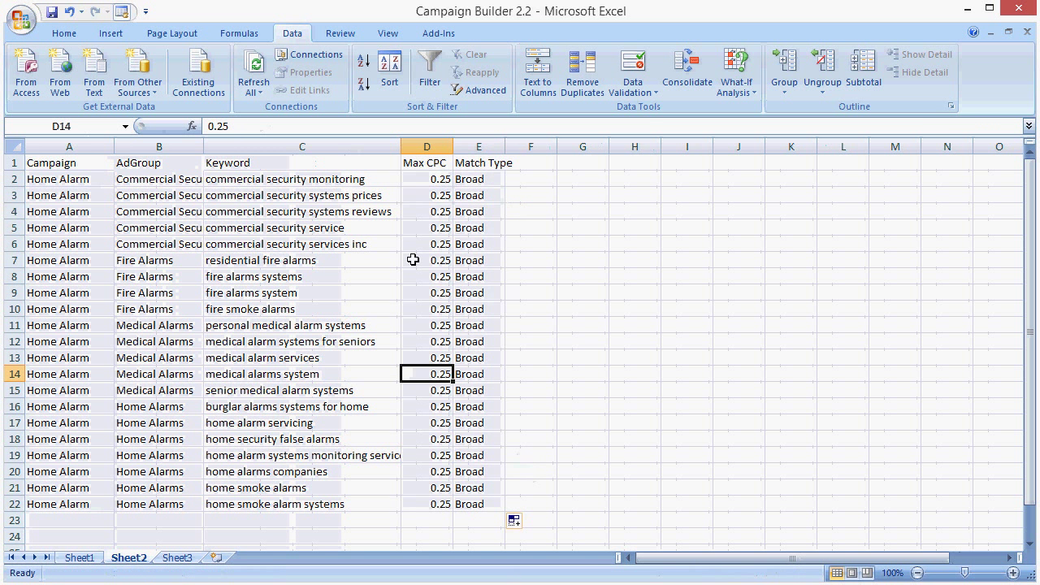
# Step: Insert a blank column between Keyword and Max CPC
pyautogui.click(421, 146)
pyautogui.rightClick(421, 146)
pyautogui.click(480, 225)
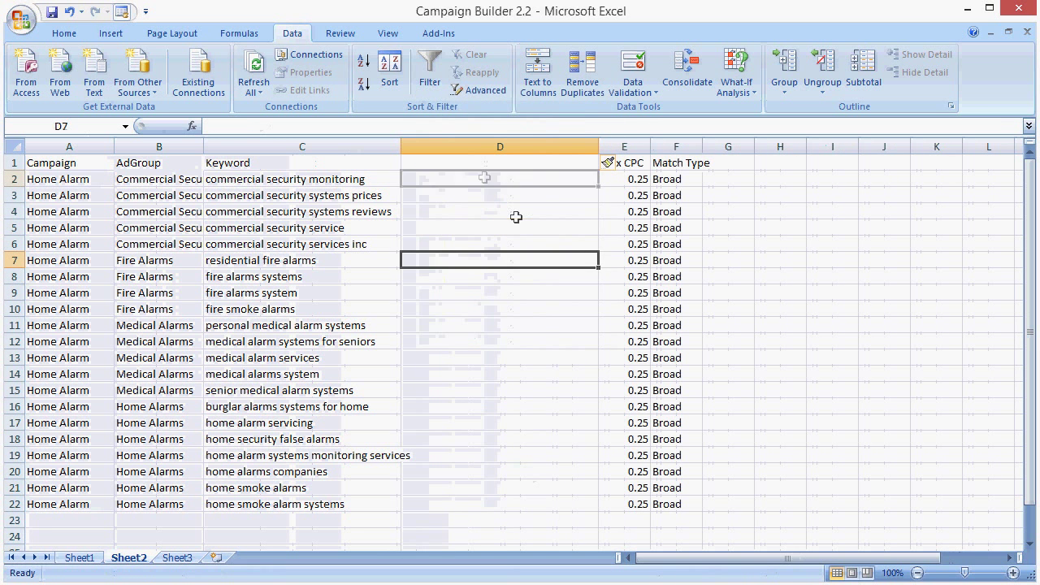
# Step: Enter the formula ="+"&C2 in D2 and fill it down to row 22
pyautogui.click(487, 182)
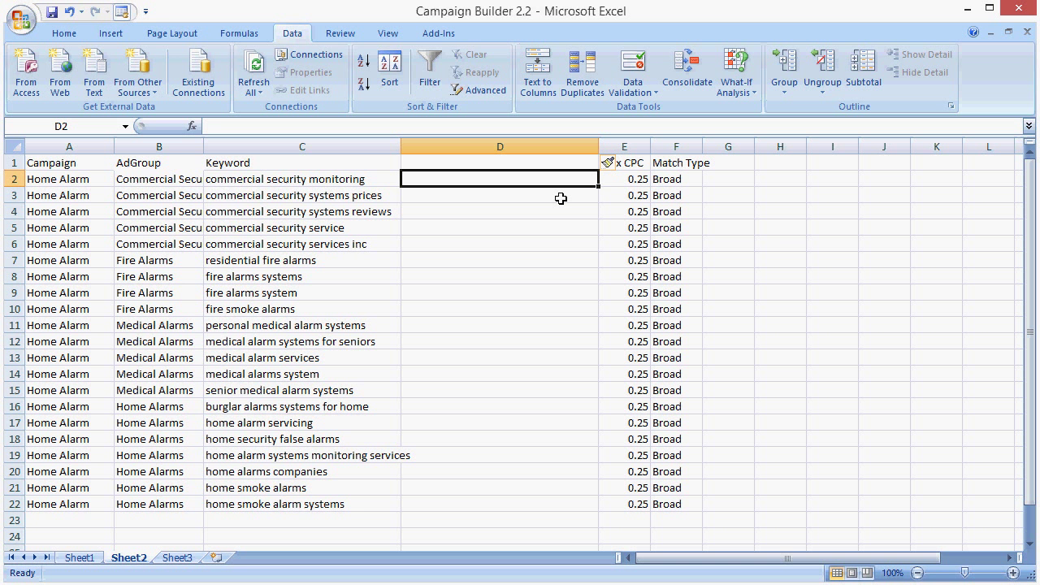
pyautogui.write('="+')
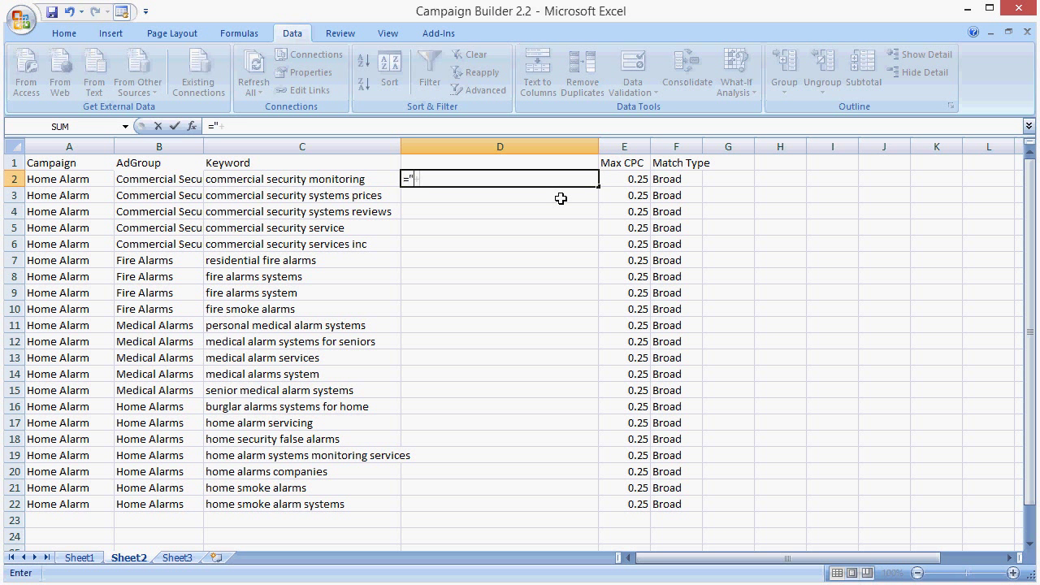
pyautogui.click(336, 174)
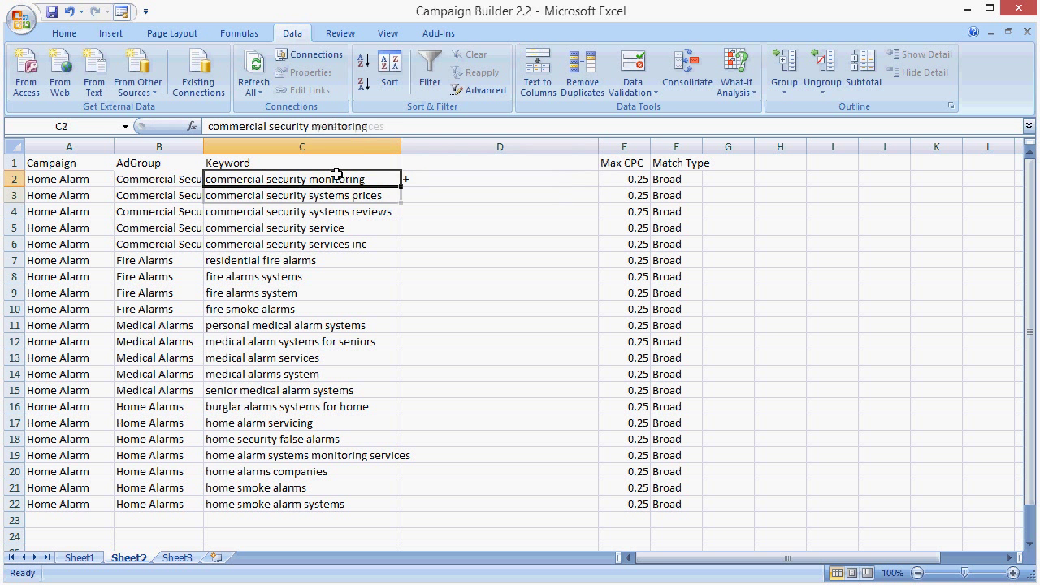
pyautogui.press('Down')
pyautogui.click(426, 179)
pyautogui.click(247, 128)
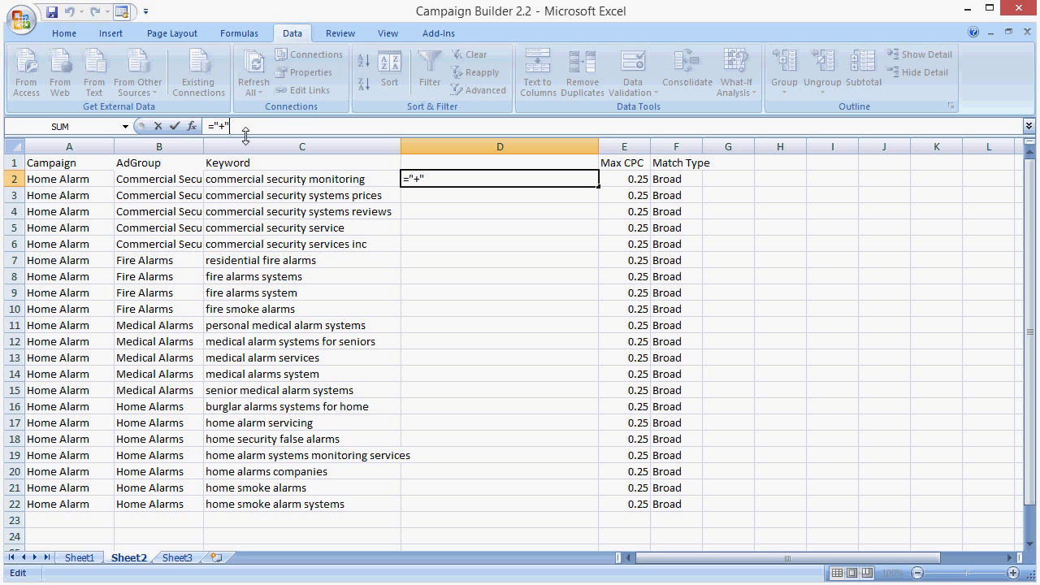
pyautogui.write('&')
pyautogui.click(301, 177)
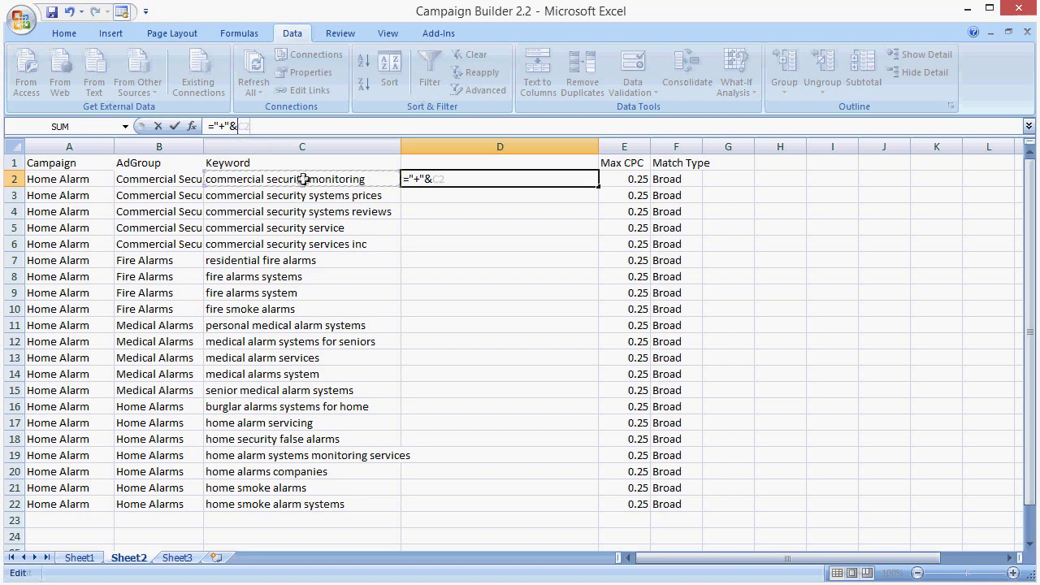
pyautogui.press('Return')
pyautogui.click(500, 179)
pyautogui.doubleClick(597, 186)
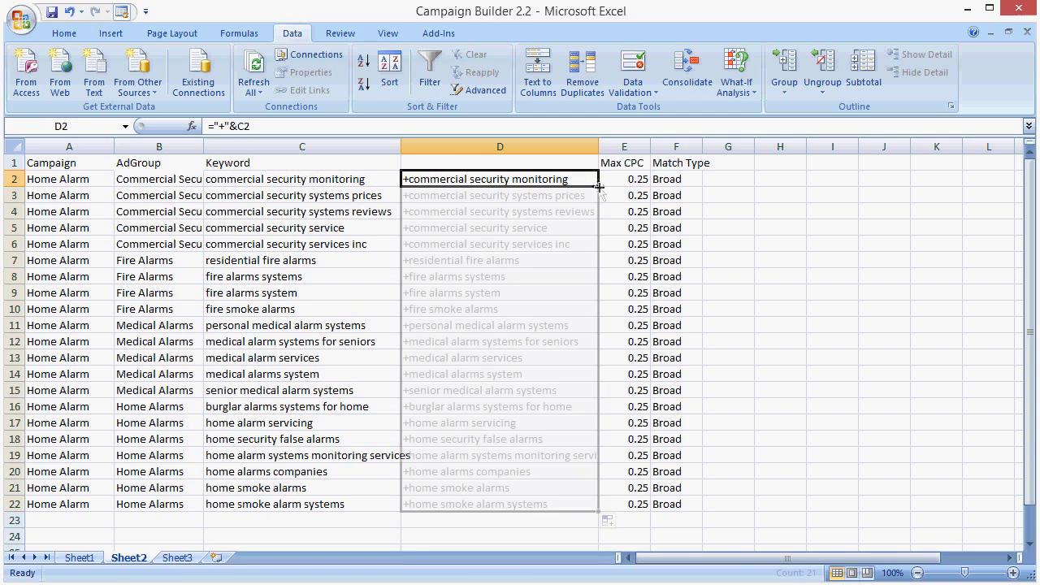
# Step: Paste the plus-prefixed results as values over the keywords in C2:C22 and delete the helper column D
pyautogui.hotkey('ctrl', 'c')
pyautogui.click(352, 178)
pyautogui.hotkey('ctrl', 'v')
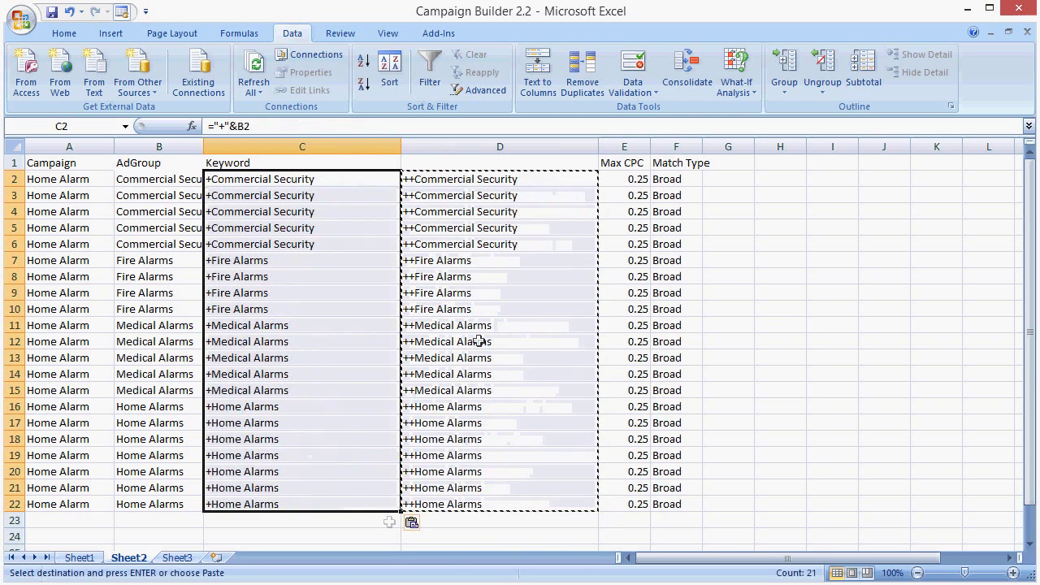
pyautogui.click(411, 523)
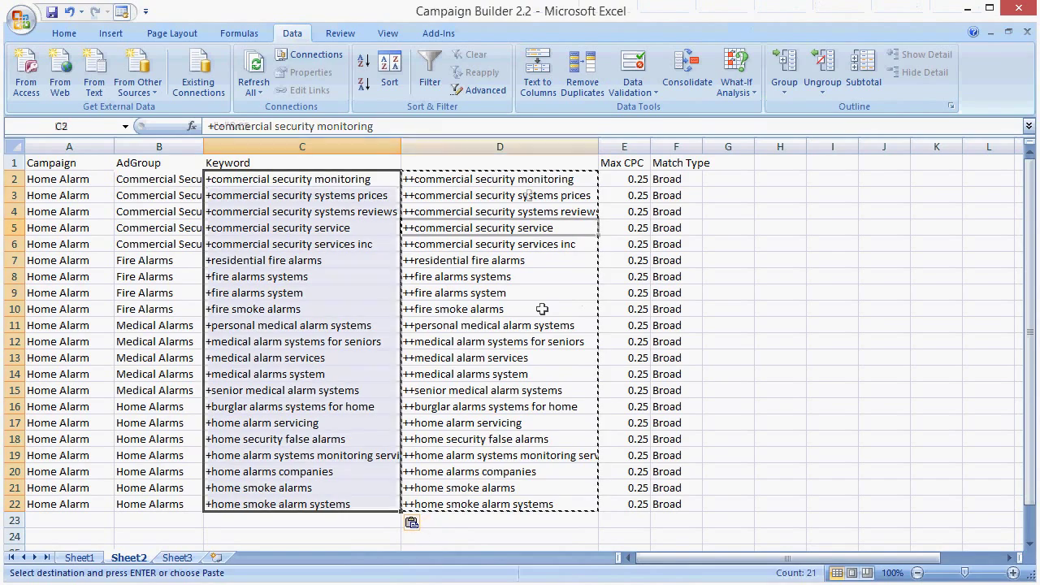
pyautogui.click(501, 147)
pyautogui.rightClick(504, 147)
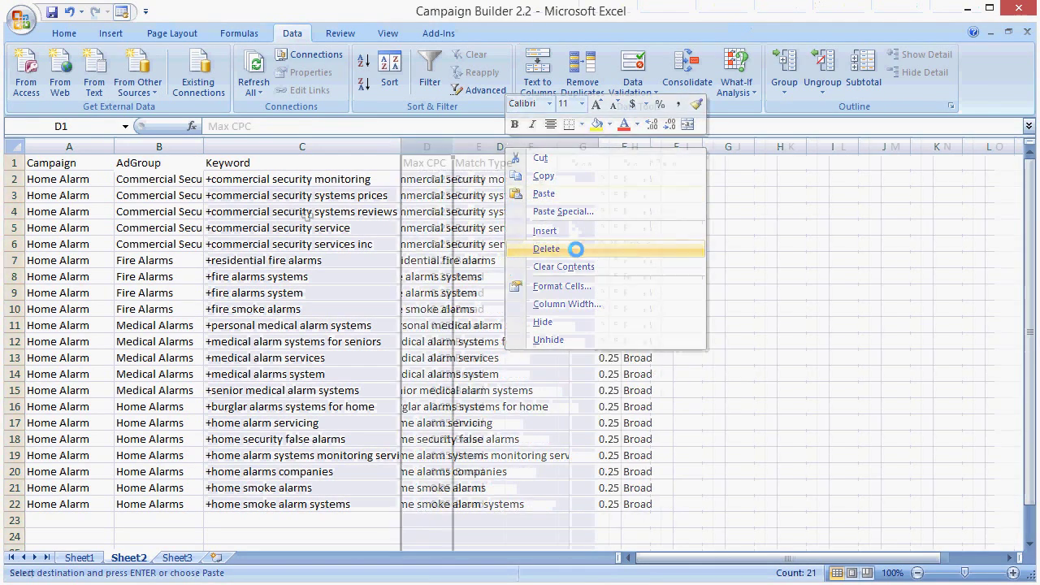
pyautogui.click(582, 250)
# Step: Replace every space in the keywords C2:C22 with a space followed by a plus sign
pyautogui.click(279, 212)
pyautogui.moveTo(276, 178); pyautogui.dragTo(311, 504)
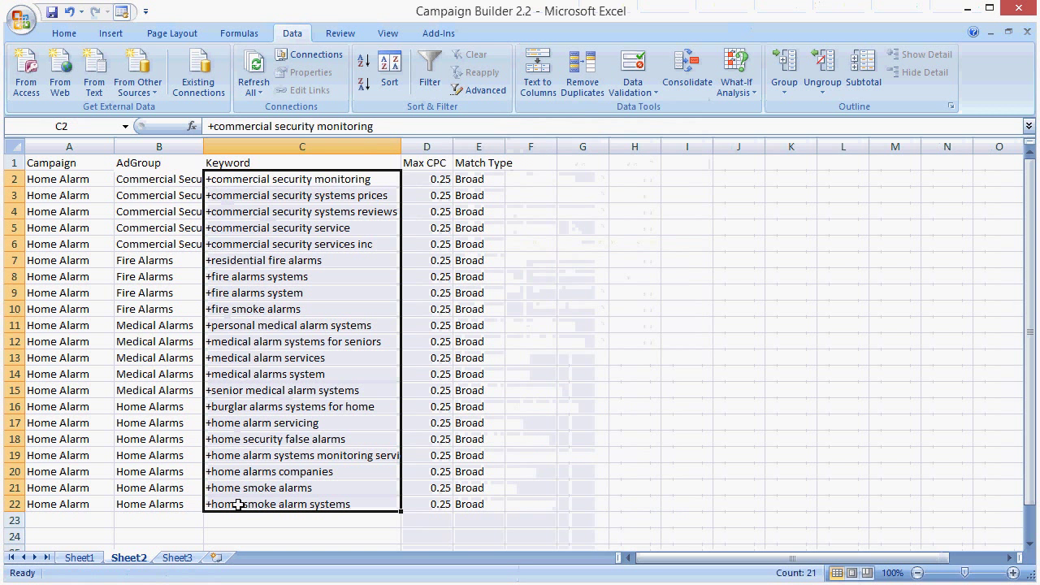
pyautogui.hotkey('ctrl', 'h')
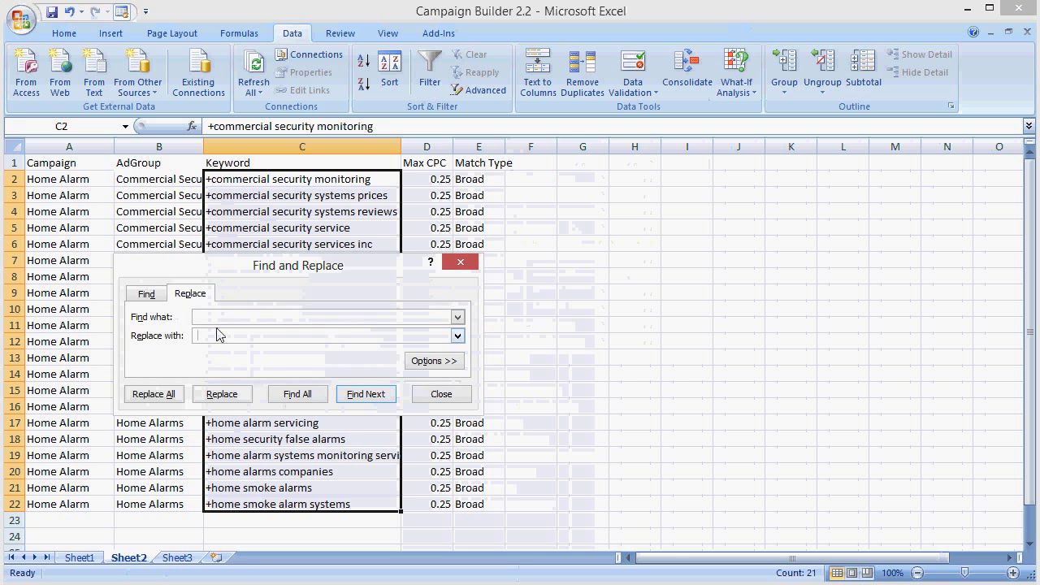
pyautogui.click(153, 393)
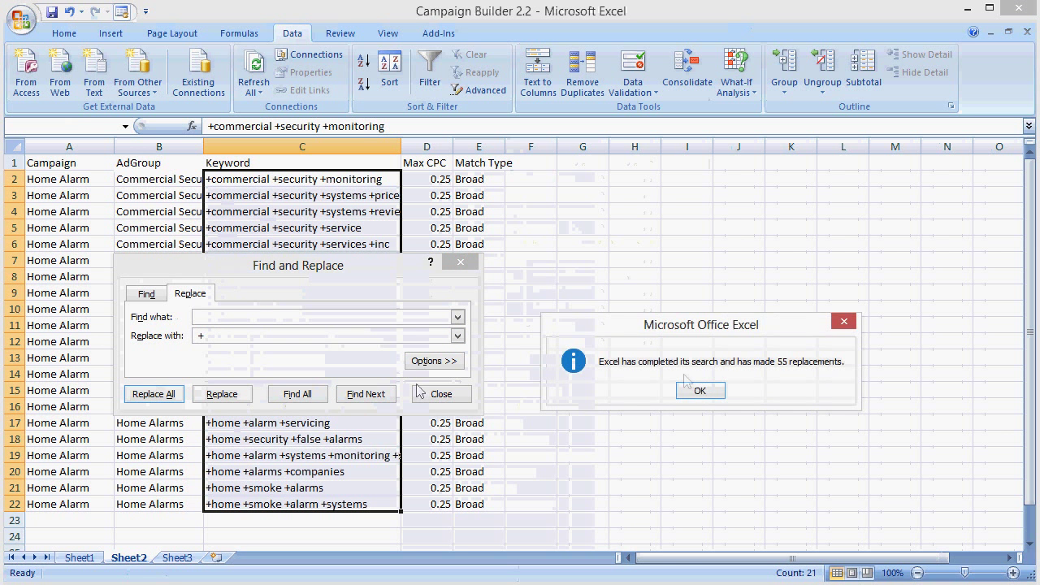
pyautogui.click(690, 388)
pyautogui.click(441, 394)
# Step: Widen the Keyword column slightly to fit the longer plus-prefixed keywords
pyautogui.moveTo(267, 195); pyautogui.dragTo(267, 401)
pyautogui.moveTo(266, 488); pyautogui.dragTo(264, 274)
pyautogui.click(336, 210)
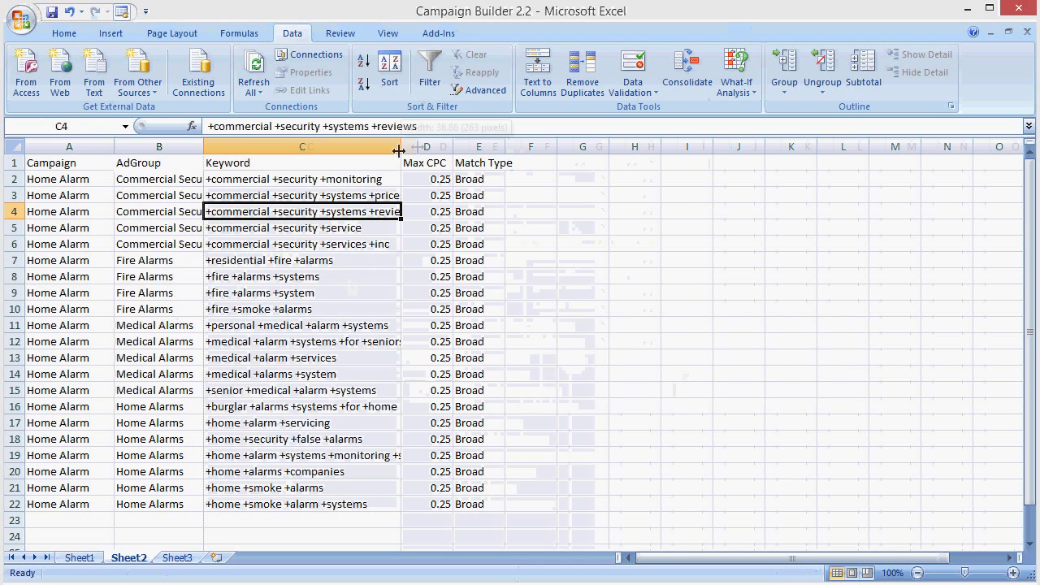
pyautogui.moveTo(400, 147); pyautogui.dragTo(420, 146)
pyautogui.click(373, 221)
# Step: Review the plus-prefixed keywords in column C, comparing the near-duplicate fire alarm entries in rows 8 and 9
pyautogui.moveTo(341, 179); pyautogui.dragTo(328, 487)
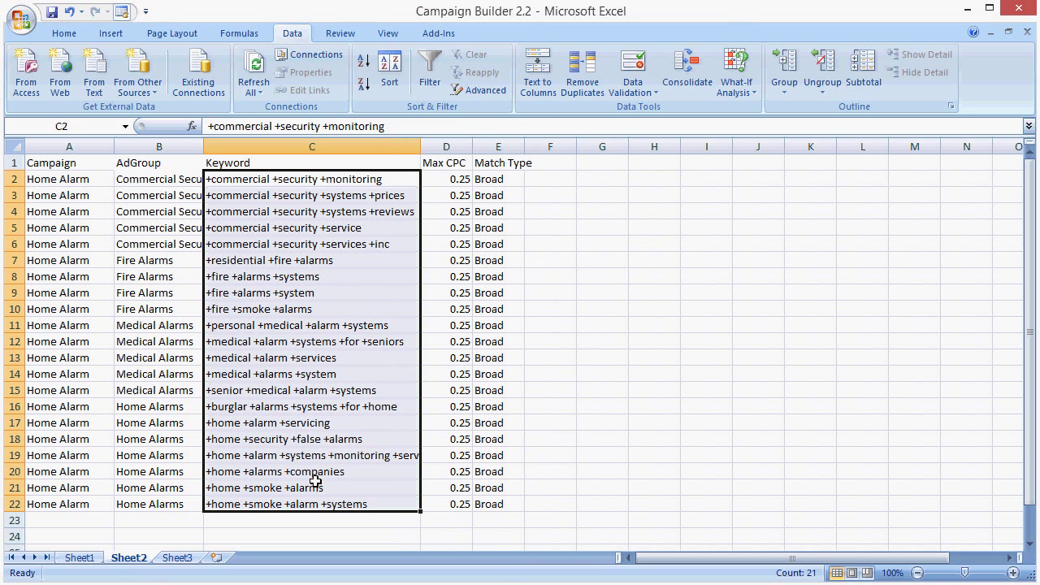
pyautogui.click(335, 282)
pyautogui.click(350, 296)
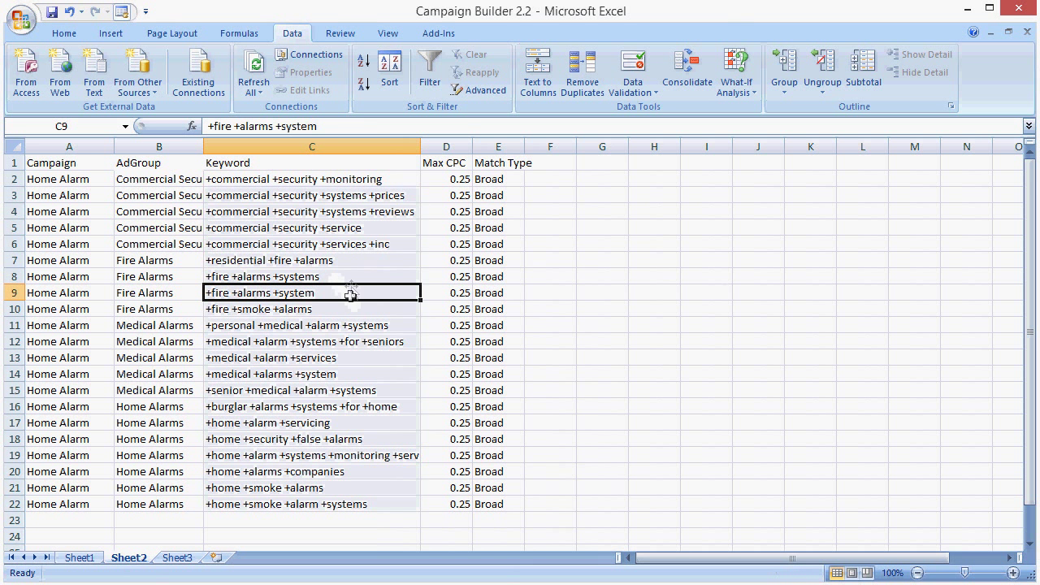
pyautogui.click(347, 227)
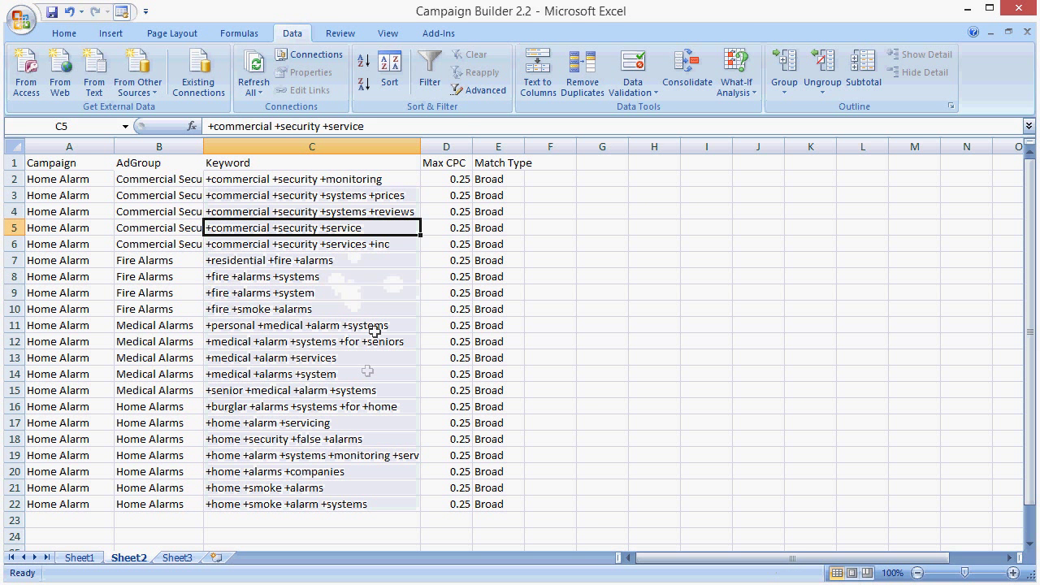
pyautogui.click(323, 277)
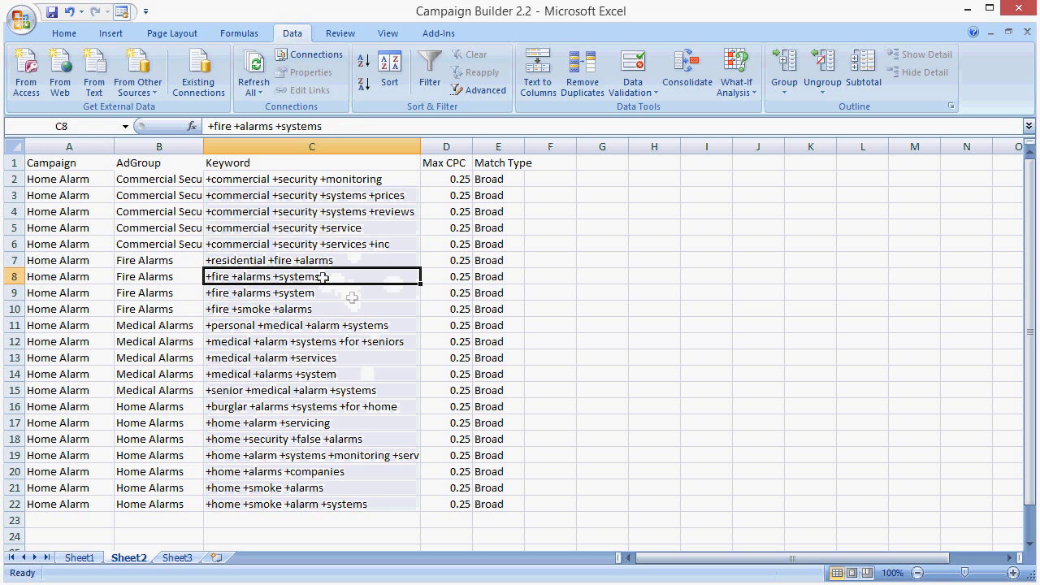
pyautogui.click(341, 296)
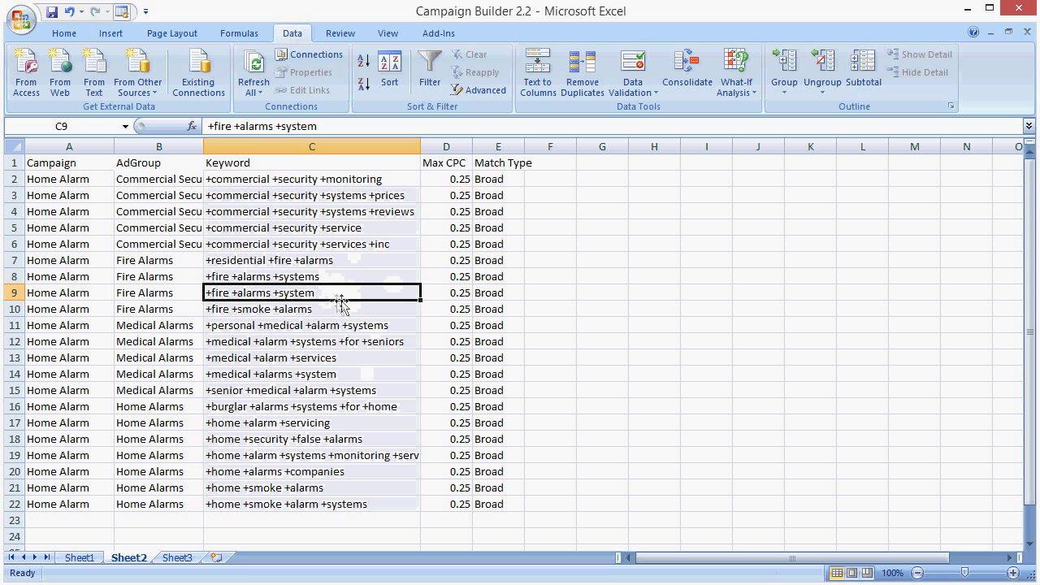
pyautogui.moveTo(332, 273); pyautogui.dragTo(336, 289)
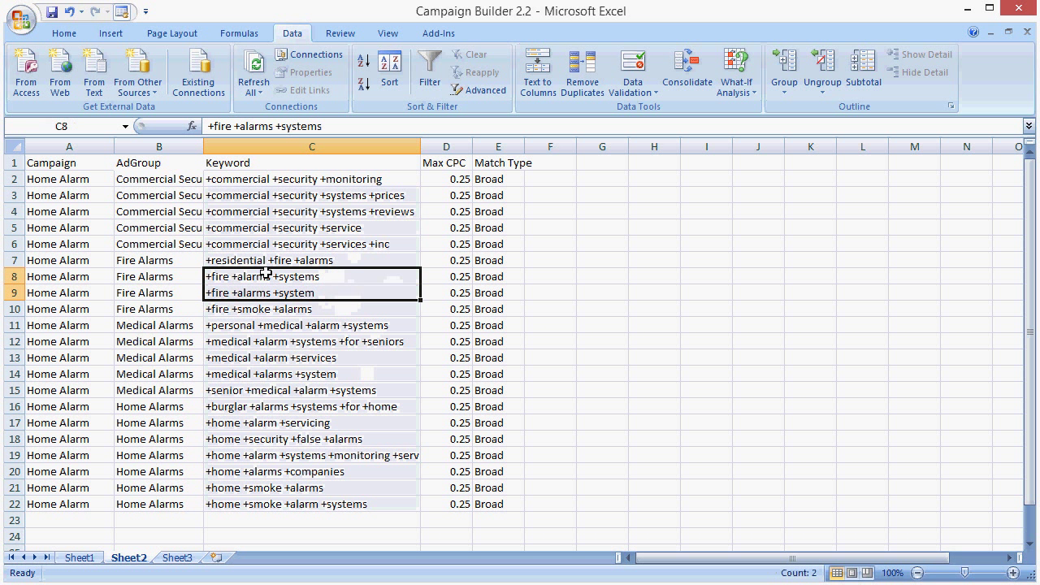
pyautogui.moveTo(57, 276); pyautogui.dragTo(265, 294)
pyautogui.click(360, 275)
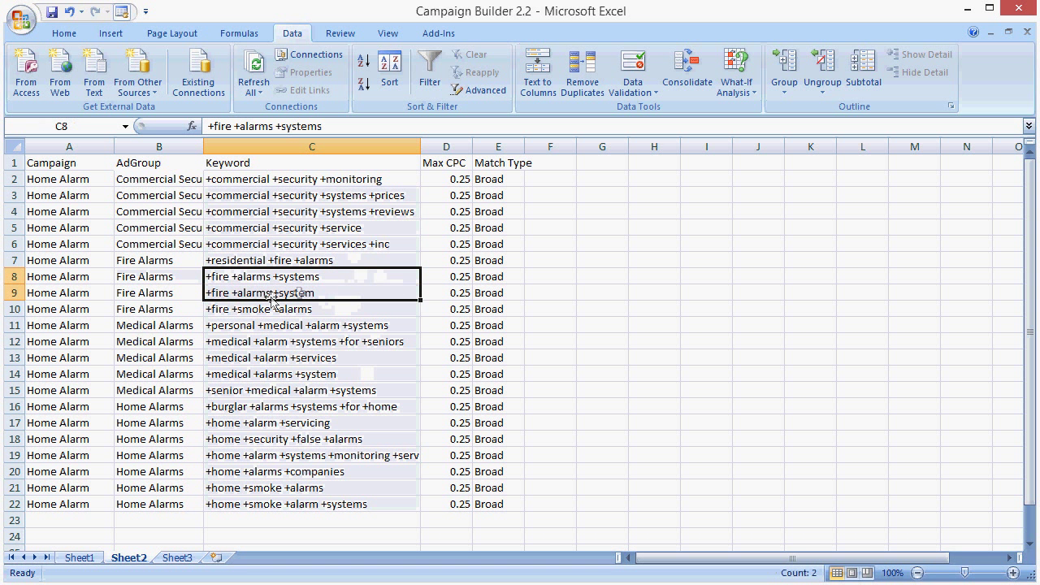
pyautogui.moveTo(297, 180); pyautogui.dragTo(316, 485)
pyautogui.moveTo(279, 294); pyautogui.dragTo(232, 275)
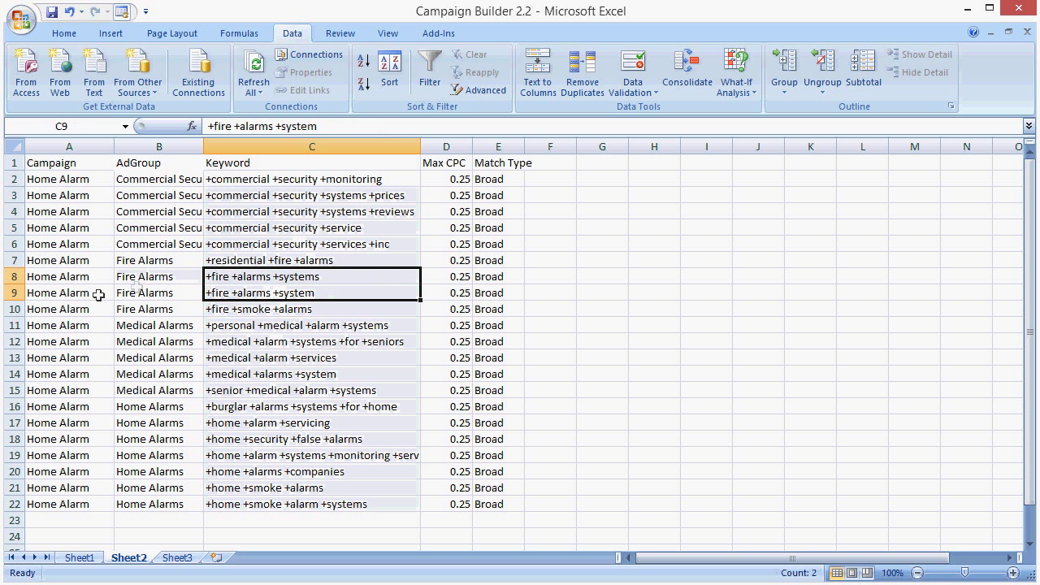
pyautogui.moveTo(137, 287); pyautogui.dragTo(334, 292)
pyautogui.click(303, 289)
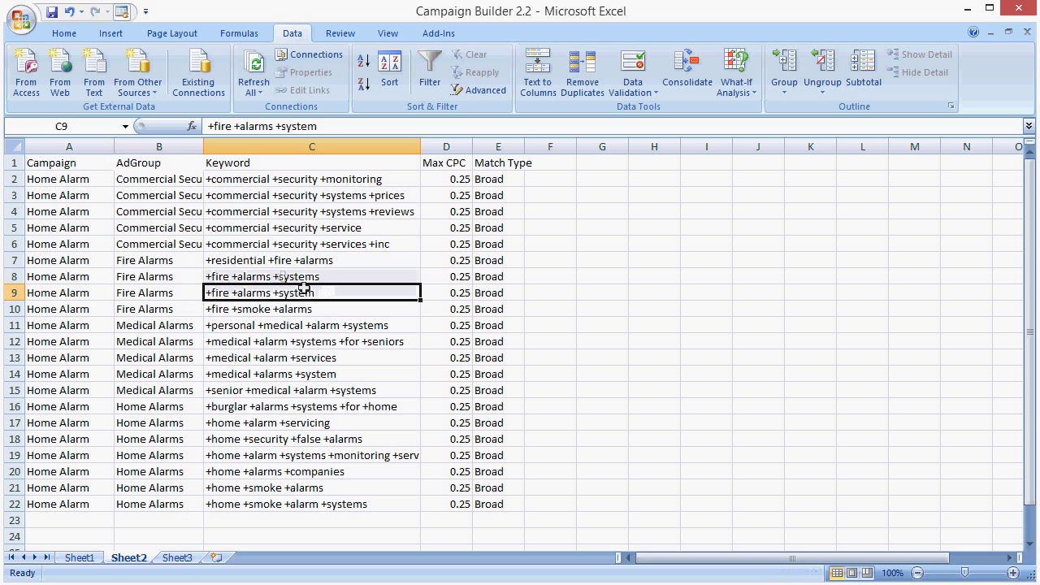
pyautogui.click(290, 274)
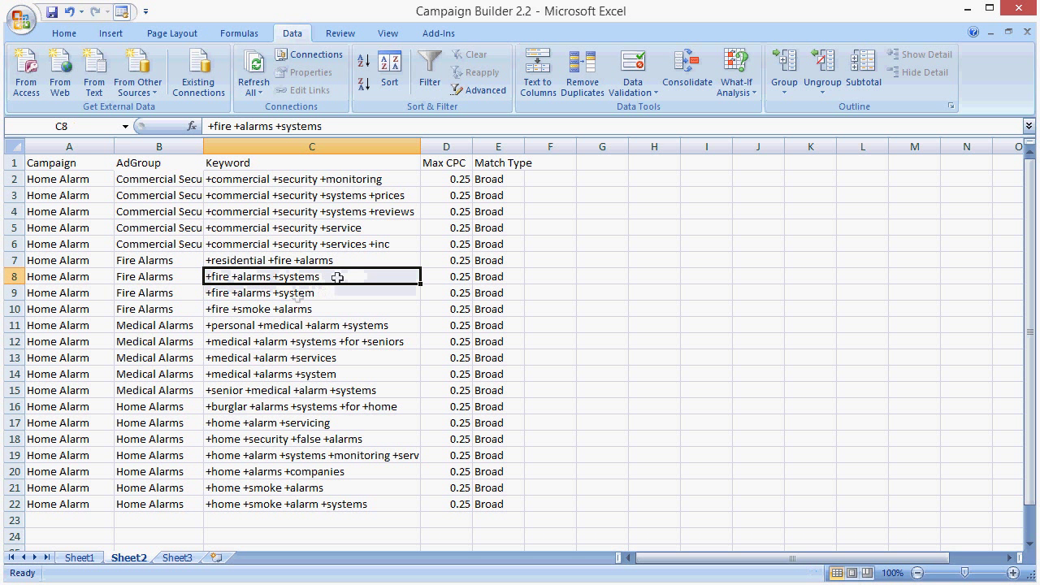
# Step: Fill the whole of column F with yellow as a divider beside the keyword table
pyautogui.click(536, 147)
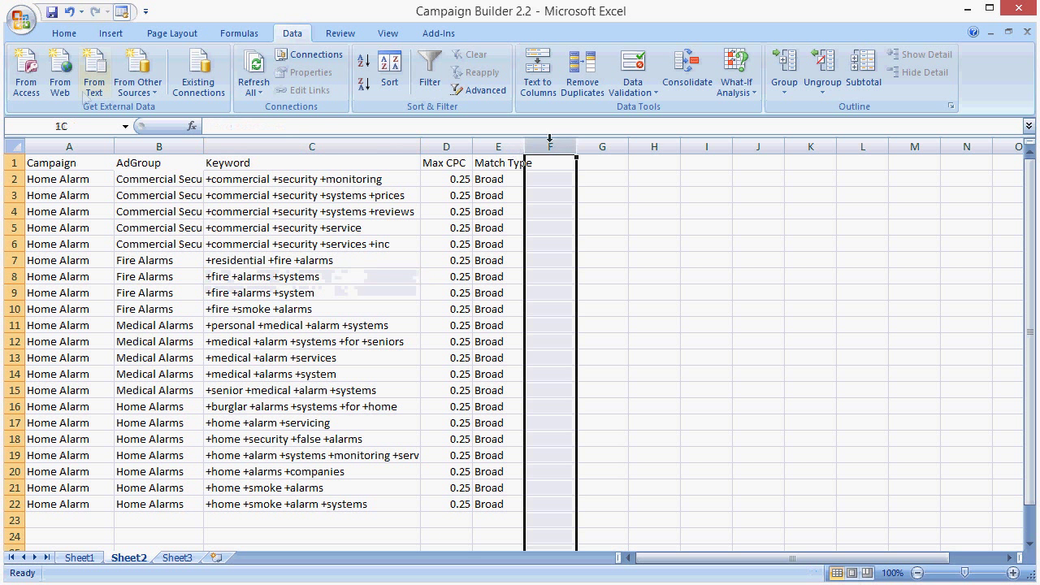
pyautogui.click(64, 32)
pyautogui.click(243, 83)
pyautogui.click(654, 276)
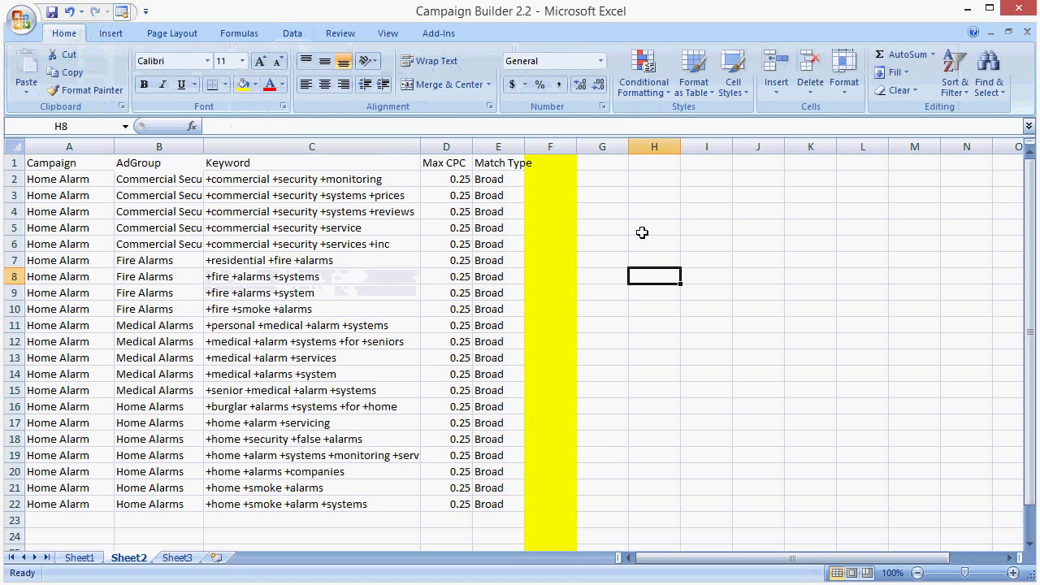
# Step: Copy the Campaign and AdGroup columns A:B into columns G:H, beyond the yellow divider
pyautogui.click(618, 173)
pyautogui.moveTo(149, 146); pyautogui.dragTo(77, 146)
pyautogui.hotkey('ctrl', 'c')
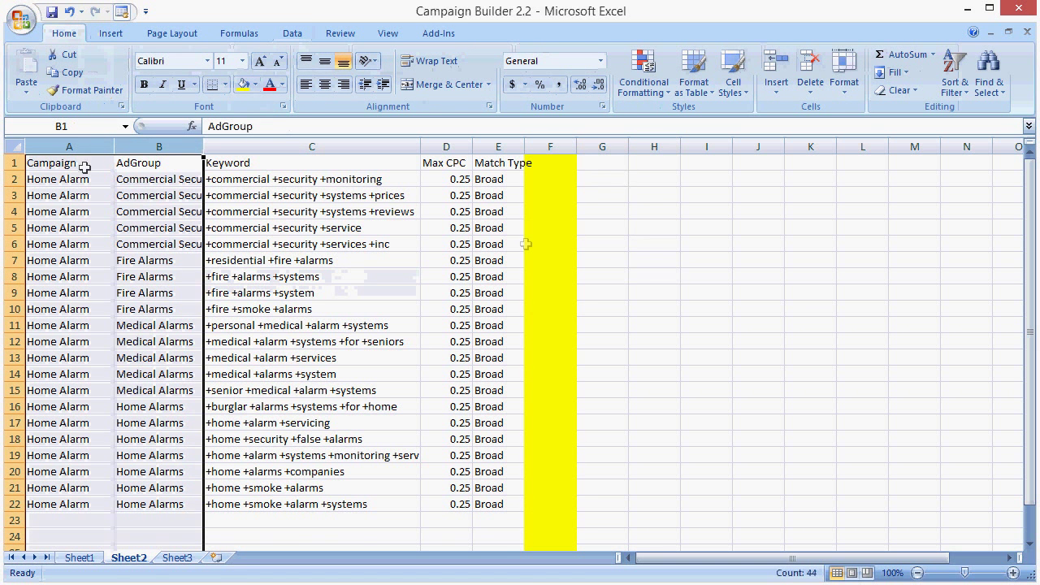
pyautogui.click(602, 147)
pyautogui.hotkey('ctrl', 'v')
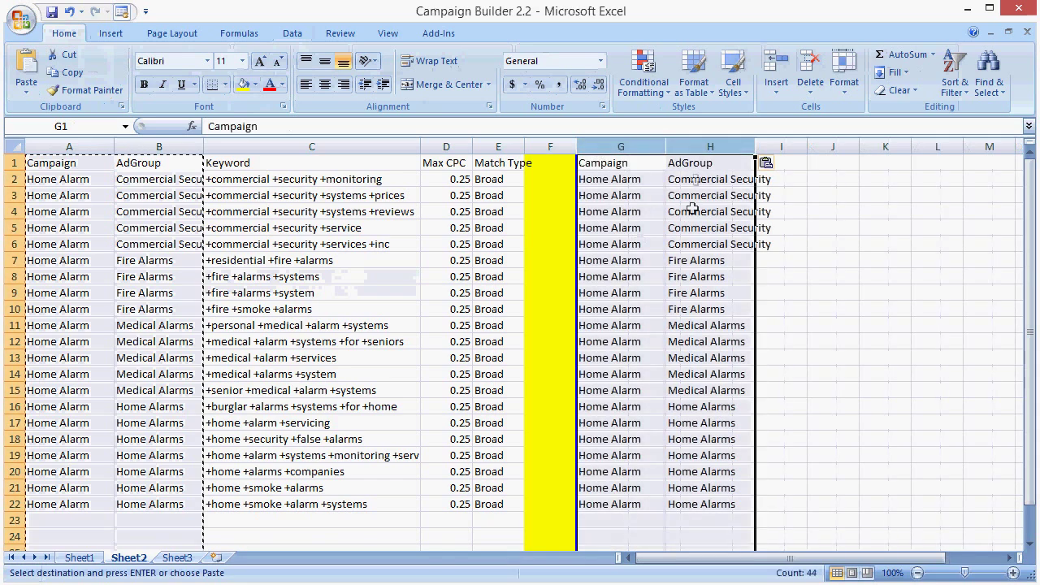
pyautogui.press('Tab')
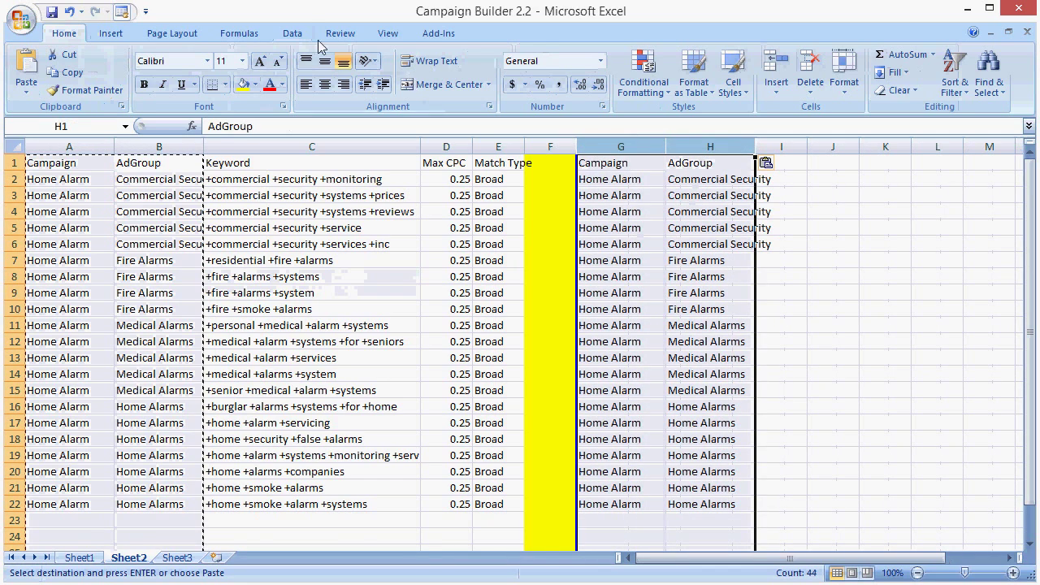
# Step: Remove duplicate rows from the copied Campaign and AdGroup columns, comparing both columns and treating the first row as headers
pyautogui.click(293, 33)
pyautogui.click(581, 73)
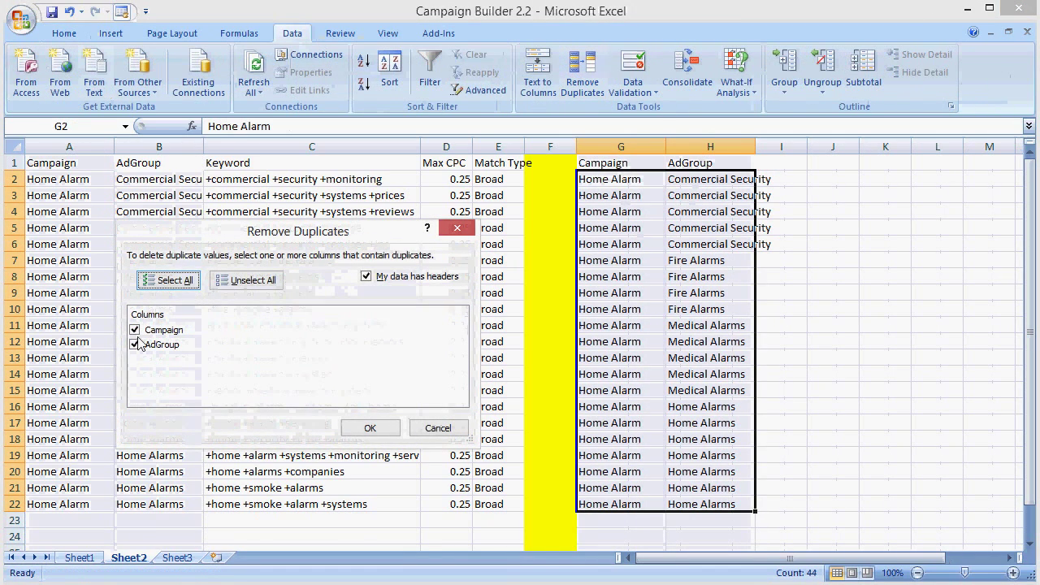
pyautogui.click(370, 427)
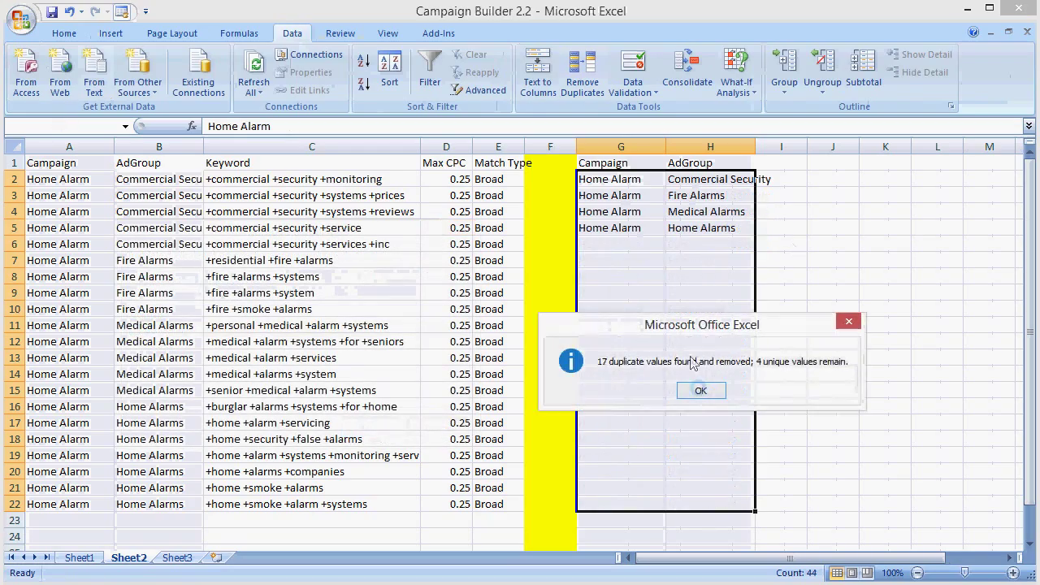
pyautogui.click(700, 390)
# Step: Widen the copied AdGroup column H to fit its names and add the header Headline in I1
pyautogui.click(705, 228)
pyautogui.hscroll(1, 761, 197)
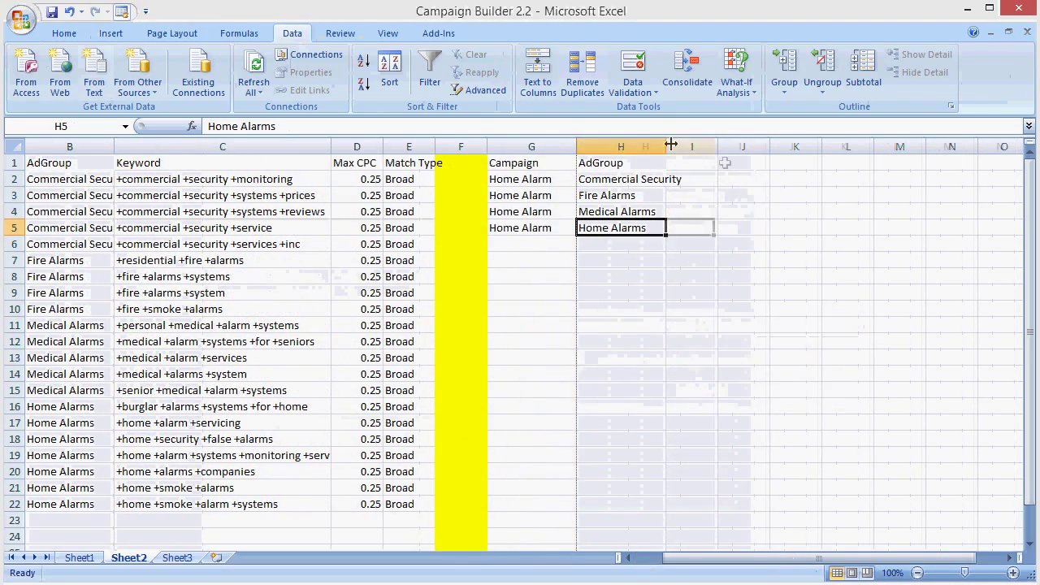
pyautogui.moveTo(670, 144); pyautogui.dragTo(720, 143)
pyautogui.click(739, 163)
pyautogui.write('Head')
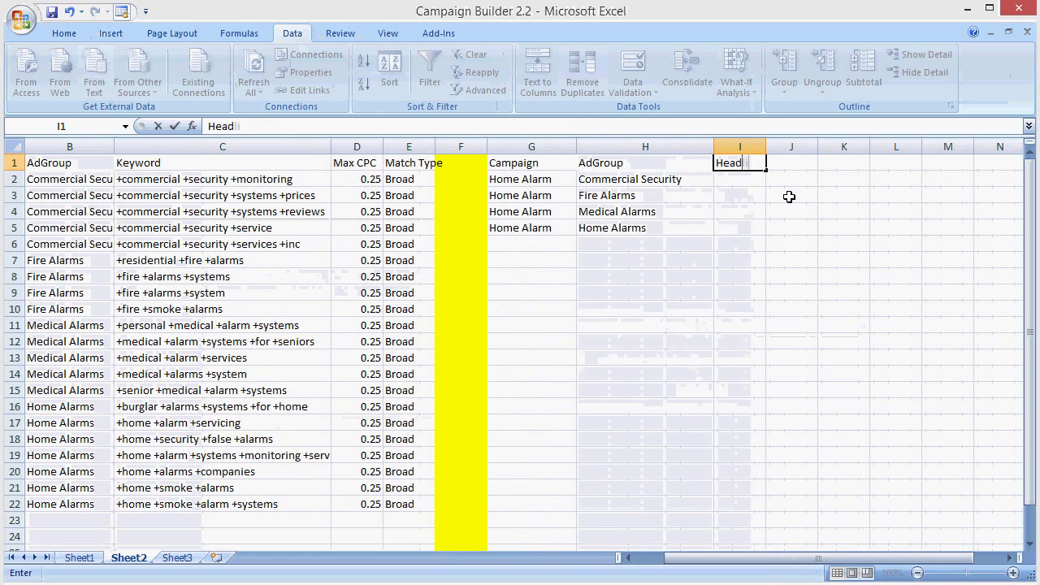
pyautogui.write('line')
pyautogui.press('Tab')
pyautogui.press('Down')
pyautogui.write('le')
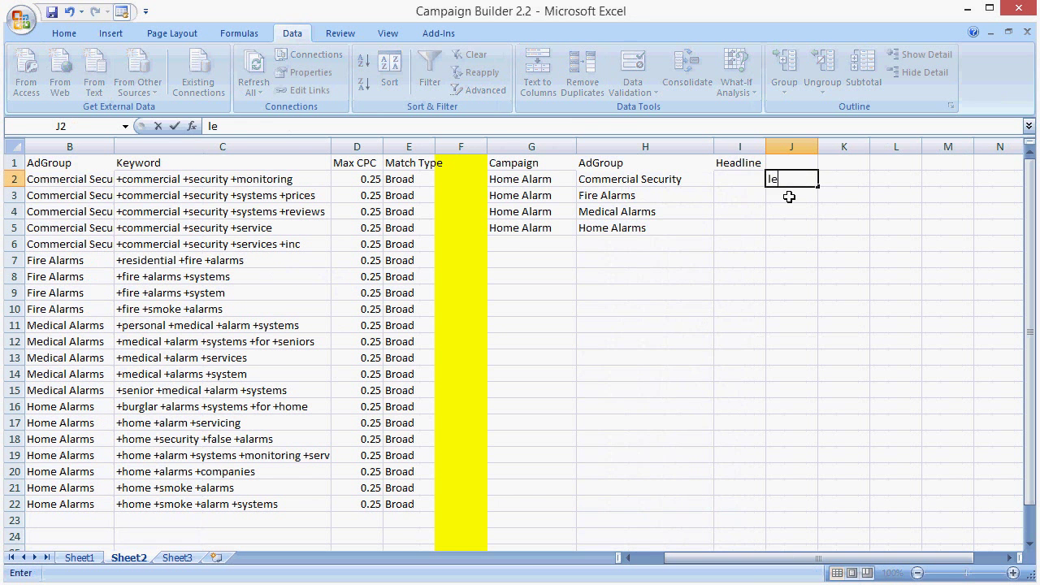
pyautogui.write('n(')
pyautogui.press('Left')
pyautogui.press('Down')
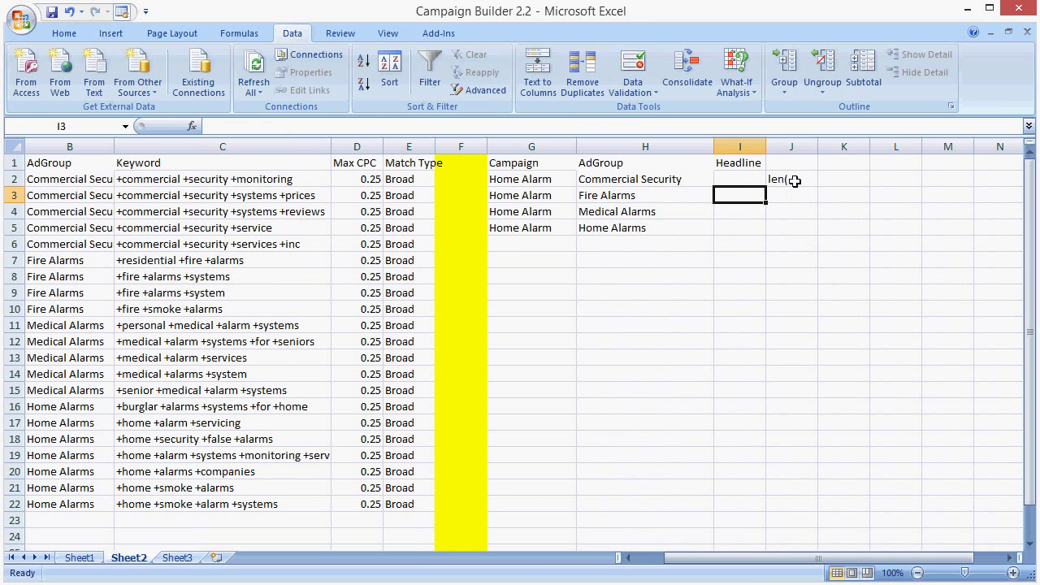
# Step: Enter a LEN formula in J2 that counts the characters of the headline in I2
pyautogui.click(794, 181)
pyautogui.write('=len(')
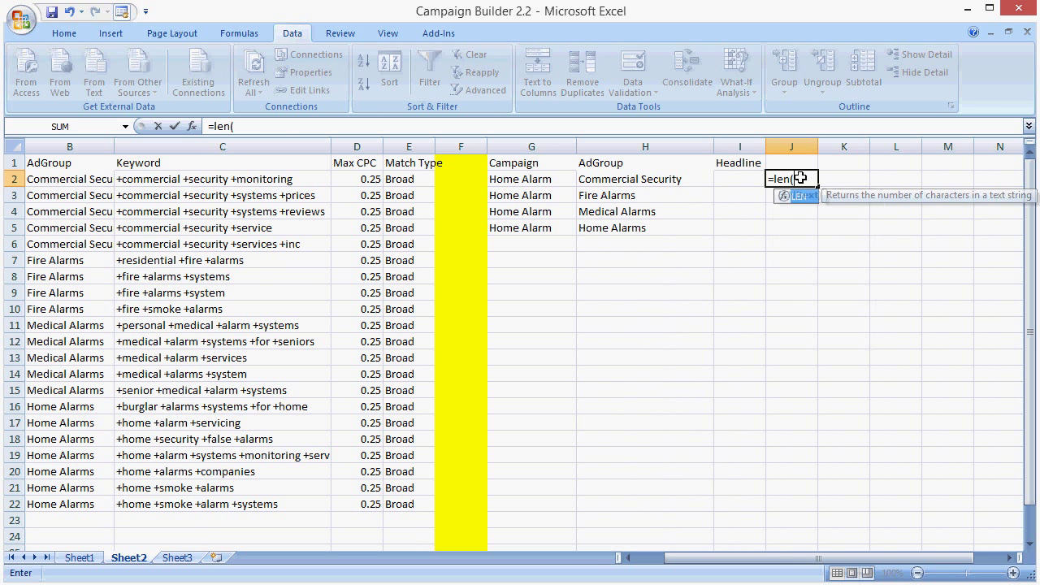
pyautogui.press('Left')
pyautogui.press('Return')
# Step: Fill the LEN formula down to J5 and repeat the Headline and character-count column pair across K1:N5
pyautogui.click(808, 183)
pyautogui.moveTo(820, 187); pyautogui.dragTo(739, 162)
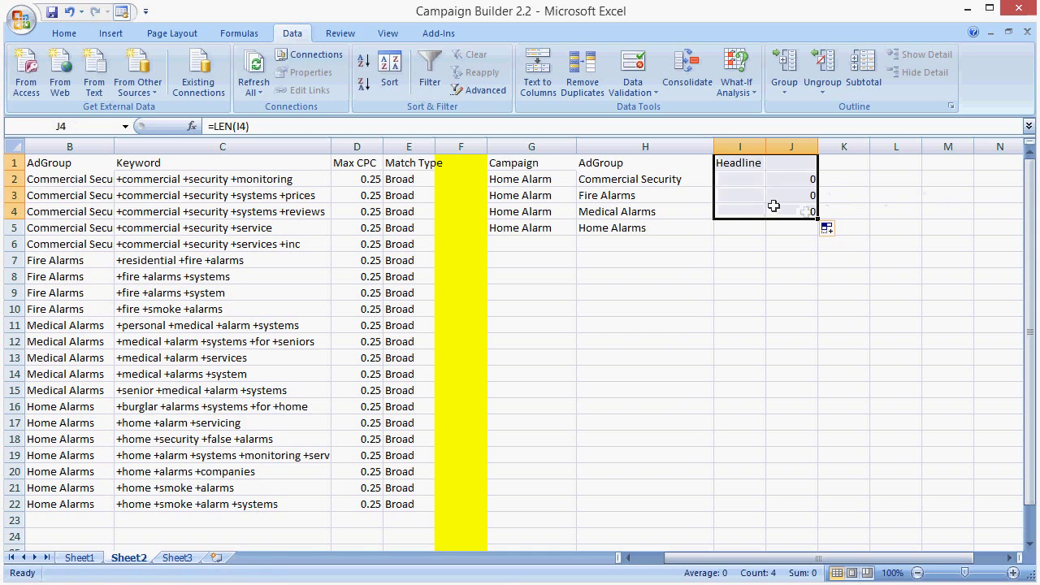
pyautogui.click(774, 205)
pyautogui.moveTo(817, 217); pyautogui.dragTo(1011, 239)
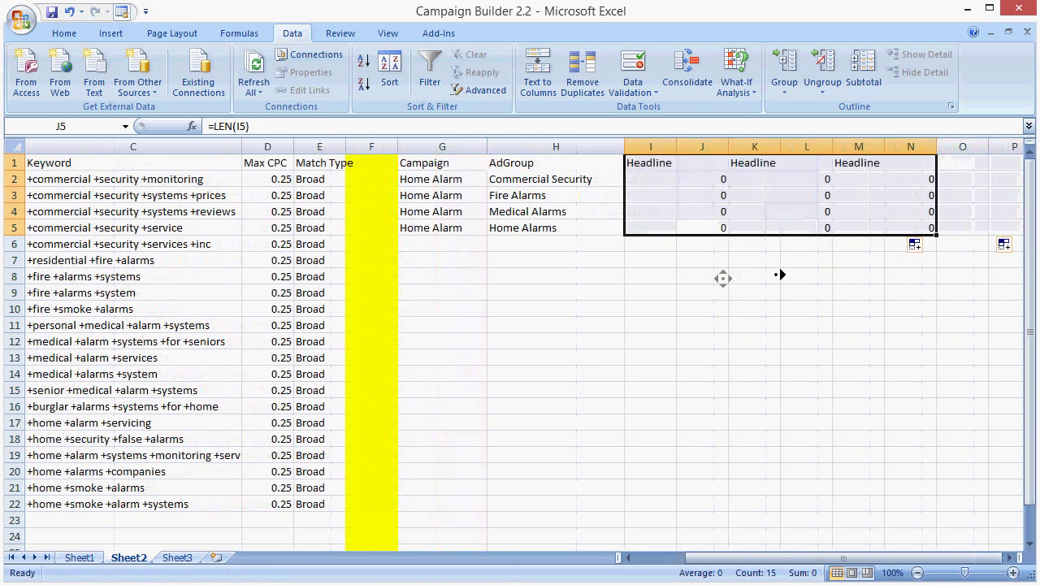
# Step: Rename the repeated headers to Description Line 1 in K1 and Description Line 2 in M1
pyautogui.click(753, 160)
pyautogui.write('Descript')
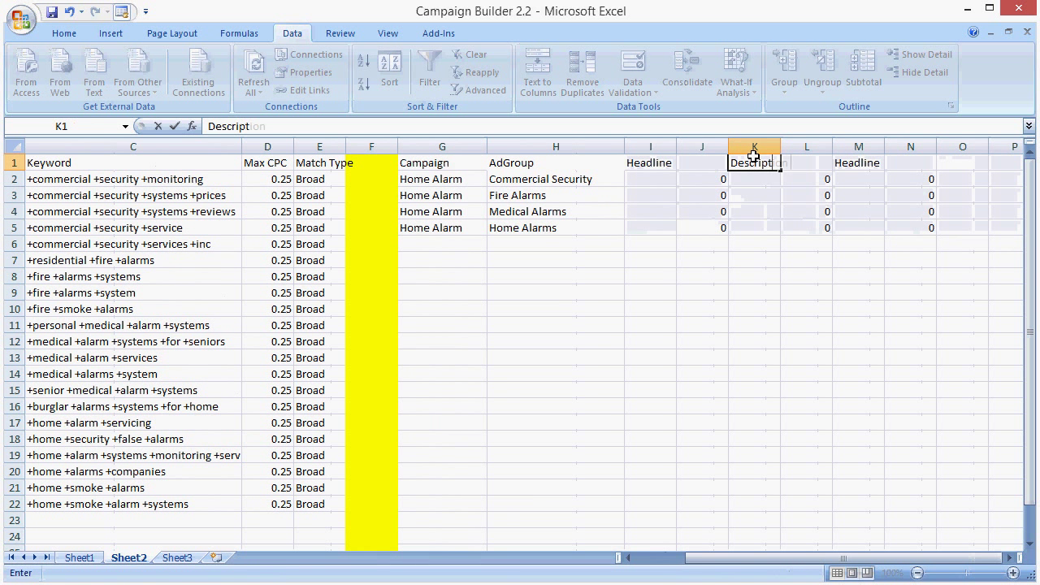
pyautogui.write('ion Line 1')
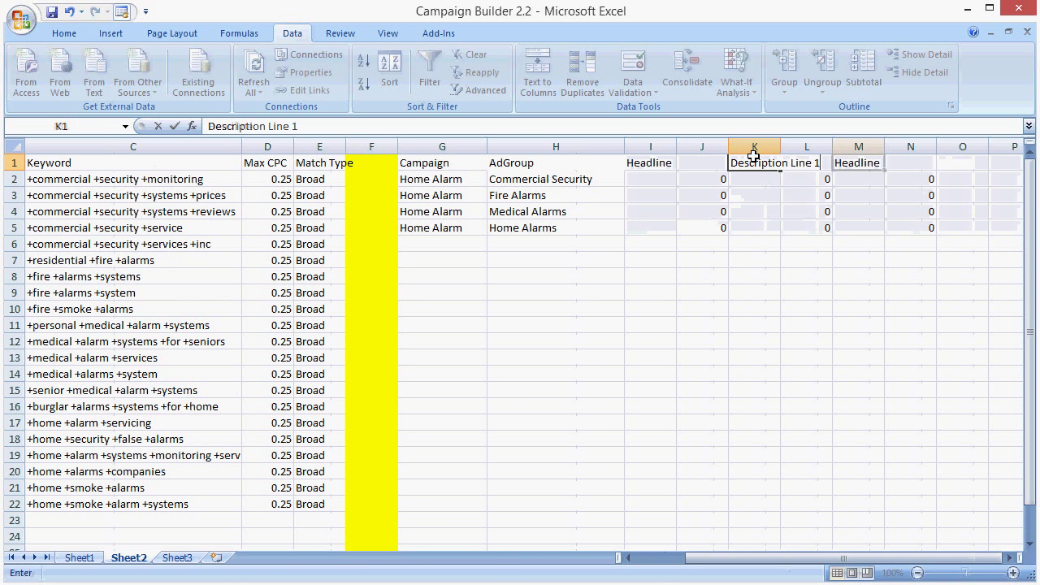
pyautogui.press('Tab')
pyautogui.press('Tab')
pyautogui.write('Descr')
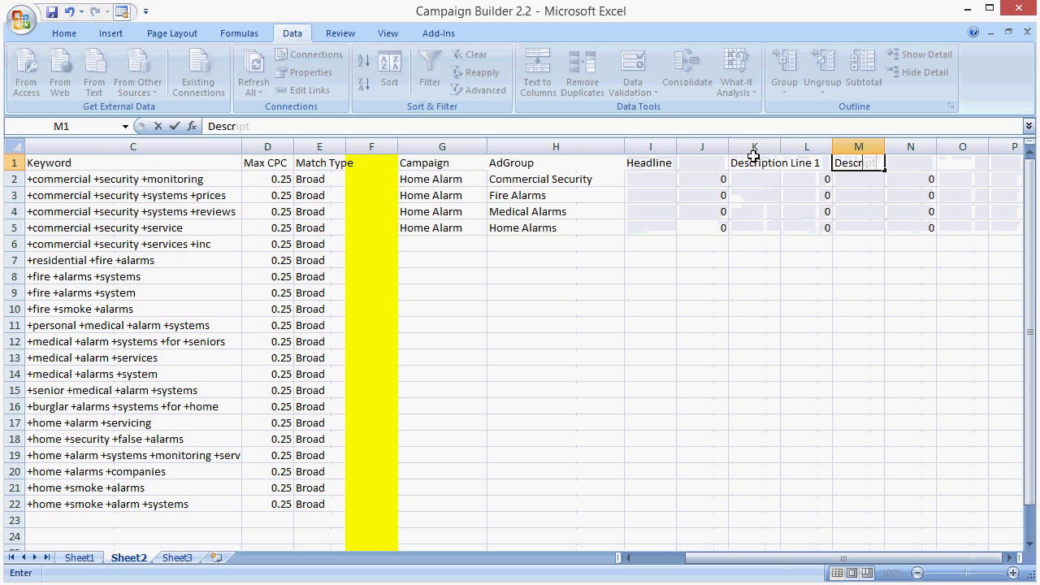
pyautogui.write('iption Line 2')
# Step: Add the headers Display URL in O1 and Destination URL in Q1, and extend the character-count formulas to P2:P5
pyautogui.press('Tab')
pyautogui.press('Tab')
pyautogui.write('dl')
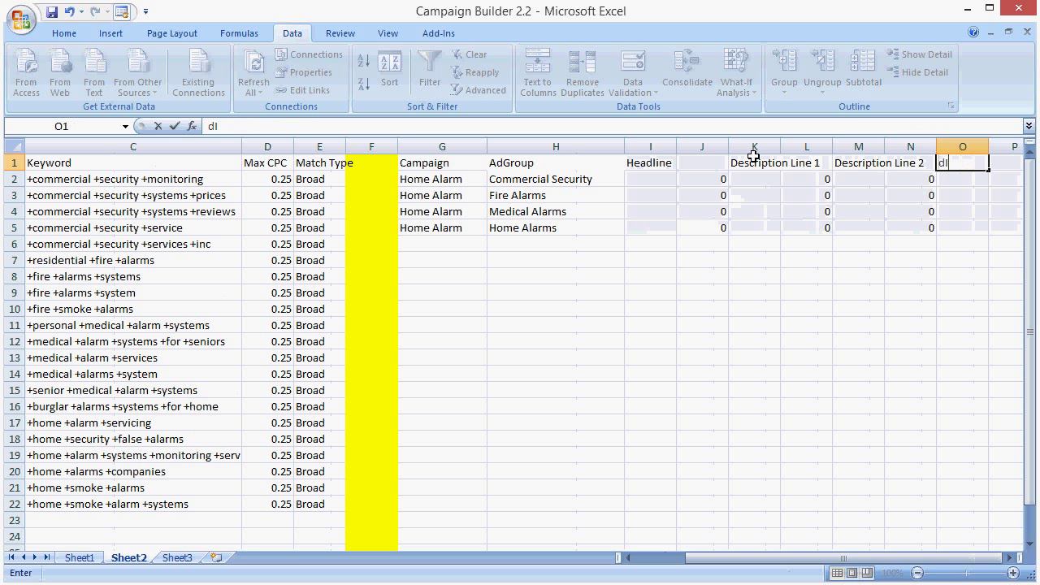
pyautogui.press('Tab')
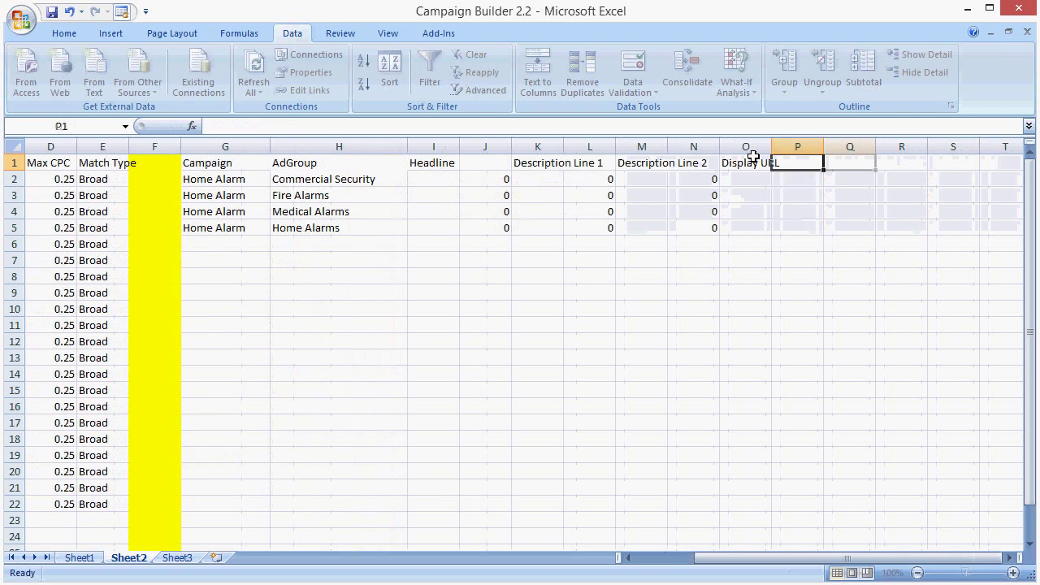
pyautogui.press('Tab')
pyautogui.write('Destina')
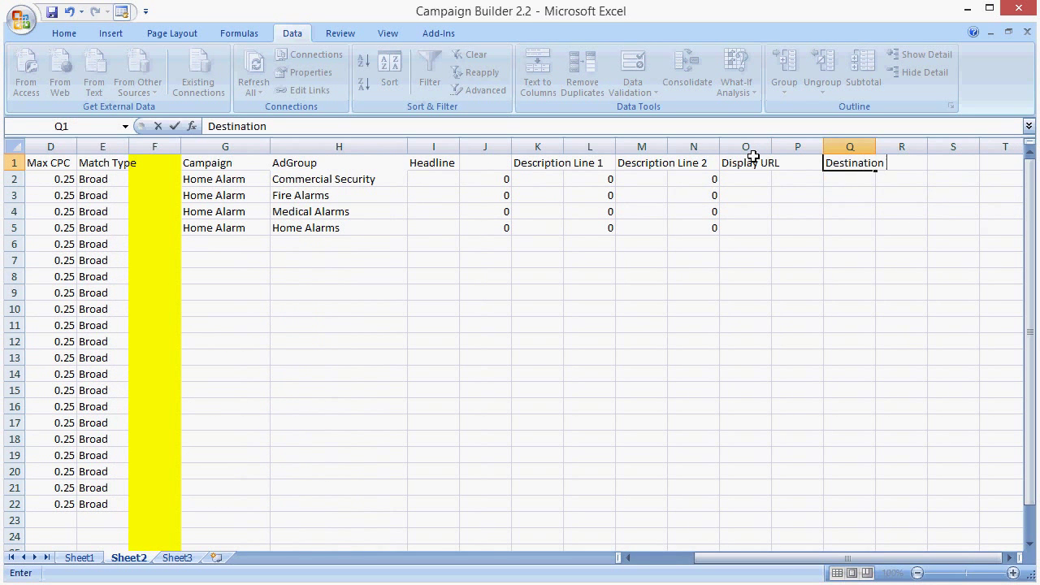
pyautogui.write('tion')
pyautogui.press('Tab')
pyautogui.moveTo(629, 180); pyautogui.dragTo(801, 238)
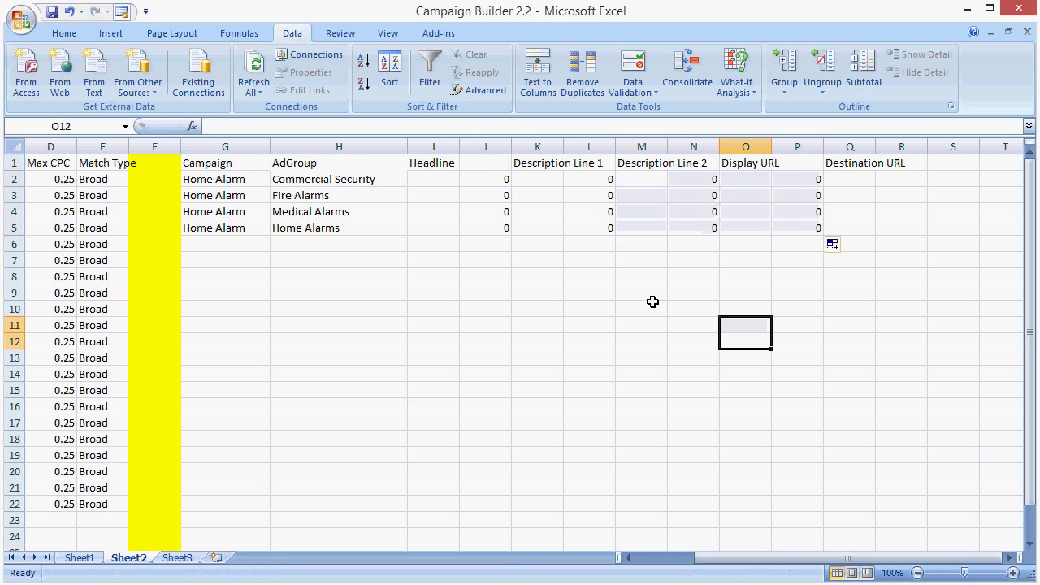
pyautogui.click(427, 166)
# Step: Highlight headline character counts in column J greater than 25 with light red fill and dark red text
pyautogui.click(485, 146)
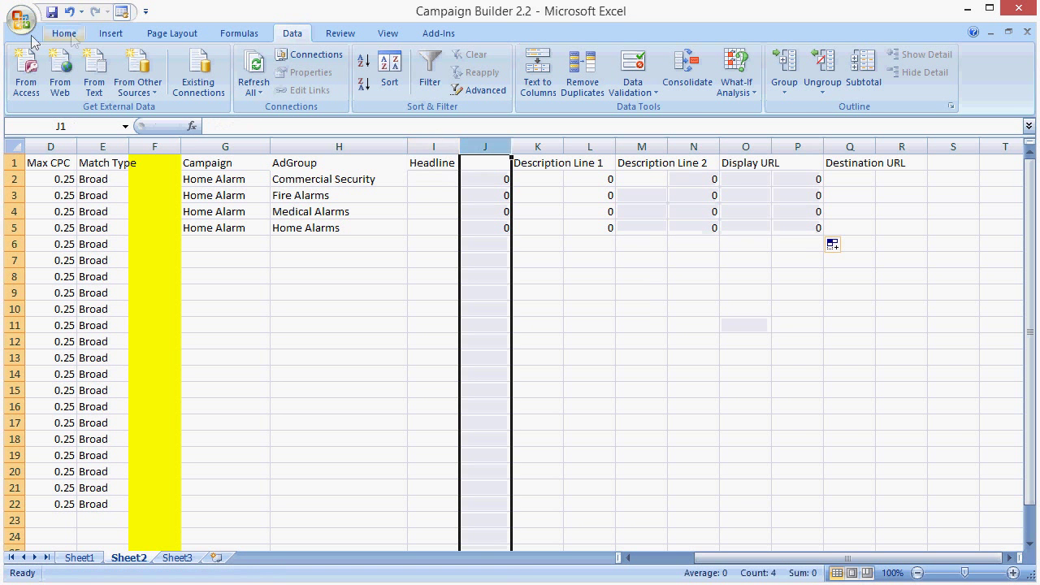
pyautogui.click(64, 33)
pyautogui.click(643, 77)
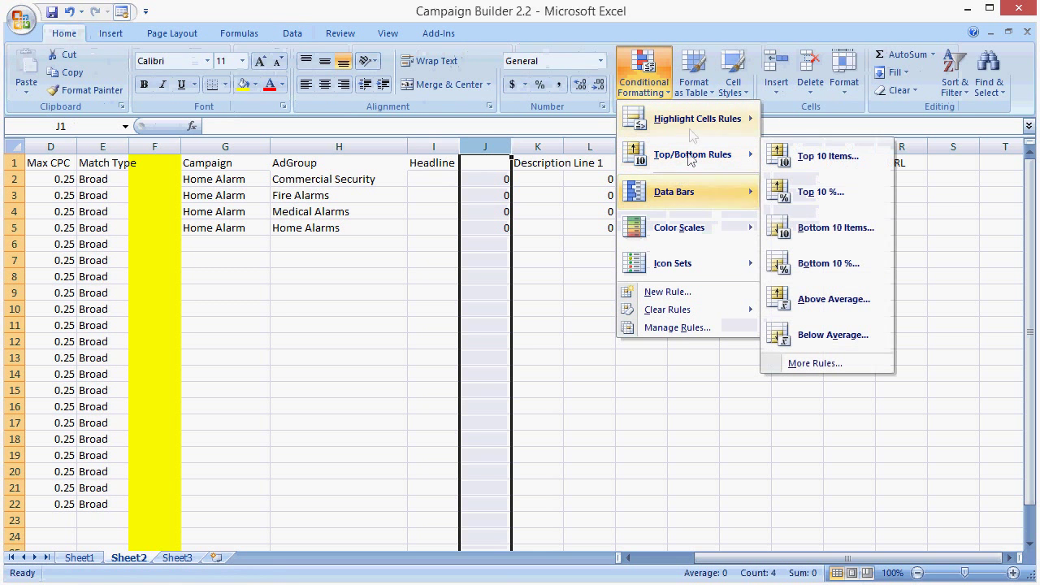
pyautogui.moveTo(692, 136)
pyautogui.click(827, 122)
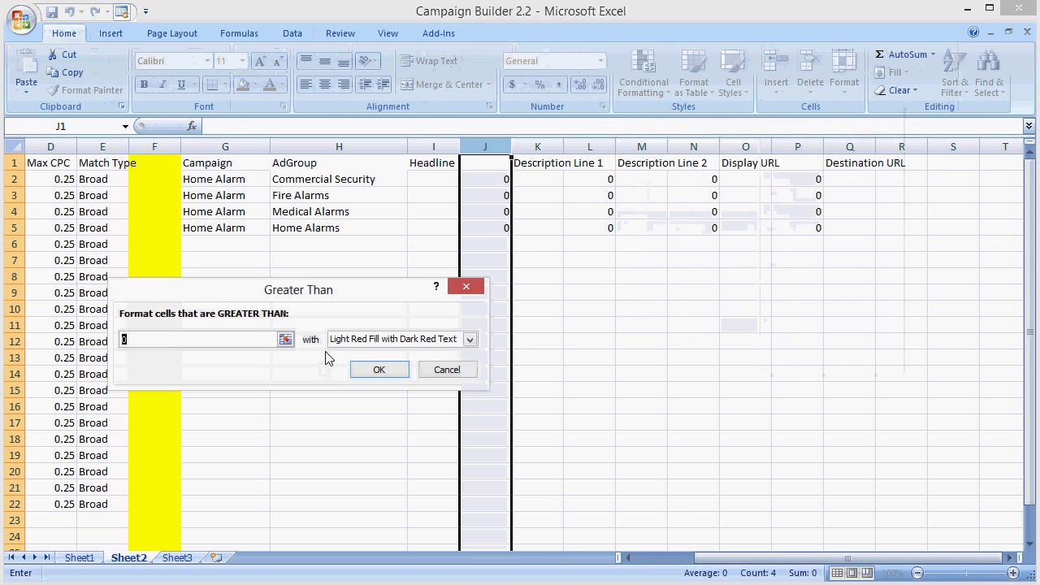
pyautogui.write('25')
pyautogui.press('Return')
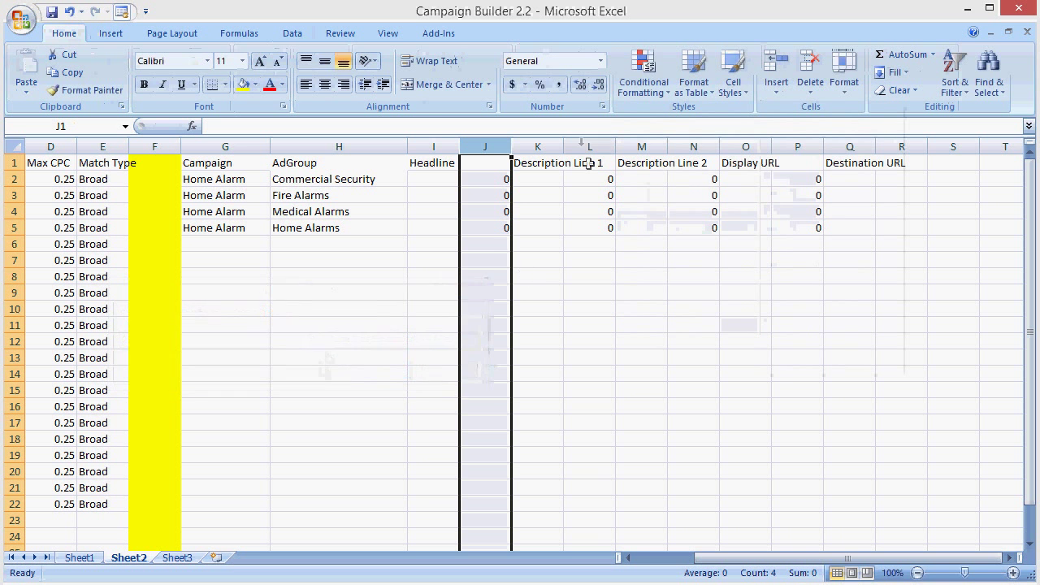
# Step: Highlight character counts in columns L, N and P greater than 30 with light red fill and dark red text
pyautogui.click(590, 146)
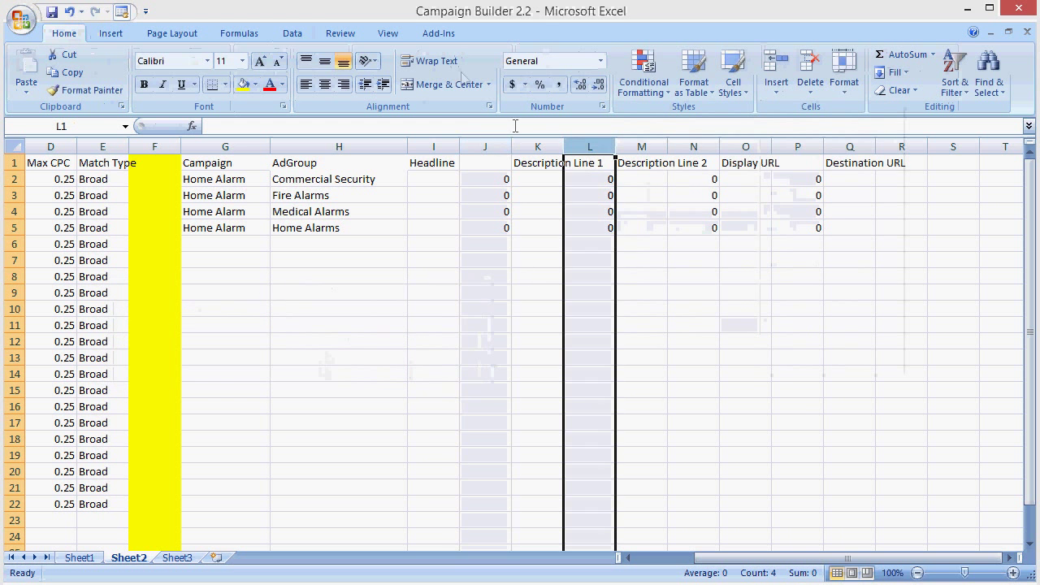
pyautogui.keyDown('ctrl'); pyautogui.click(693, 146); pyautogui.keyUp('ctrl')
pyautogui.keyDown('ctrl'); pyautogui.click(797, 146); pyautogui.keyUp('ctrl')
pyautogui.click(643, 75)
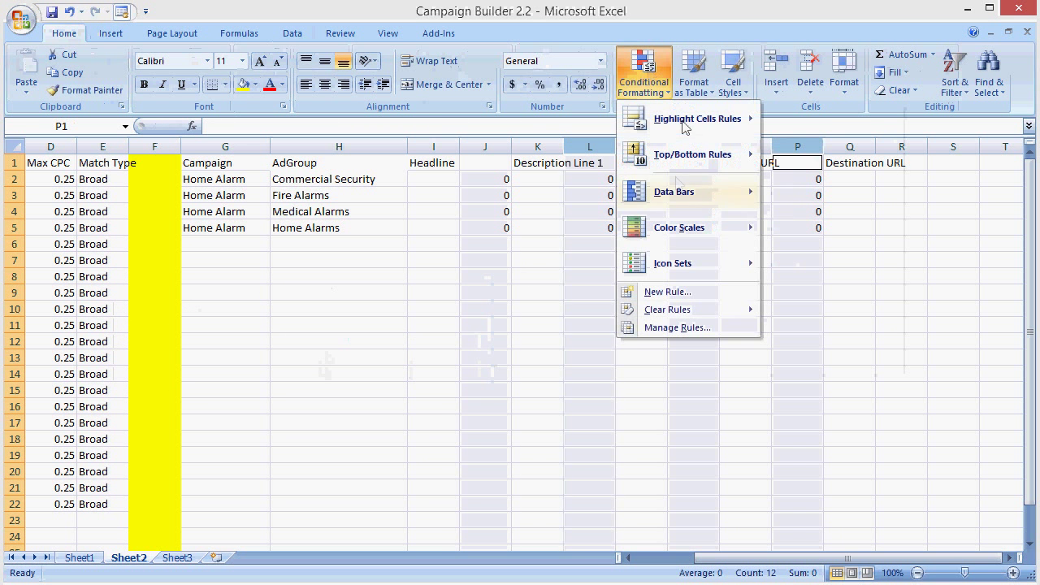
pyautogui.moveTo(686, 210)
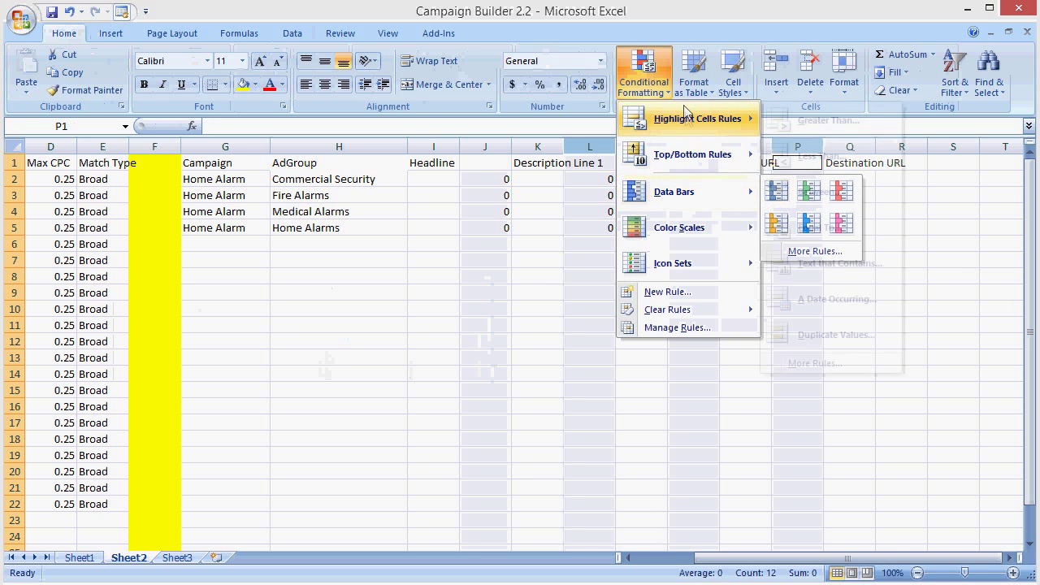
pyautogui.moveTo(697, 118)
pyautogui.click(824, 120)
pyautogui.write('3')
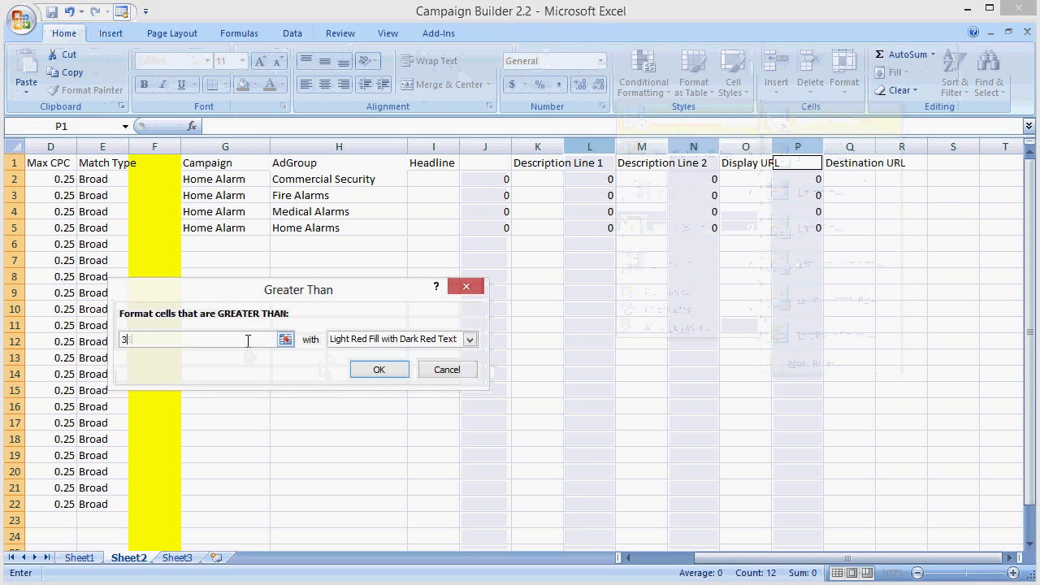
pyautogui.write('0')
pyautogui.press('Return')
# Step: Widen the Headline column to make room for ad text and select the headline cell of the Commercial Security row
pyautogui.click(441, 179)
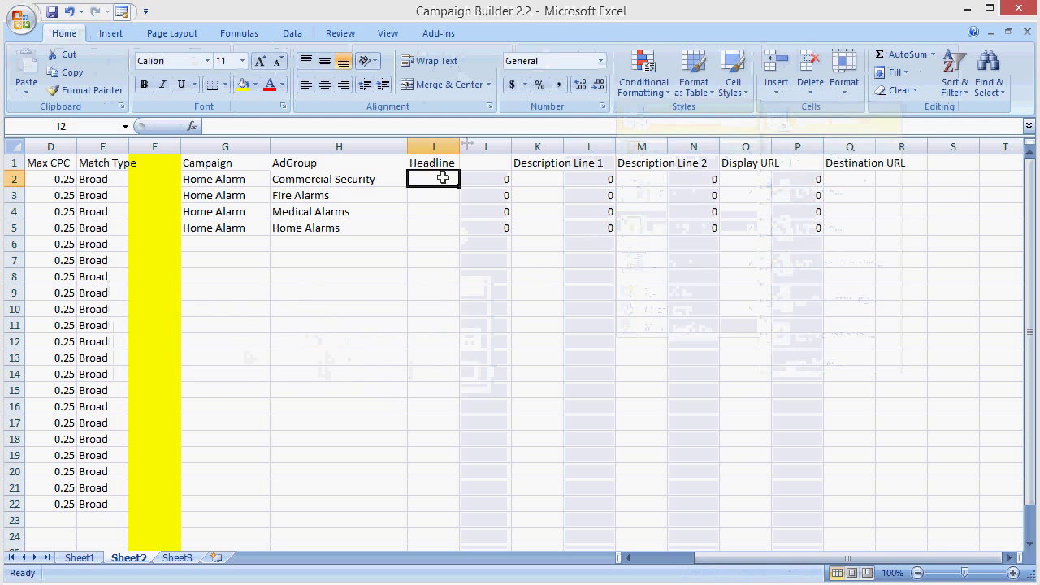
pyautogui.moveTo(459, 146); pyautogui.dragTo(571, 148)
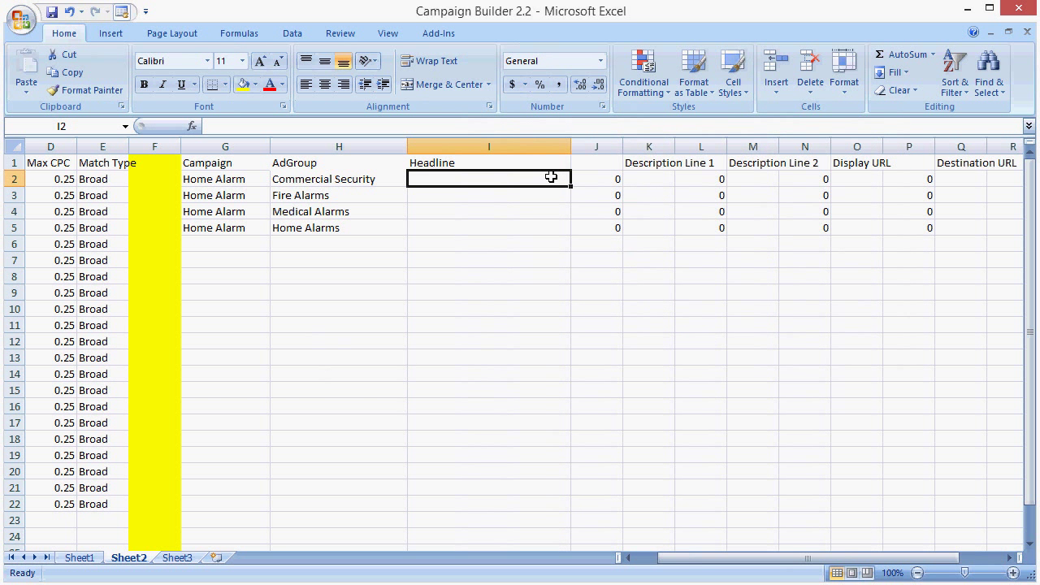
pyautogui.click(332, 179)
pyautogui.hotkey('ctrl', 'c')
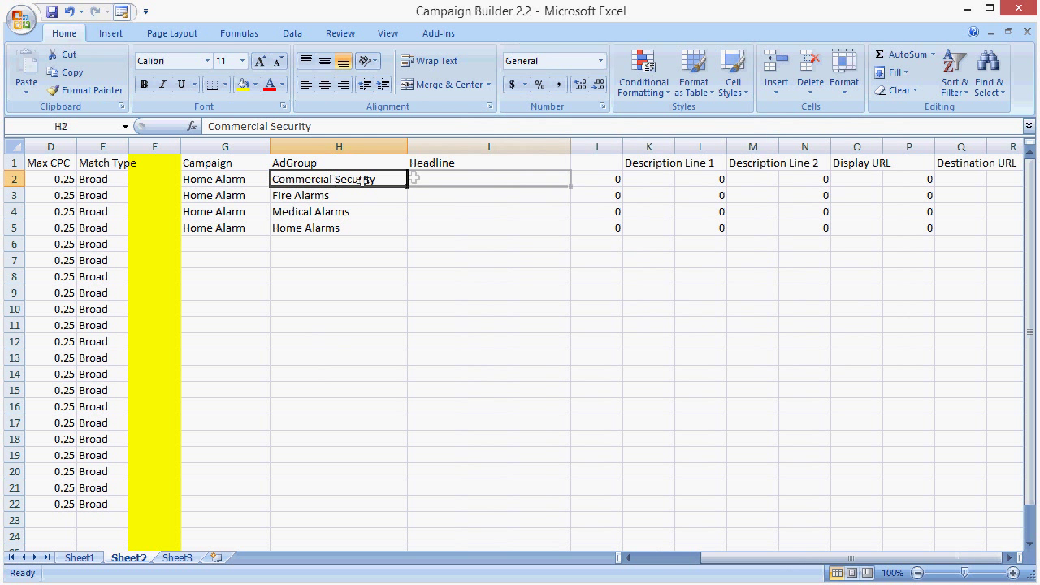
pyautogui.press('Right')
pyautogui.click(331, 178)
pyautogui.click(424, 181)
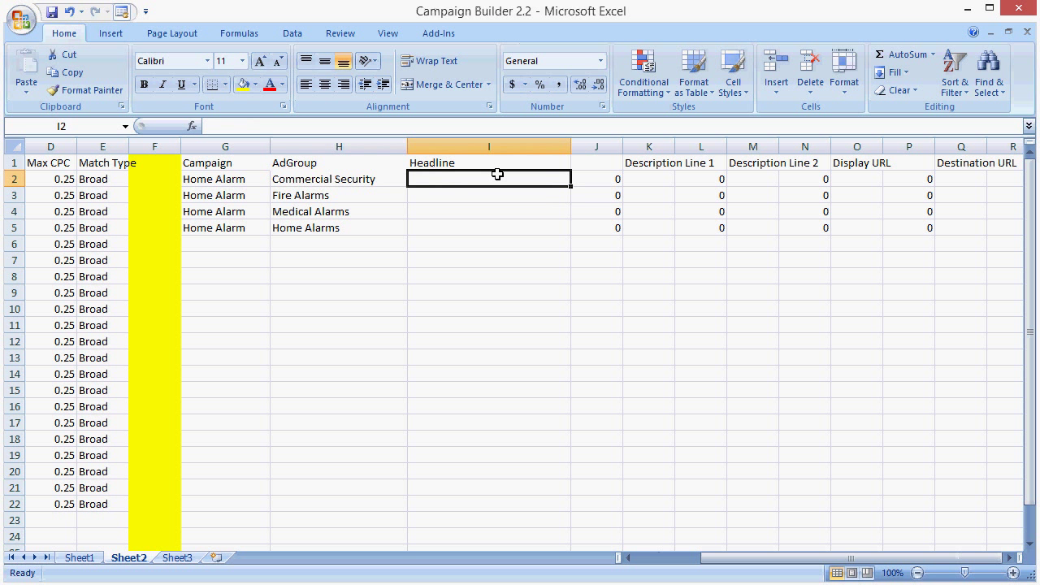
# Step: Enter "Need Commercial Security?" as the headline for the Commercial Security ad group in I2
pyautogui.write('Need Comme')
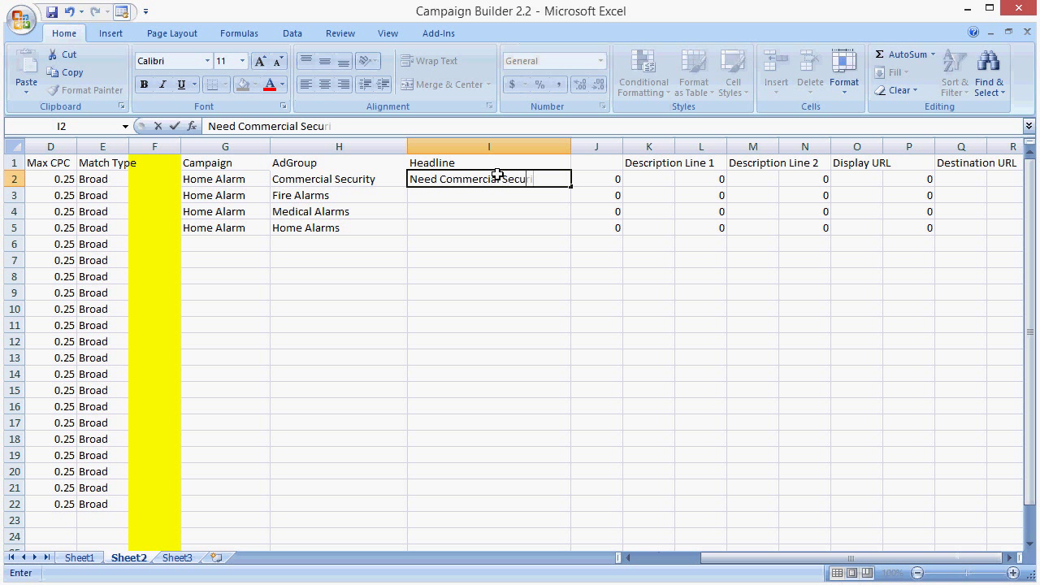
pyautogui.write('rcial Security?')
pyautogui.press('Return')
# Step: Test the headline length highlighting by adding an extra question mark to the Commercial Security headline and removing it again
pyautogui.click(549, 172)
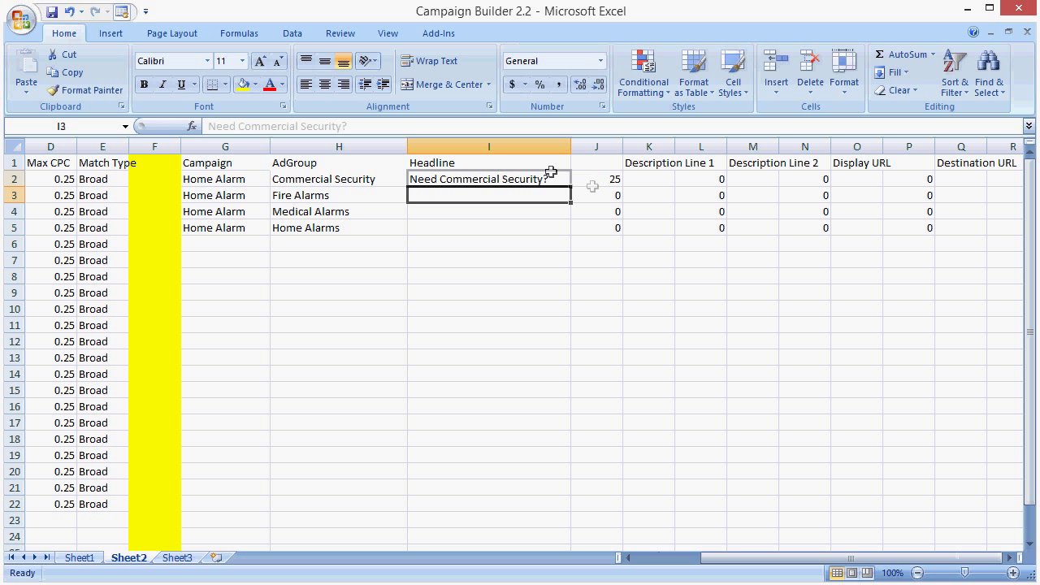
pyautogui.click(386, 128)
pyautogui.write('?')
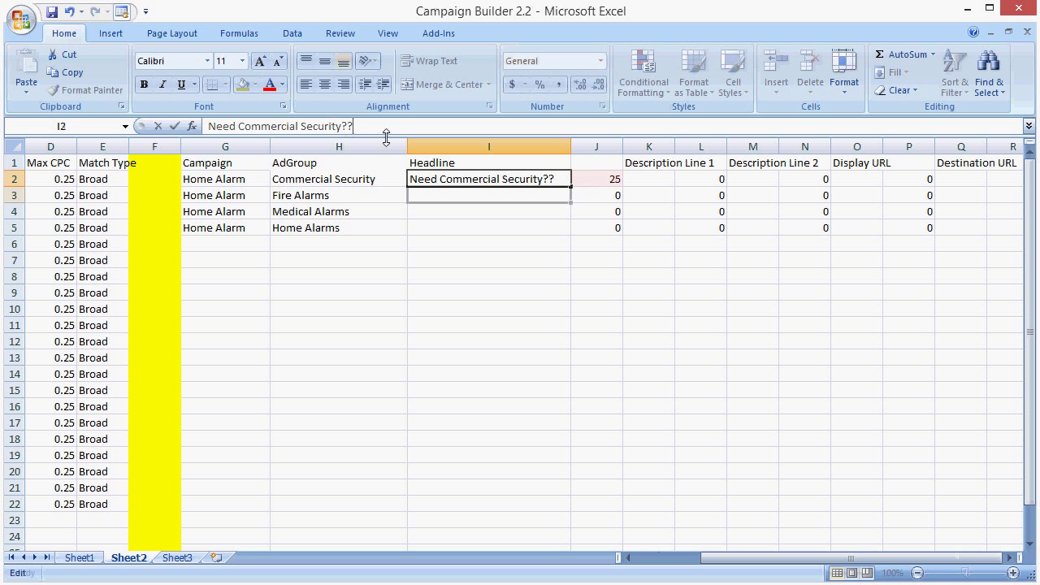
pyautogui.press('Return')
pyautogui.click(529, 176)
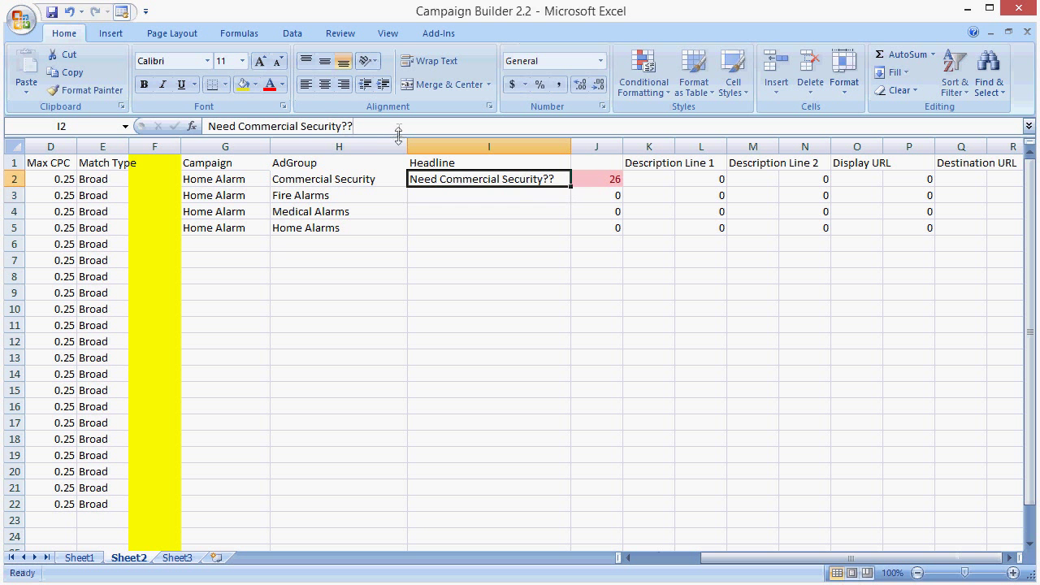
pyautogui.click(398, 128)
pyautogui.click(536, 258)
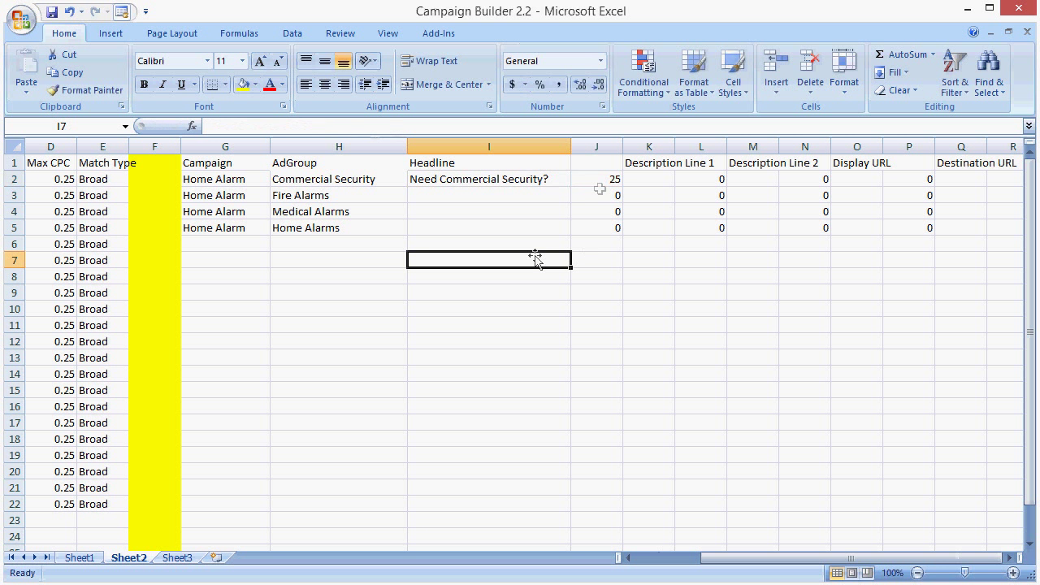
pyautogui.moveTo(600, 162); pyautogui.dragTo(595, 228)
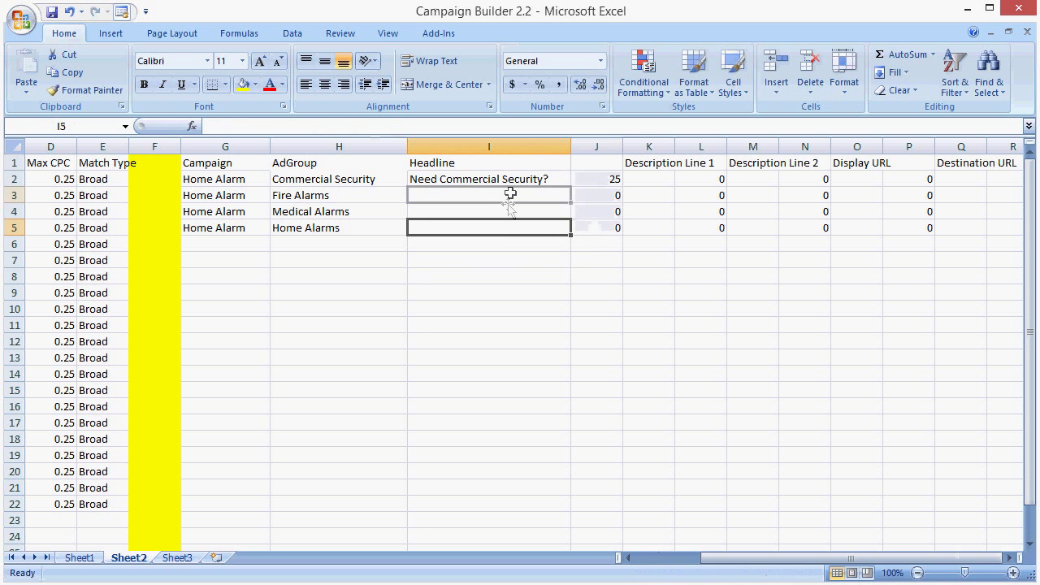
pyautogui.click(510, 195)
pyautogui.hscroll(1, 448, 214)
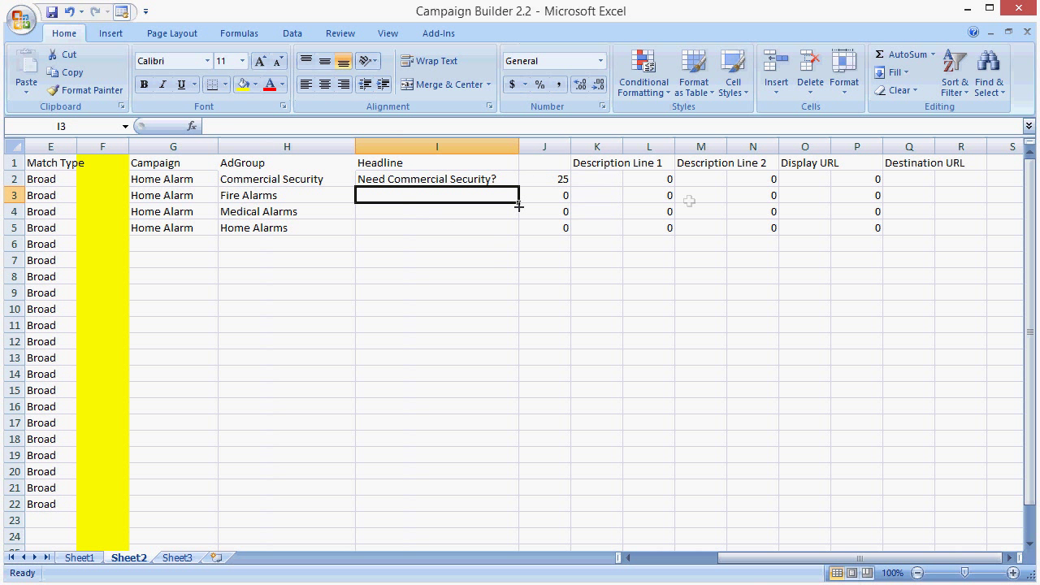
pyautogui.moveTo(544, 162); pyautogui.dragTo(553, 242)
pyautogui.click(554, 183)
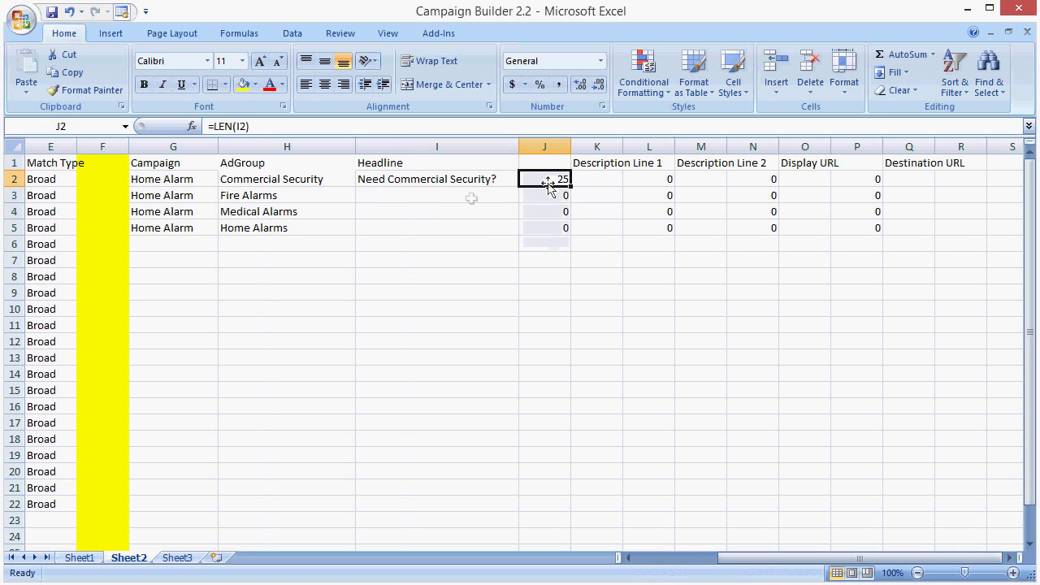
# Step: Enter the headlines Fire Alarms, Medical Alarms and Home Alarms for the matching ad groups in I3:I5
pyautogui.click(500, 200)
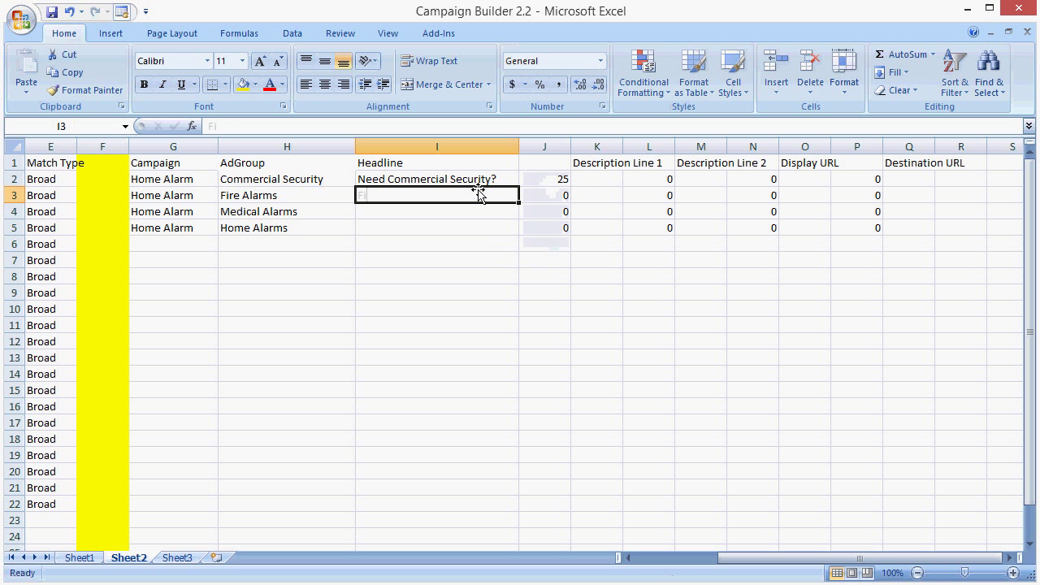
pyautogui.write('Fire Alarms')
pyautogui.press('Return')
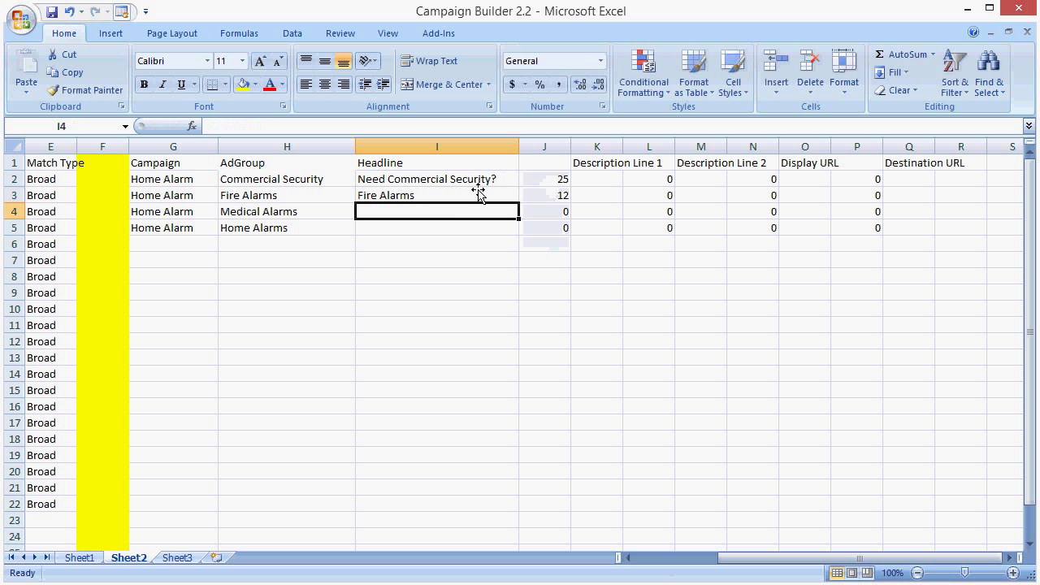
pyautogui.write('Medical Alarms')
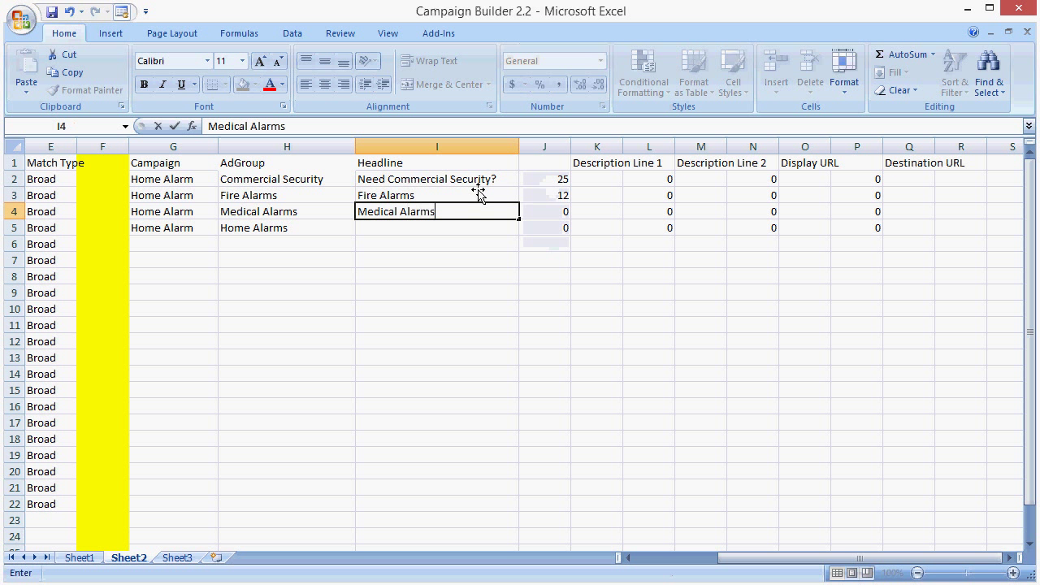
pyautogui.press('Return')
pyautogui.write('Home Al')
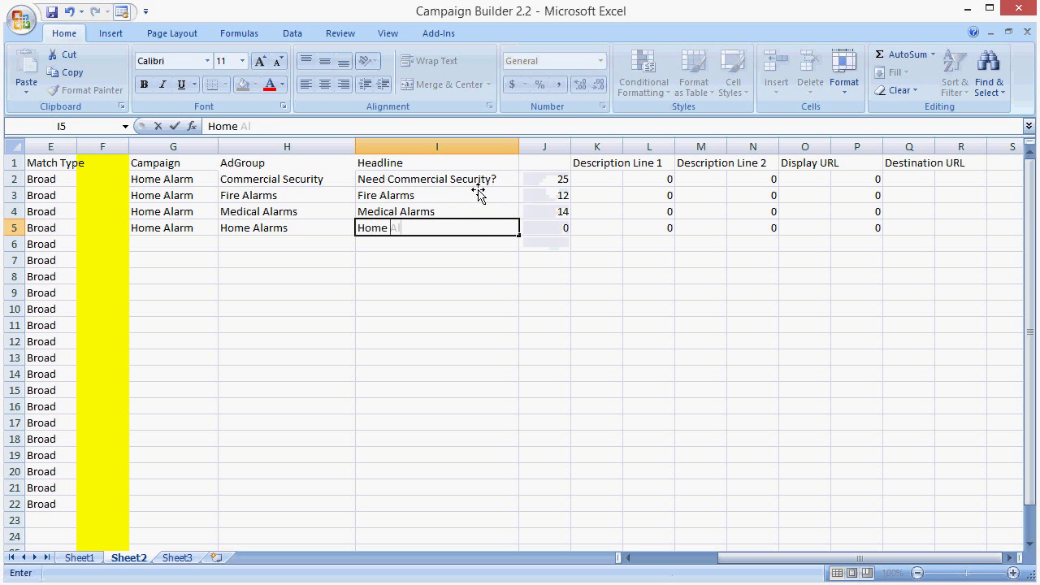
pyautogui.write('arms')
pyautogui.press('Return')
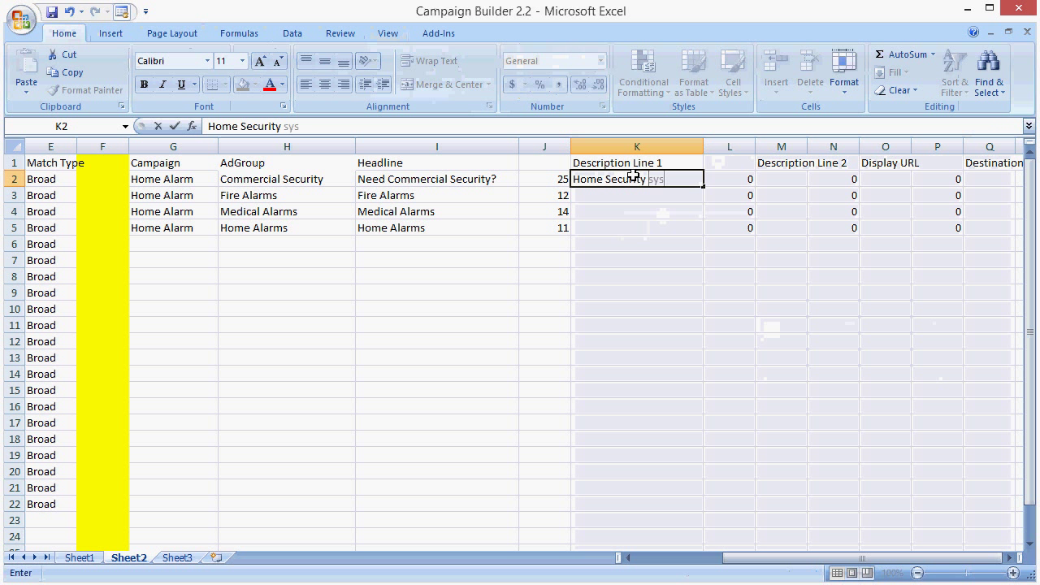
# Step: For the Commercial Security ad, enter "Home Security Sytems" as Description Line 1 and "Call Now For Quotes" as Description Line 2
pyautogui.write('Security Sytems')
pyautogui.press('Tab')
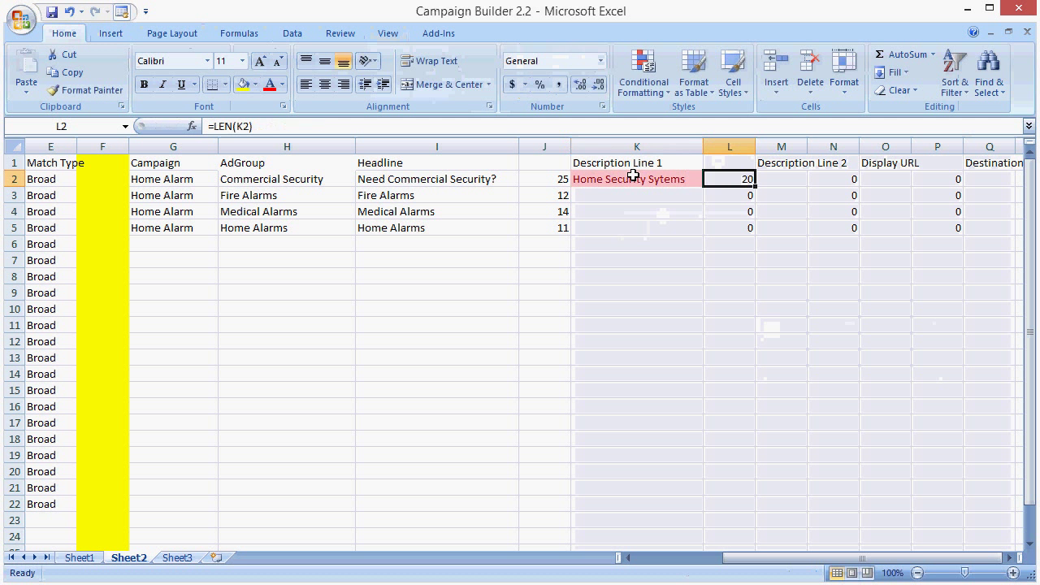
pyautogui.press('Tab')
pyautogui.write('Call Now Fo')
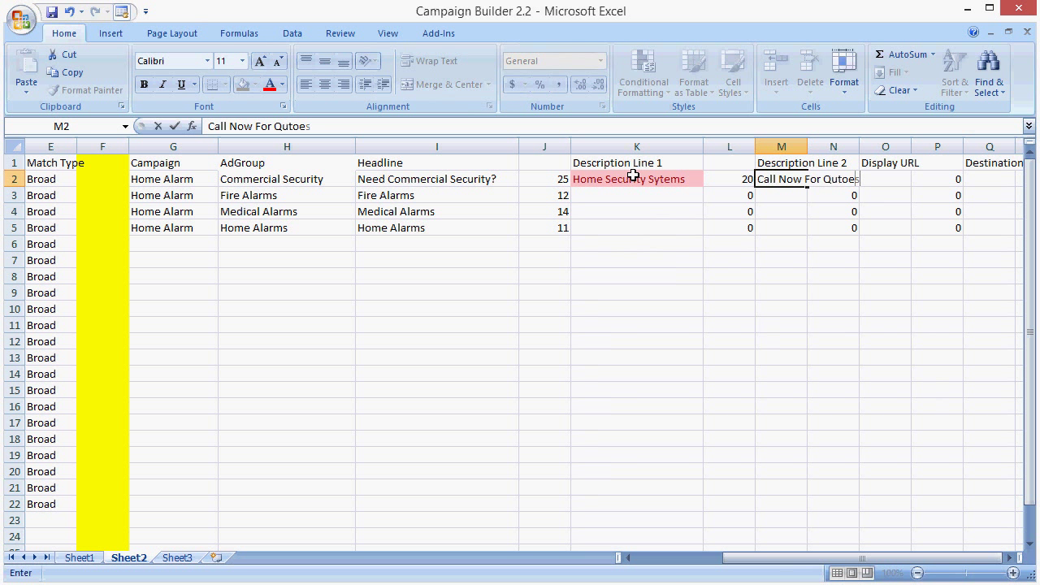
pyautogui.write('r Quotes')
pyautogui.press('Return')
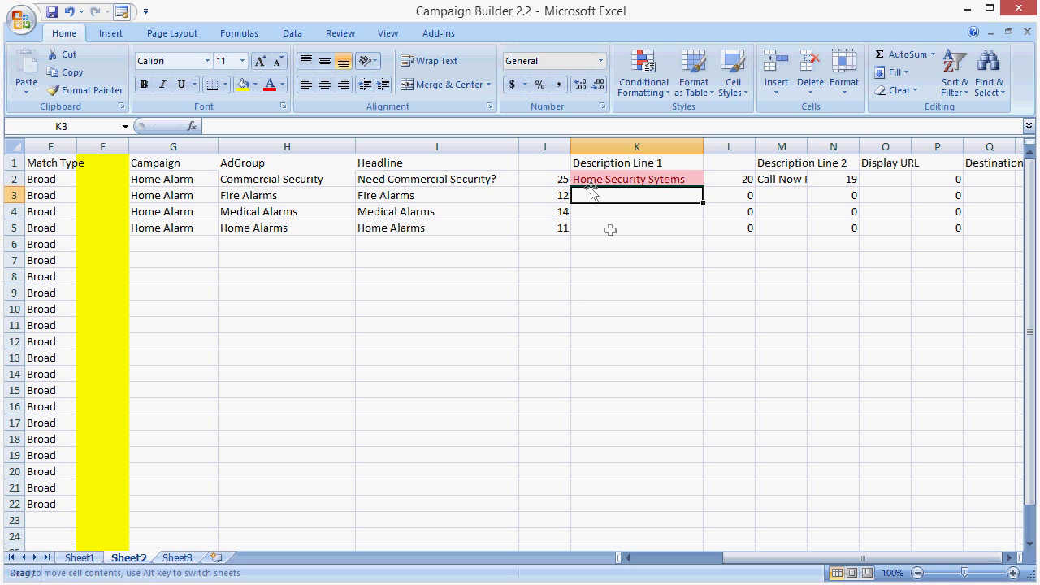
# Step: Copy the Description Line 1 text down through K5 and clear the conditional formatting rules from the entire sheet
pyautogui.click(675, 178)
pyautogui.moveTo(703, 187); pyautogui.dragTo(687, 234)
pyautogui.click(666, 146)
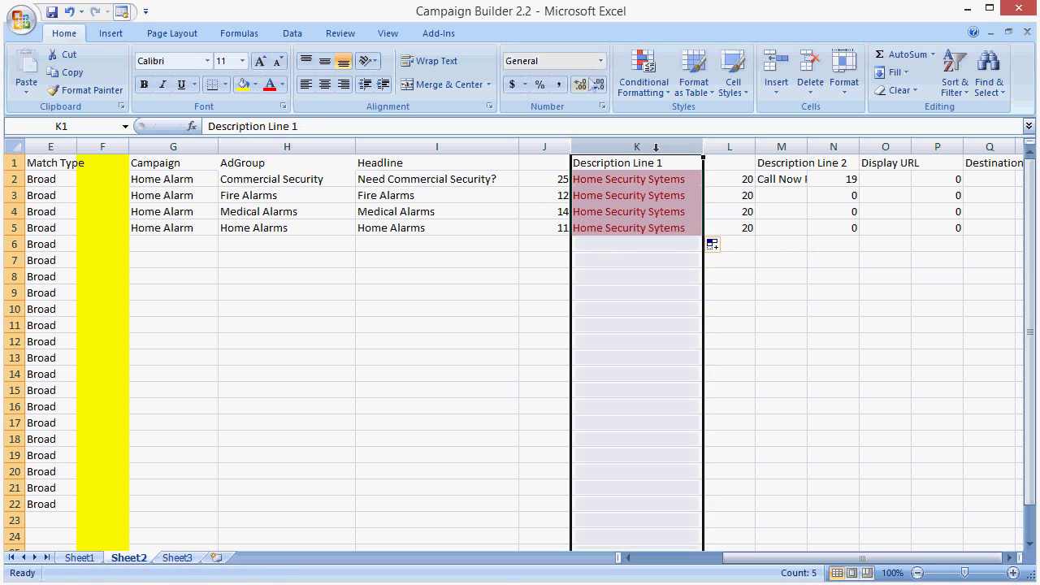
pyautogui.click(643, 81)
pyautogui.moveTo(708, 317)
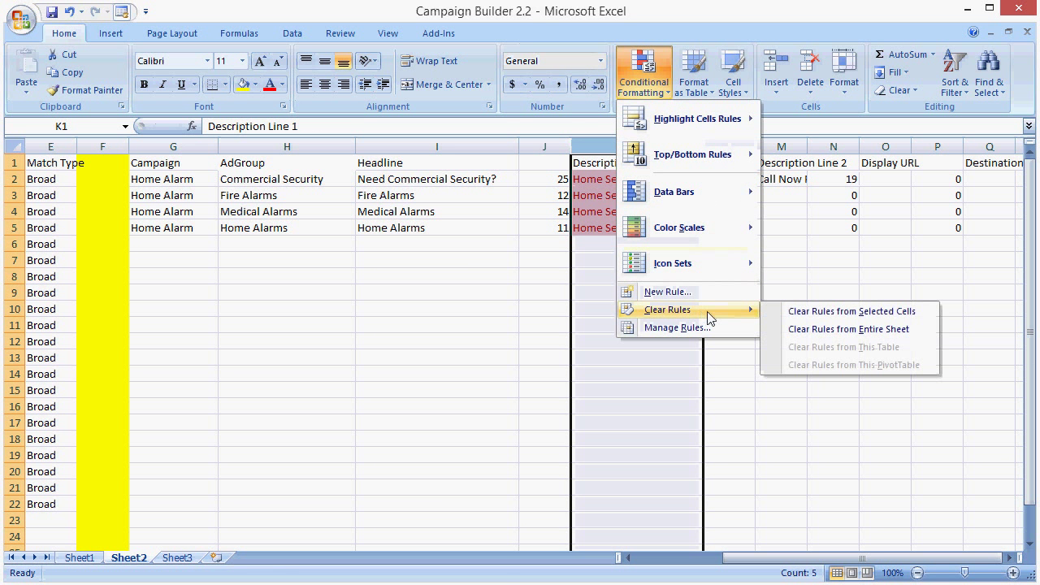
pyautogui.click(845, 329)
# Step: Copy the Description Line 2 text down through M5 and widen its column to fit the text
pyautogui.click(780, 179)
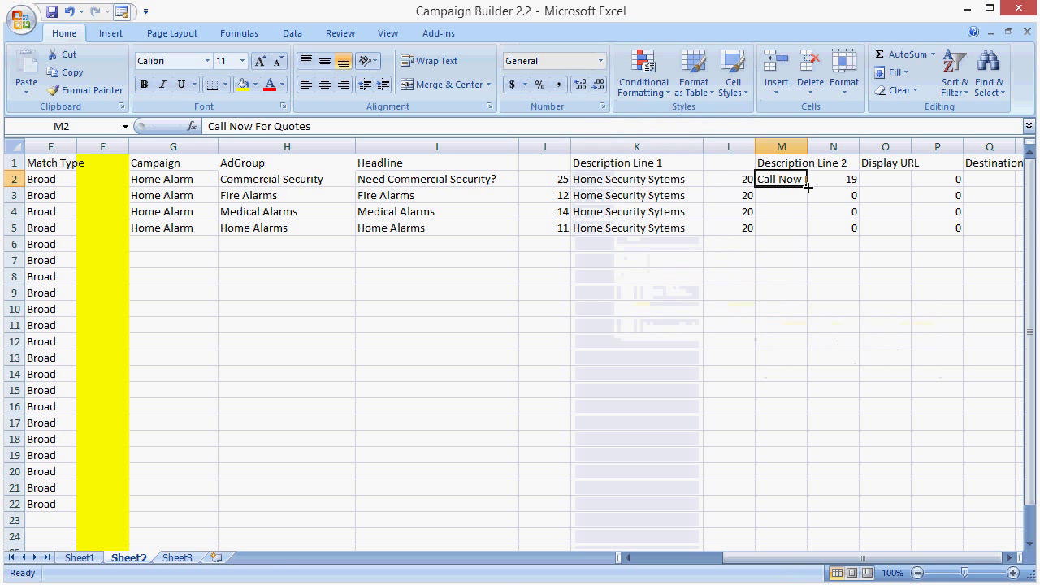
pyautogui.moveTo(807, 186); pyautogui.dragTo(808, 235)
pyautogui.moveTo(807, 146); pyautogui.dragTo(936, 147)
# Step: Enter adt.com as the Display URL in O2 and copy it down through O5
pyautogui.hscroll(2, 858, 268)
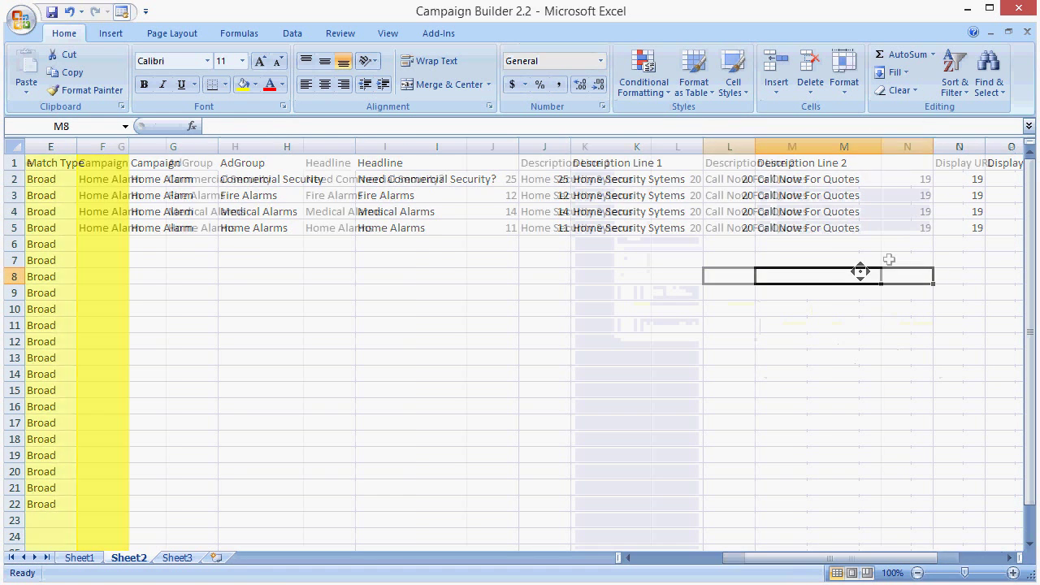
pyautogui.moveTo(907, 179); pyautogui.dragTo(930, 228)
pyautogui.hscroll(1, 893, 243)
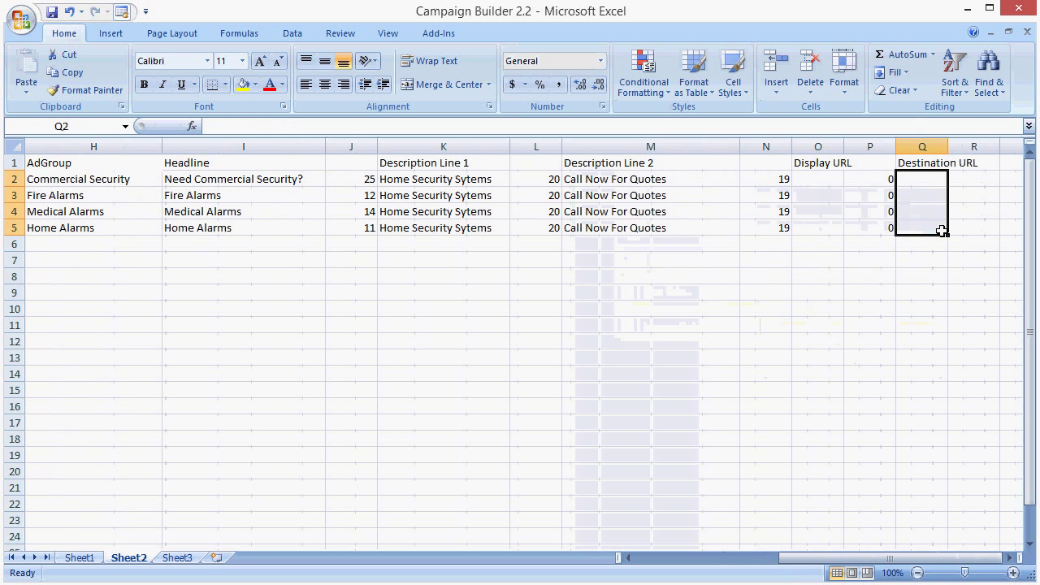
pyautogui.click(915, 180)
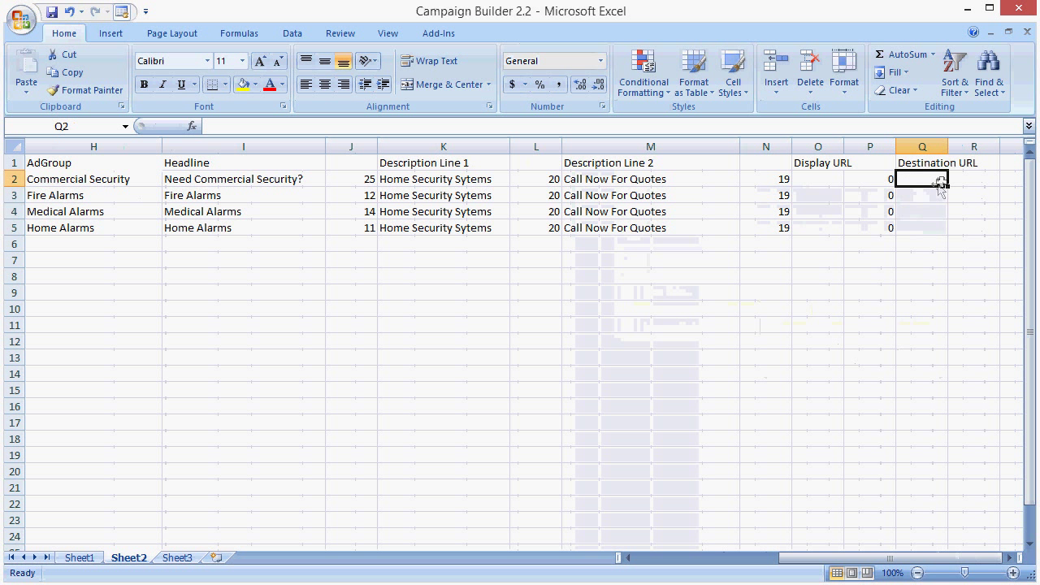
pyautogui.click(824, 182)
pyautogui.write('ad')
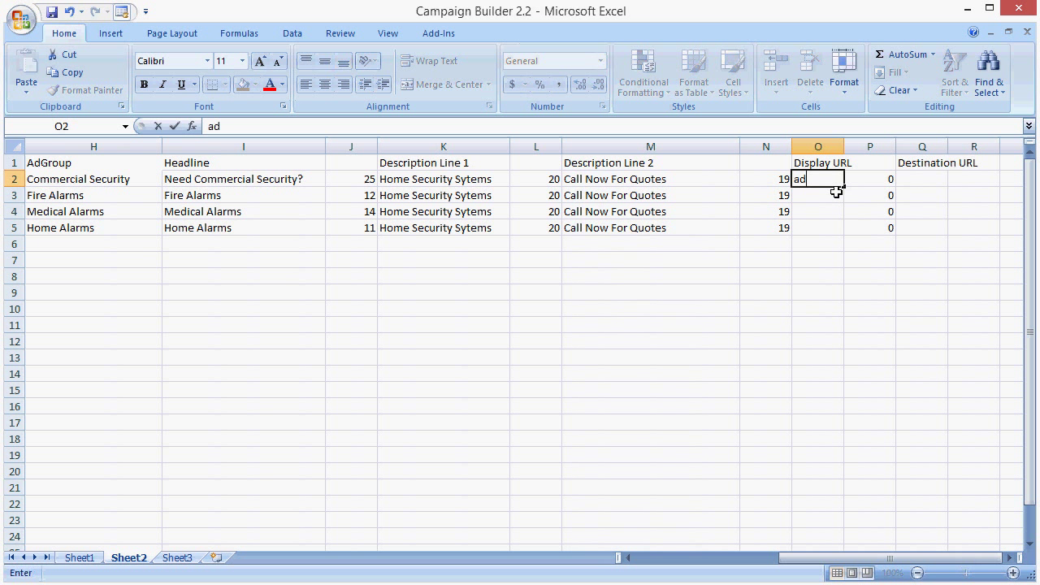
pyautogui.write('t.com')
pyautogui.press('Return')
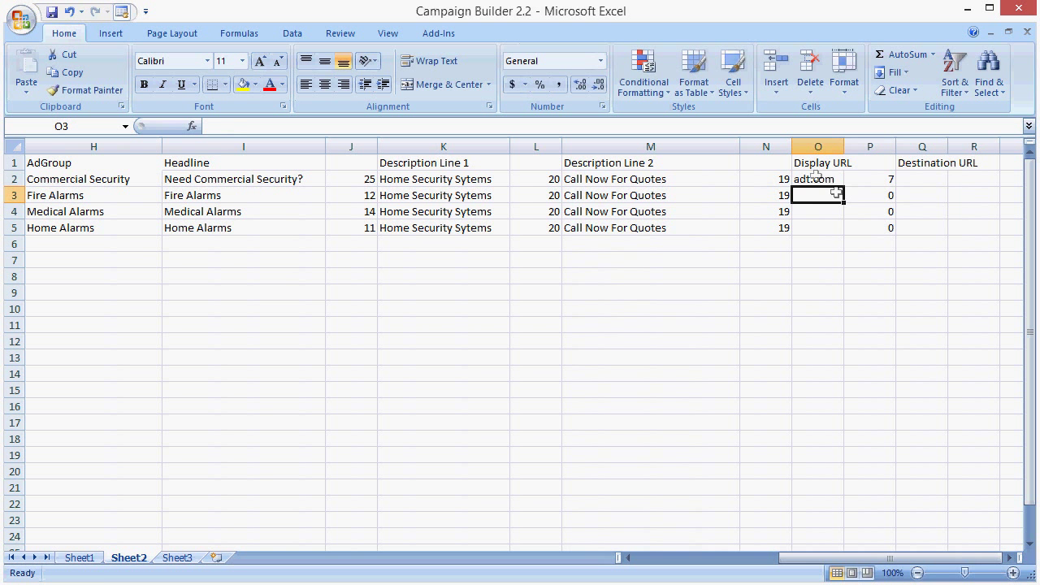
pyautogui.click(824, 180)
pyautogui.moveTo(845, 187); pyautogui.dragTo(851, 236)
# Step: Copy the four display URLs into the Destination URL column, starting at Q2
pyautogui.hotkey('ctrl', 'c')
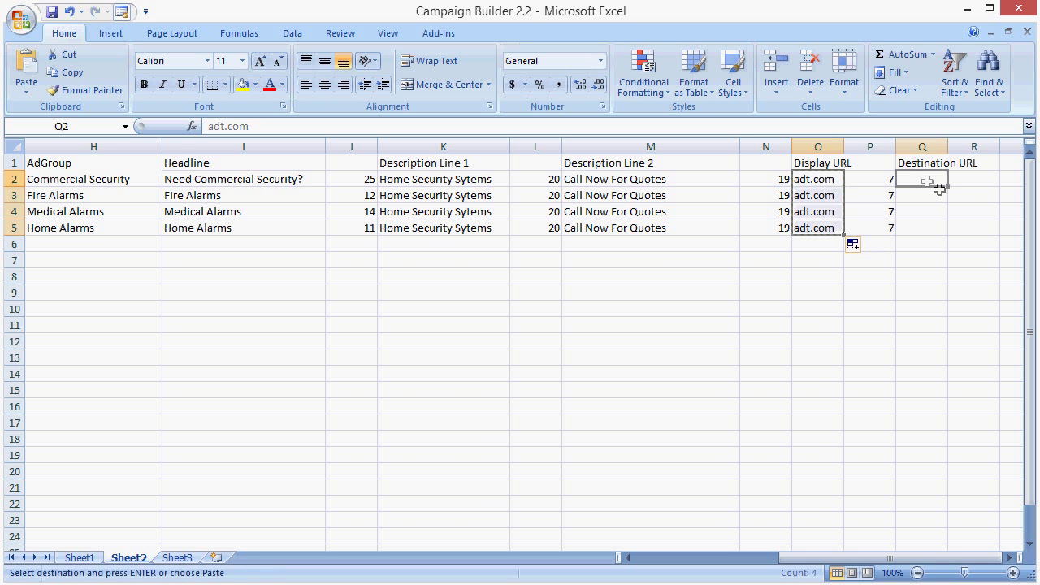
pyautogui.click(926, 180)
pyautogui.hotkey('ctrl', 'v')
# Step: Delete the four character-count columns P, N, L and J from the ad text table
pyautogui.click(875, 149)
pyautogui.rightClick(875, 149)
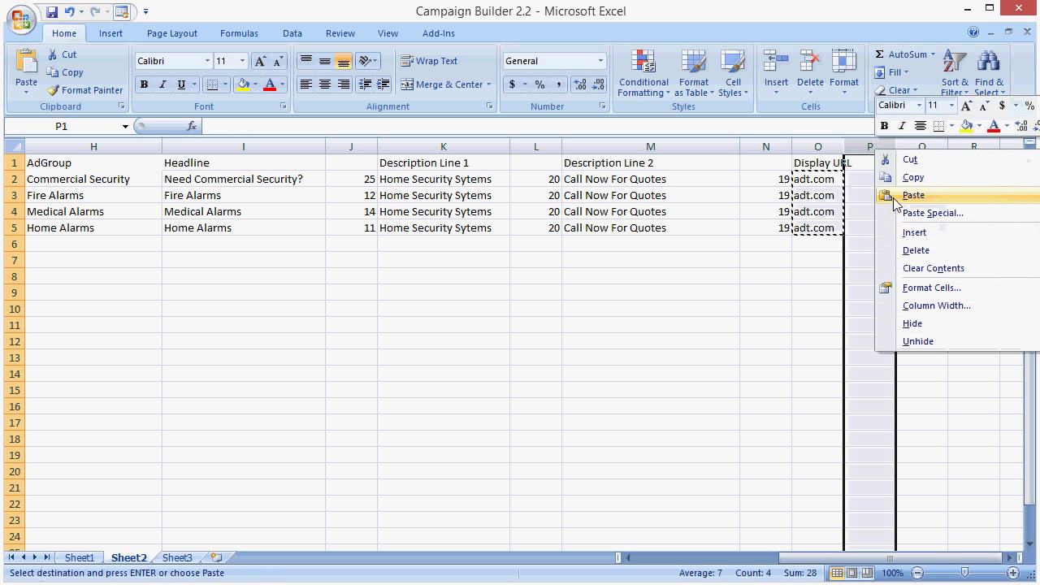
pyautogui.click(916, 250)
pyautogui.click(776, 147)
pyautogui.rightClick(776, 147)
pyautogui.click(820, 245)
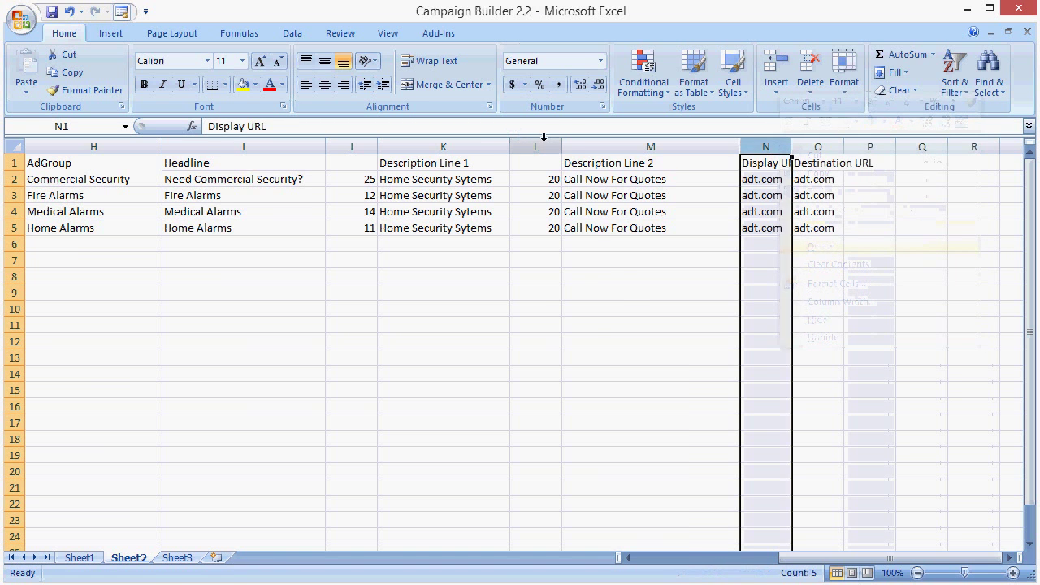
pyautogui.click(544, 146)
pyautogui.rightClick(543, 146)
pyautogui.click(601, 243)
pyautogui.click(365, 148)
pyautogui.rightClick(364, 148)
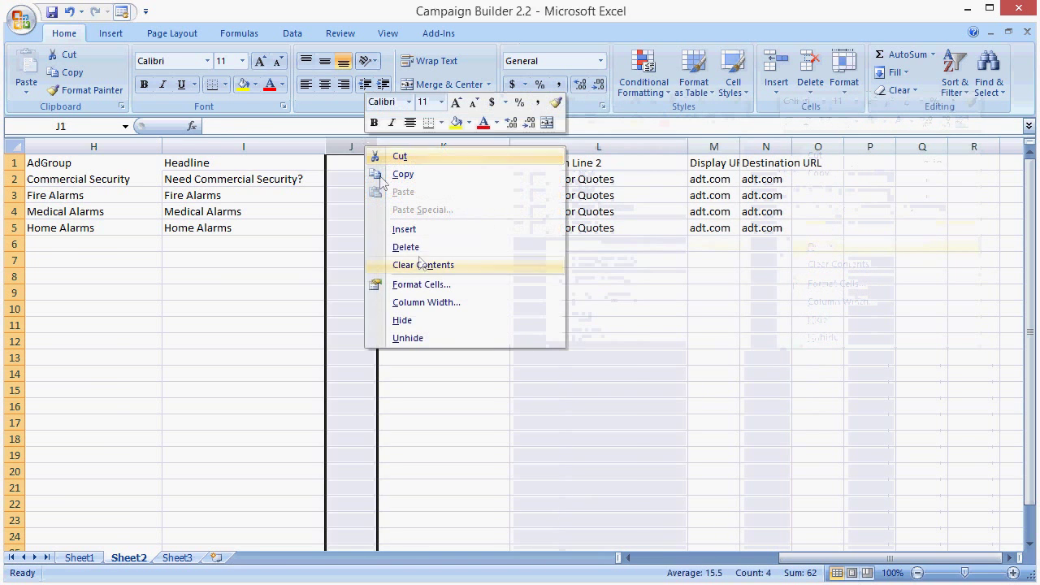
pyautogui.click(406, 247)
# Step: Review the ad group and keyword list on Sheet1 and the headlines of the ad text table on Sheet2
pyautogui.hscroll(-2, 420, 260)
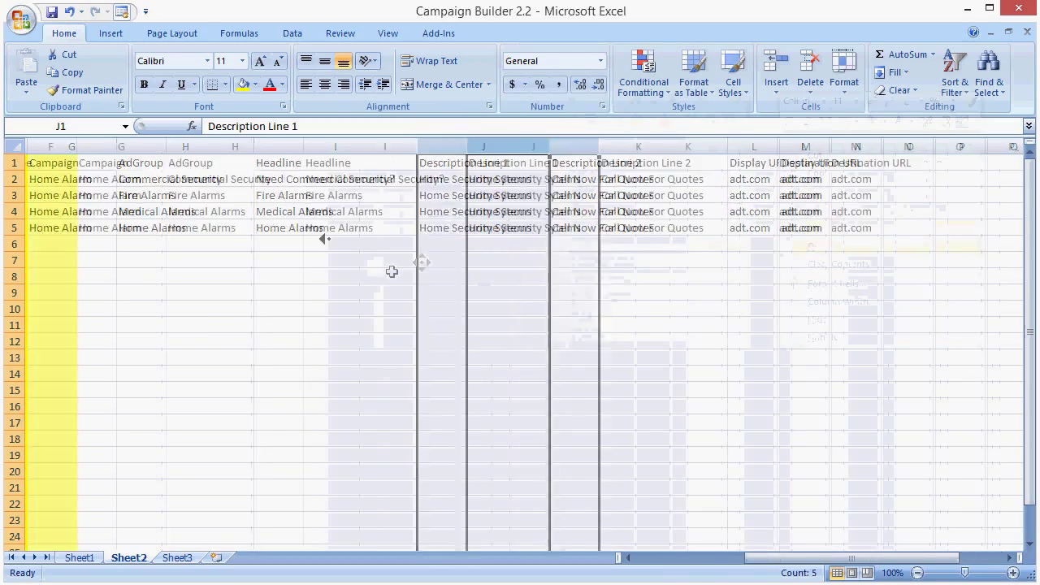
pyautogui.hscroll(-3, 391, 271)
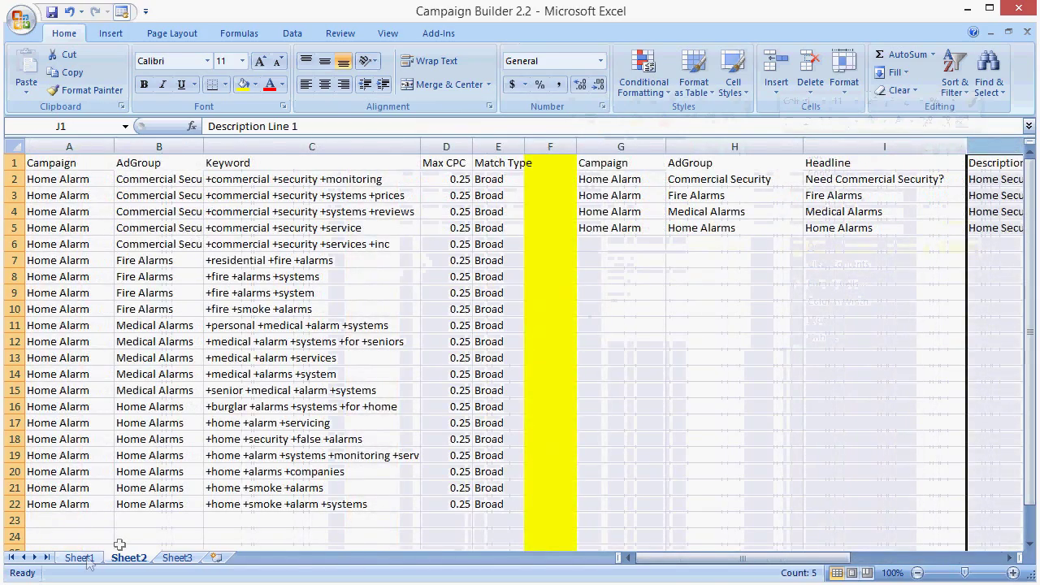
pyautogui.click(80, 558)
pyautogui.click(292, 360)
pyautogui.scroll(-5, 213, 329)
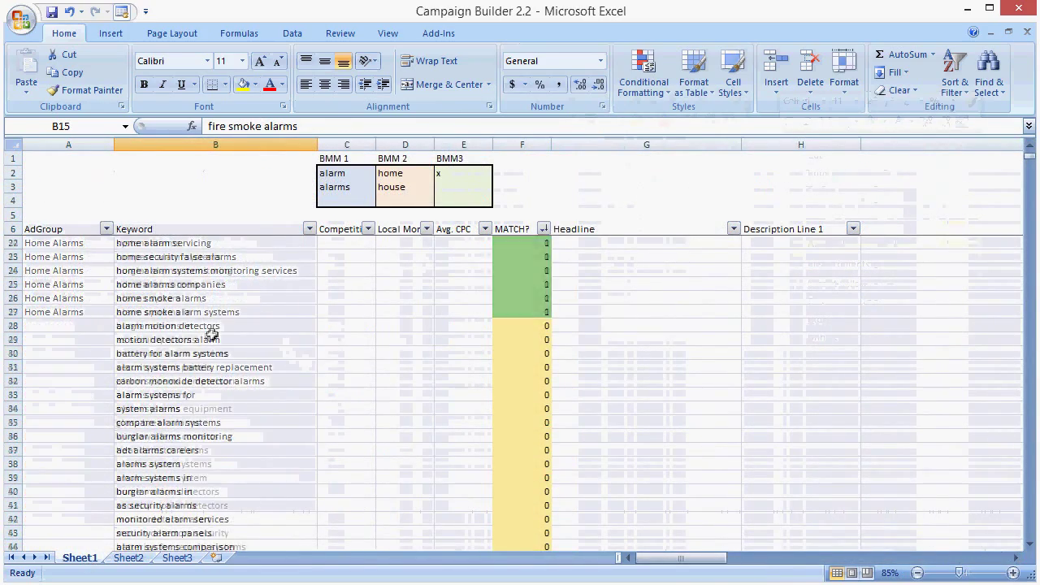
pyautogui.scroll(5, 211, 335)
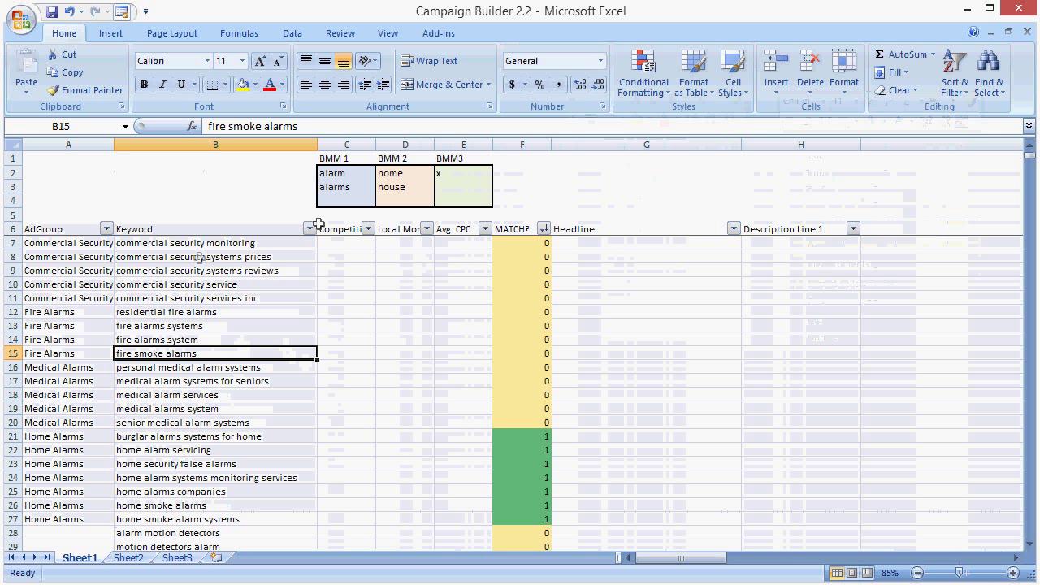
pyautogui.moveTo(198, 244); pyautogui.dragTo(79, 509)
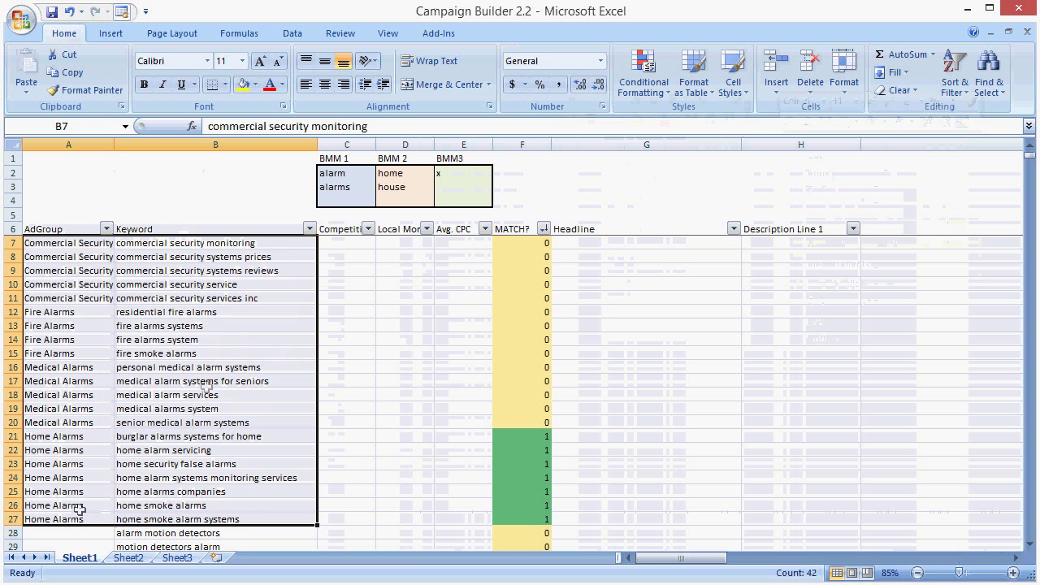
pyautogui.click(168, 274)
pyautogui.click(130, 558)
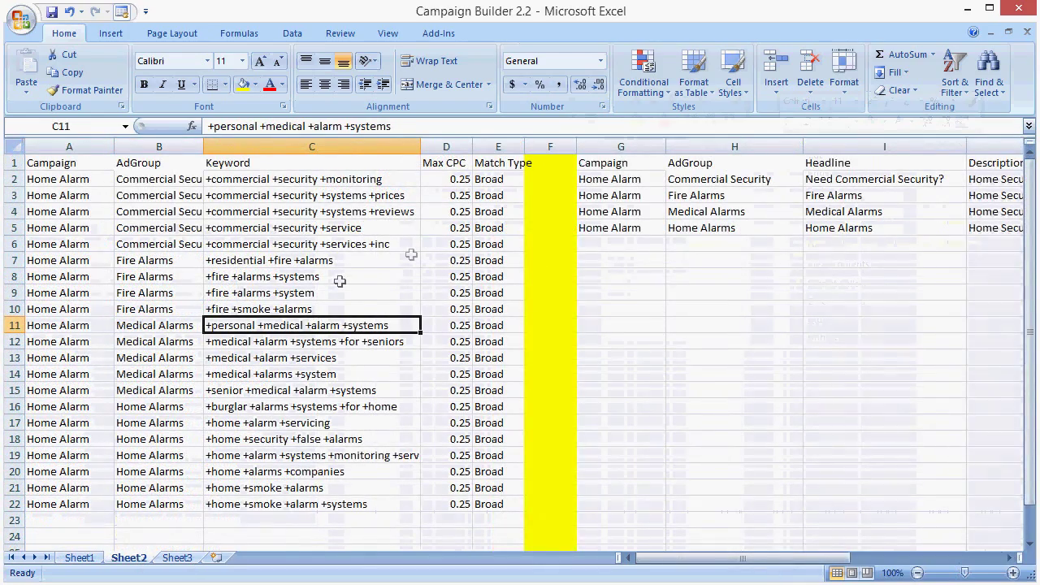
pyautogui.moveTo(787, 559); pyautogui.dragTo(852, 559)
pyautogui.moveTo(459, 181); pyautogui.dragTo(468, 229)
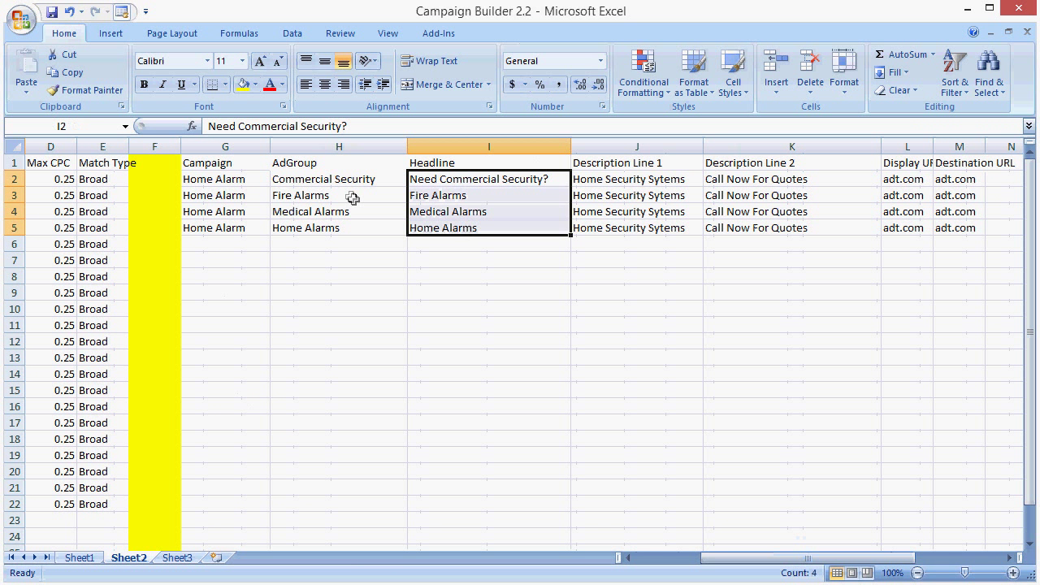
# Step: Review the ad group names in the ad text table and the Commercial Security keywords on Sheet2
pyautogui.click(313, 226)
pyautogui.moveTo(314, 226); pyautogui.dragTo(309, 192)
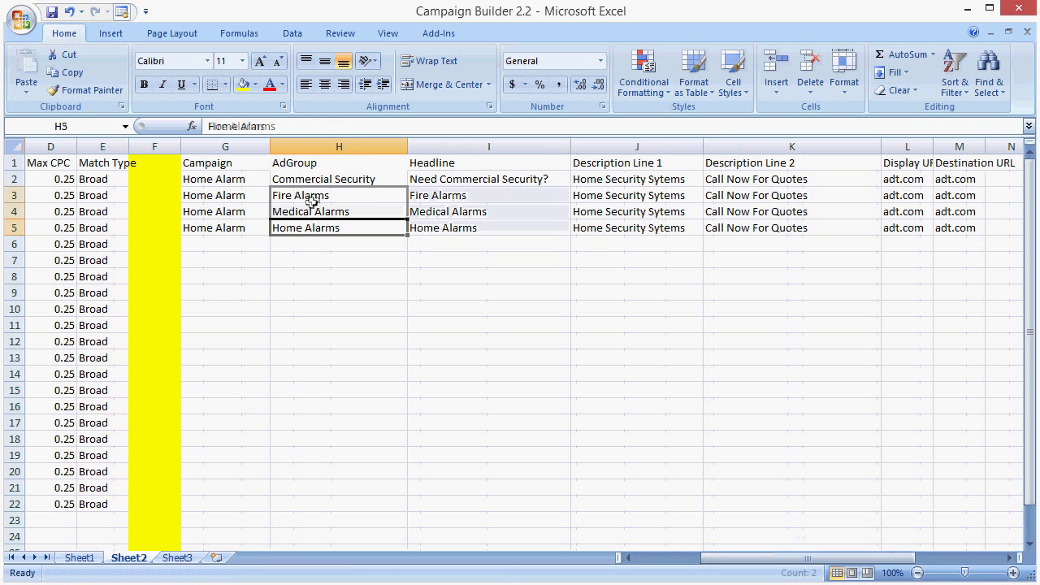
pyautogui.click(312, 194)
pyautogui.click(331, 179)
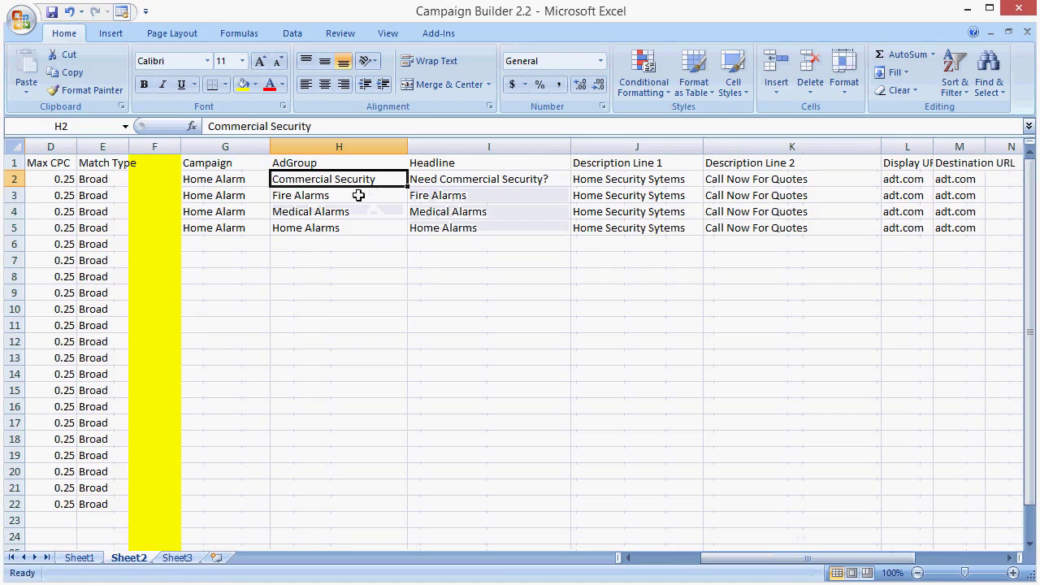
pyautogui.hscroll(-1, 434, 271)
pyautogui.hscroll(-2, 219, 291)
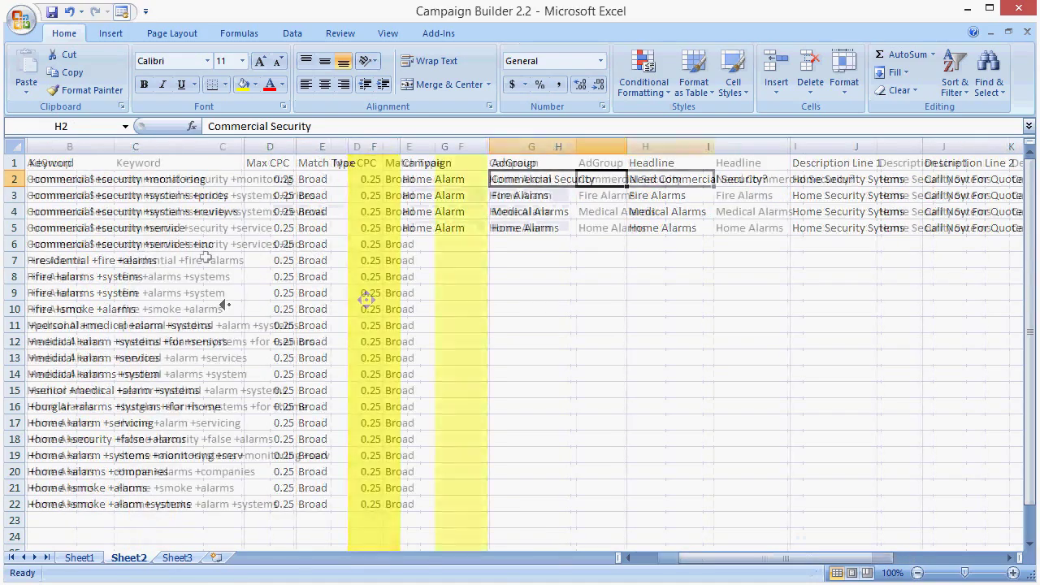
pyautogui.click(252, 245)
pyautogui.moveTo(251, 246); pyautogui.dragTo(256, 183)
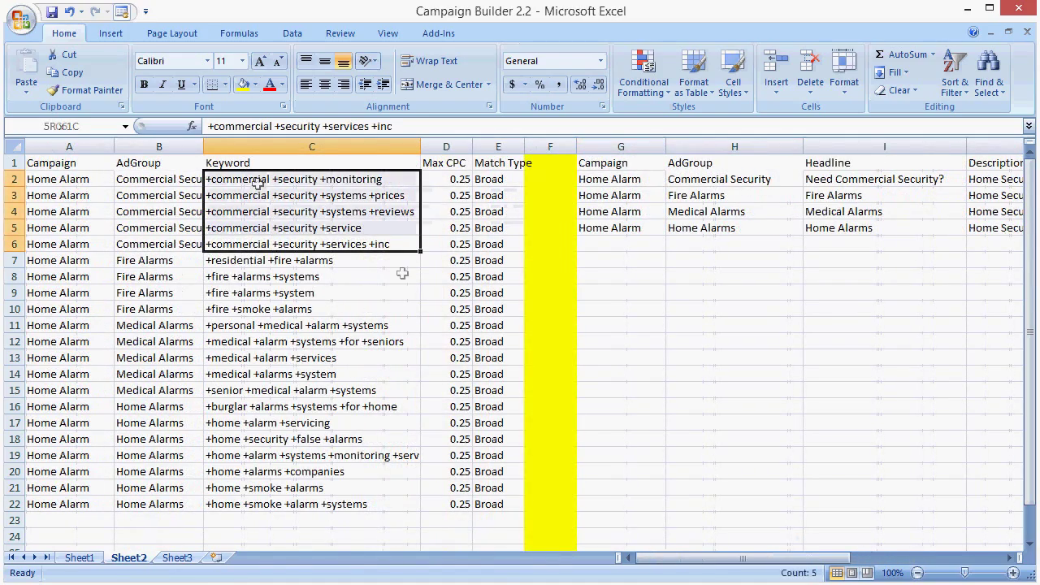
# Step: Copy keyword columns A to E from Sheet2, switch to AdWords Editor and bulk-import them as keywords at account level
pyautogui.moveTo(487, 147); pyautogui.dragTo(65, 147)
pyautogui.hotkey('ctrl', 'c')
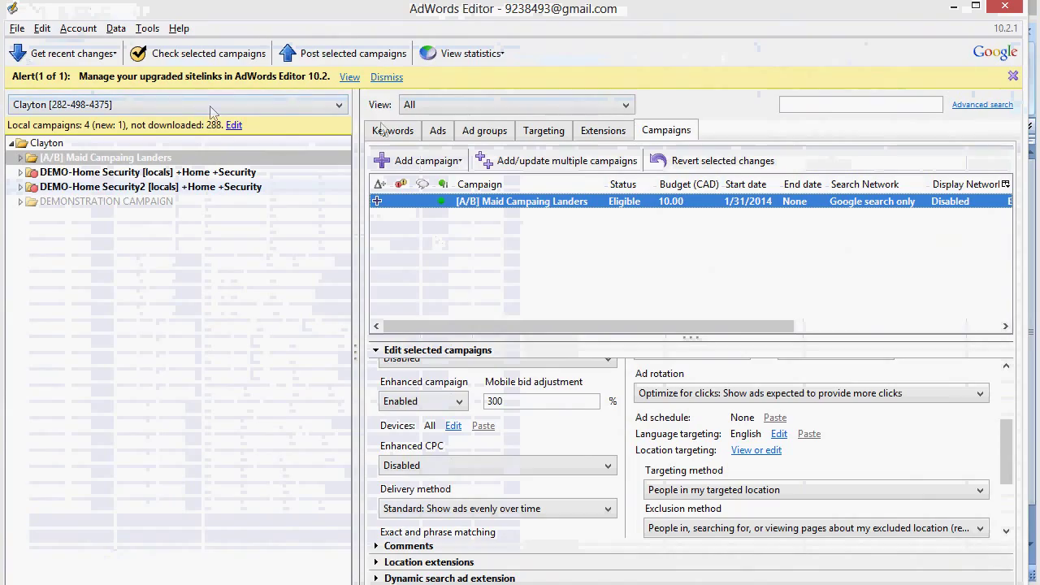
pyautogui.click(392, 131)
pyautogui.click(47, 142)
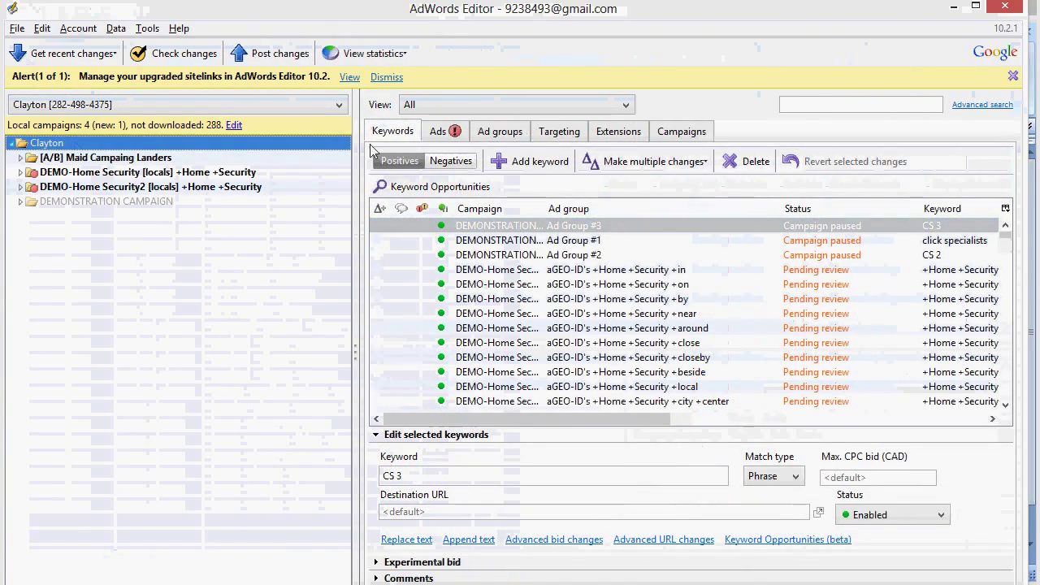
pyautogui.click(609, 160)
pyautogui.click(671, 185)
pyautogui.hotkey('ctrl', 'v')
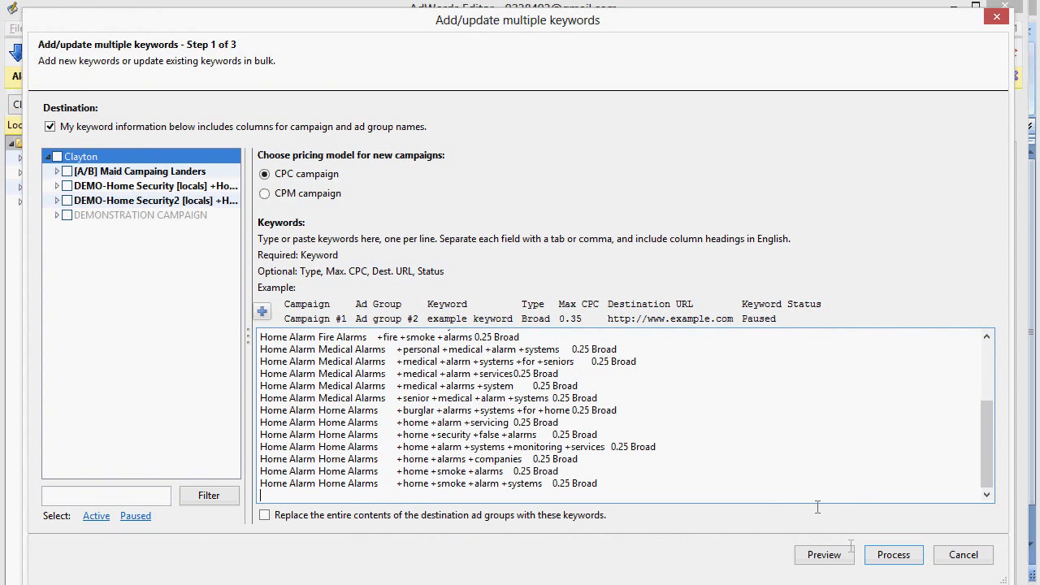
pyautogui.click(837, 557)
pyautogui.click(893, 554)
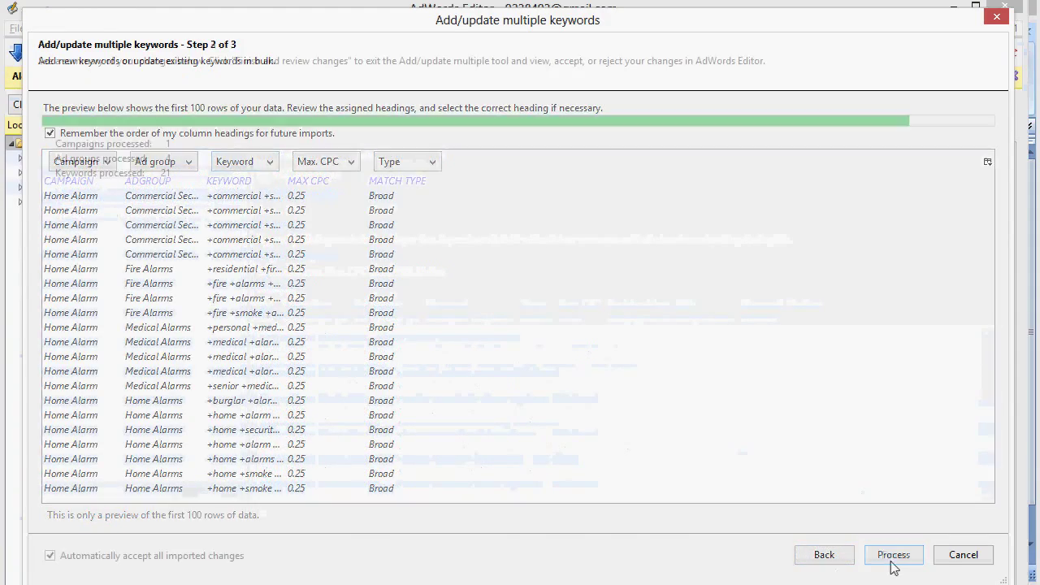
# Step: Copy the ad text table with its headings from Sheet2 and finish the keyword import in AdWords Editor
pyautogui.hotkey('alt', 'Tab')
pyautogui.moveTo(650, 162); pyautogui.dragTo(952, 227)
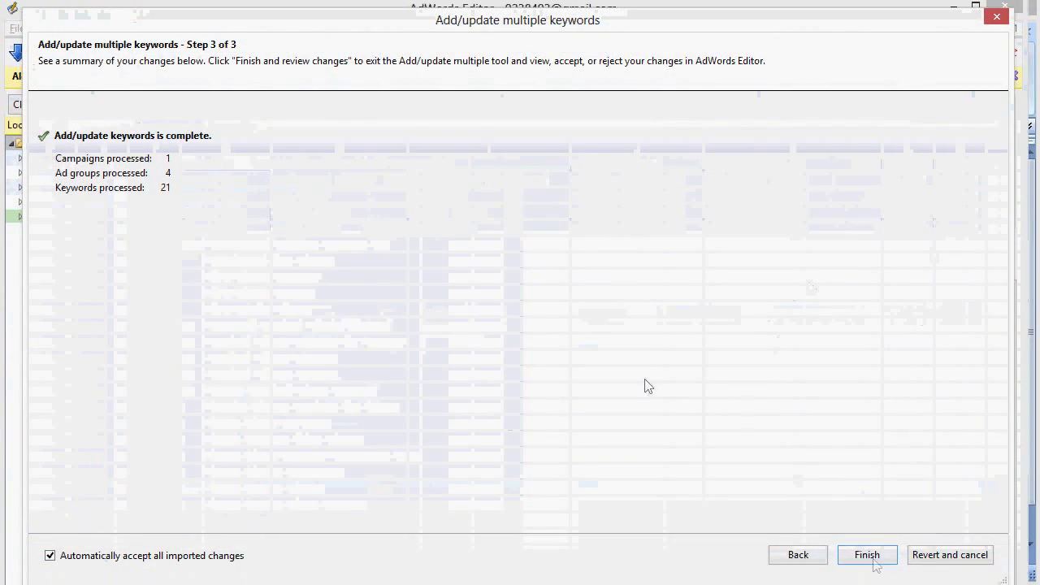
pyautogui.click(872, 559)
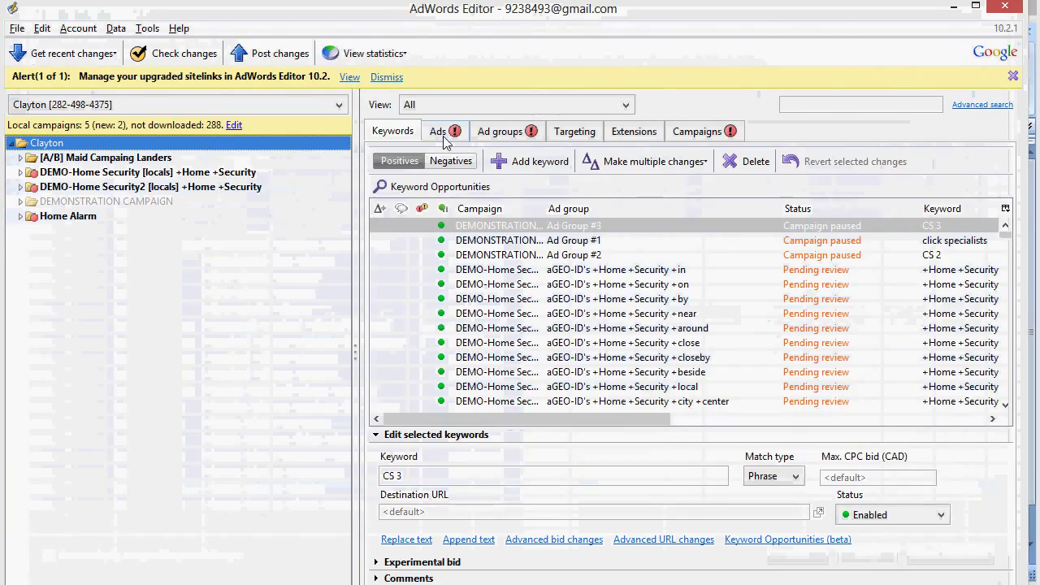
# Step: Paste the copied ad table into the bulk text ad import with campaign and ad group columns, preview it and process it
pyautogui.click(443, 136)
pyautogui.click(528, 193)
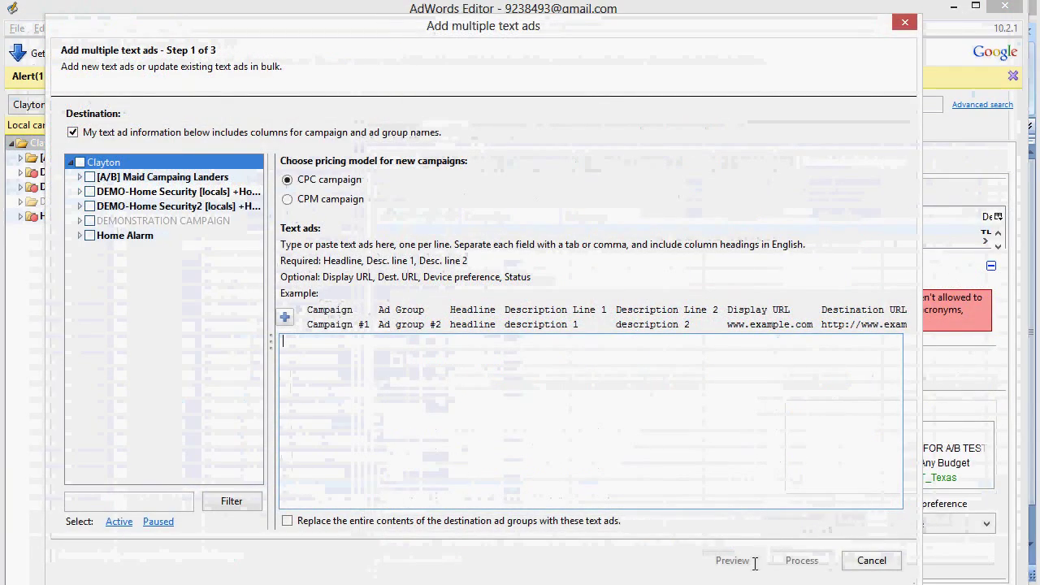
pyautogui.hotkey('ctrl', 'v')
pyautogui.click(734, 560)
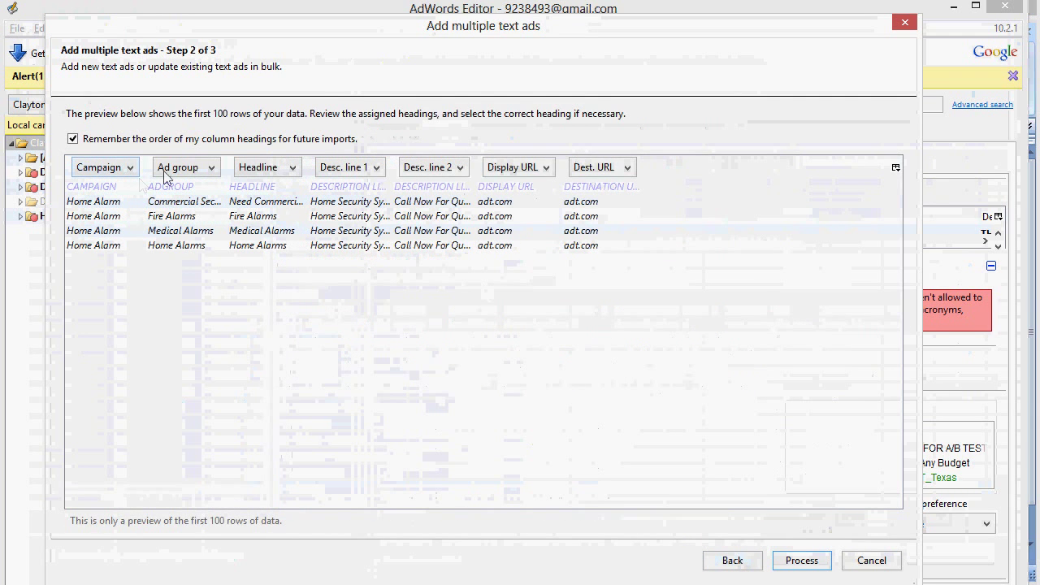
pyautogui.click(801, 560)
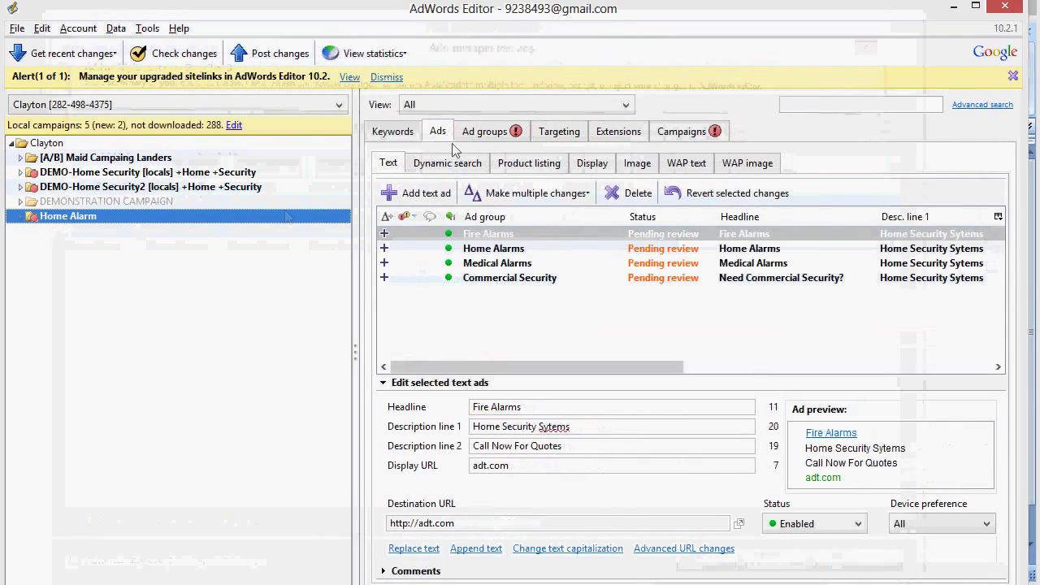
# Step: Set the default max. CPC bid to 0.25 for all ad groups of the Home Alarm campaign
pyautogui.click(470, 132)
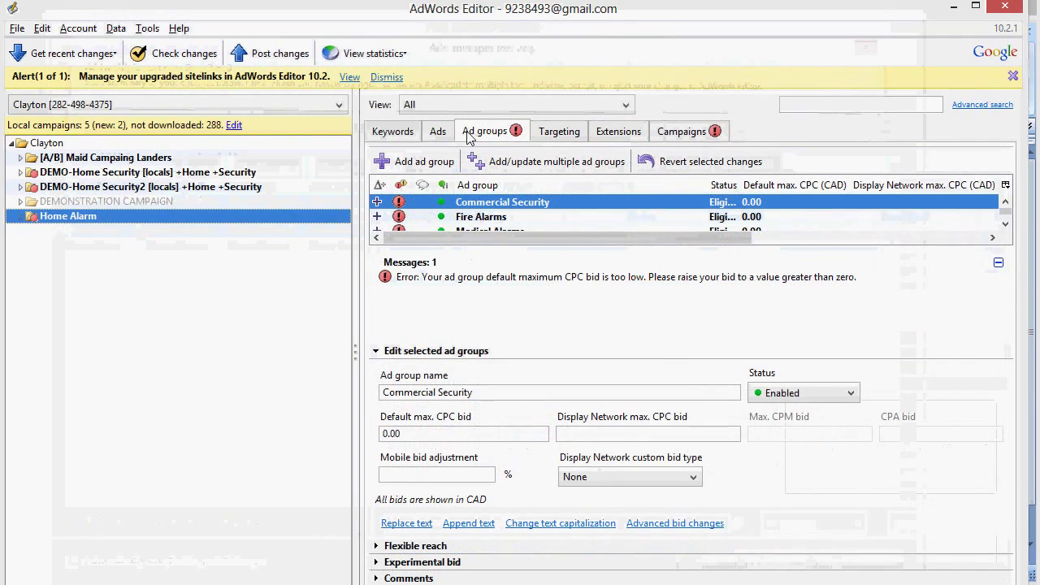
pyautogui.click(502, 202)
pyautogui.hotkey('ctrl', 'a')
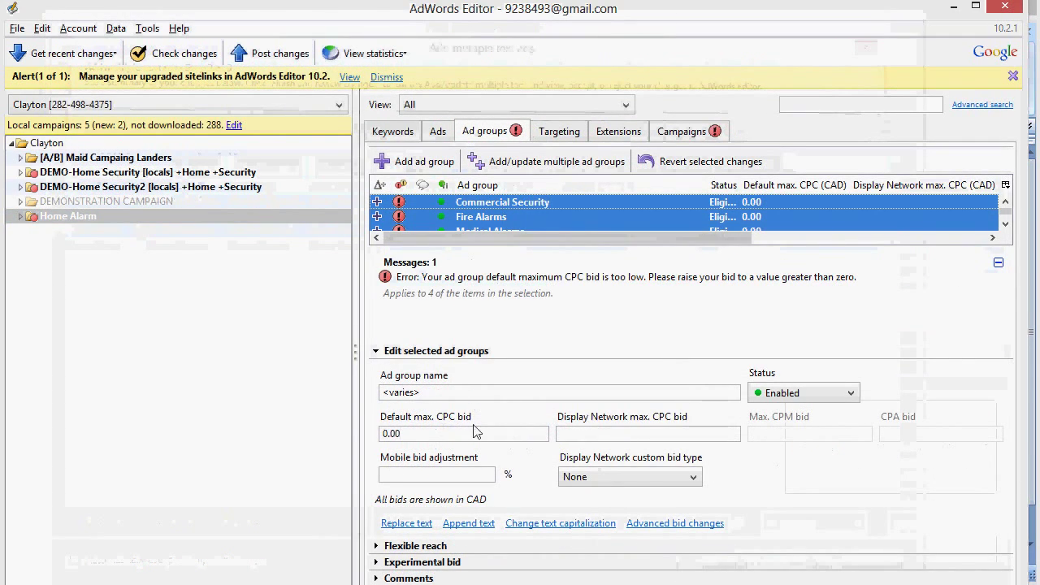
pyautogui.moveTo(476, 432); pyautogui.dragTo(351, 423)
pyautogui.write('.25')
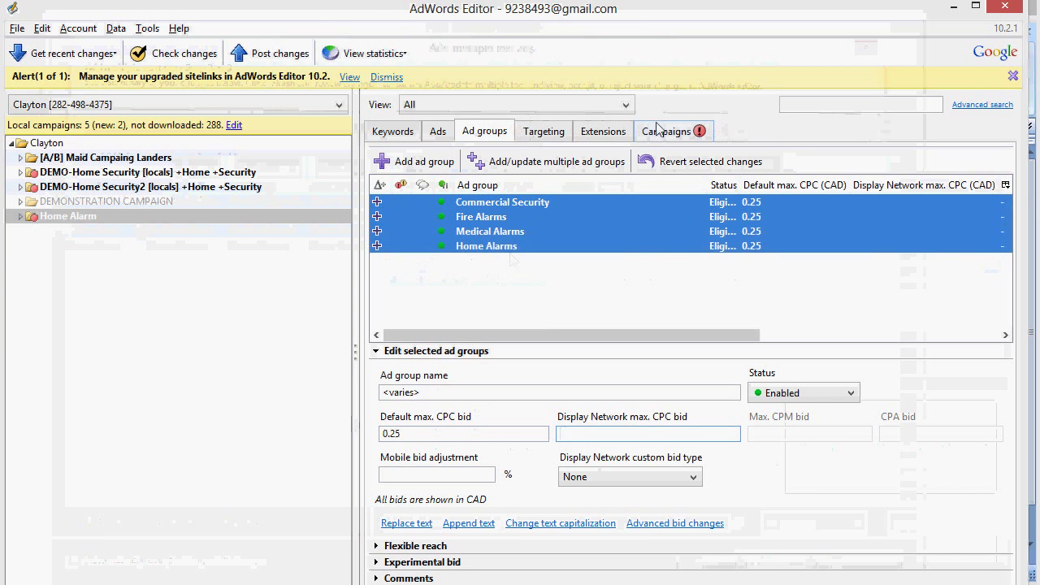
# Step: Set the Home Alarm campaign's mobile bid adjustment to 300%
pyautogui.click(682, 132)
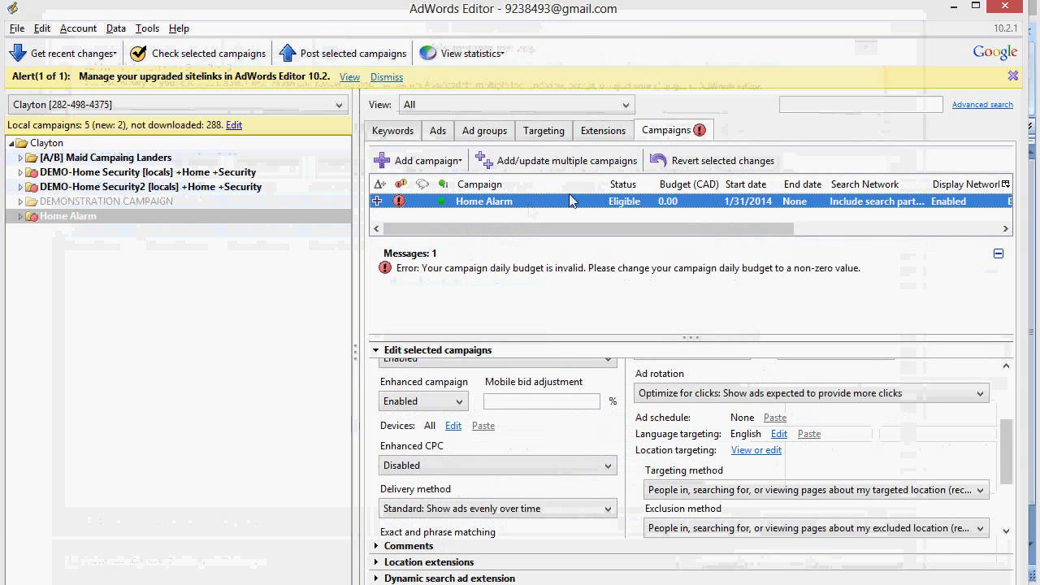
pyautogui.click(479, 466)
pyautogui.click(477, 502)
pyautogui.click(536, 399)
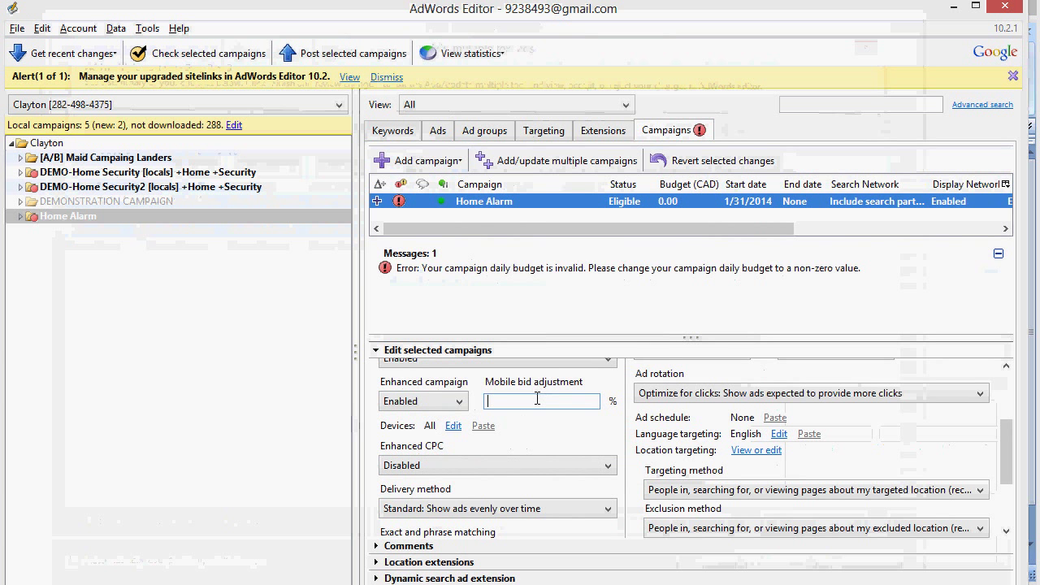
pyautogui.scroll(3, 536, 398)
pyautogui.click(496, 388)
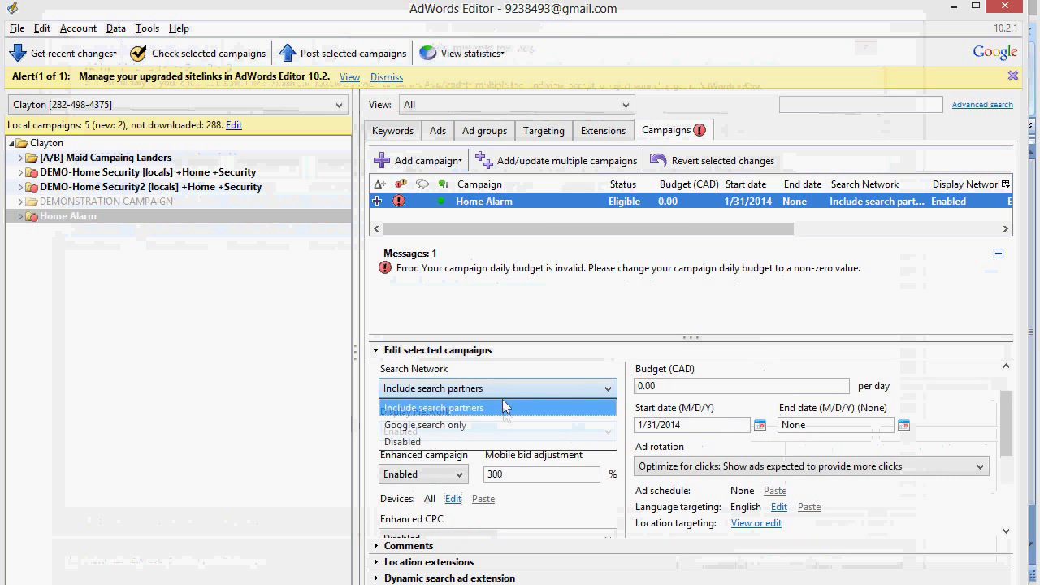
pyautogui.click(496, 441)
pyautogui.click(495, 430)
pyautogui.click(484, 417)
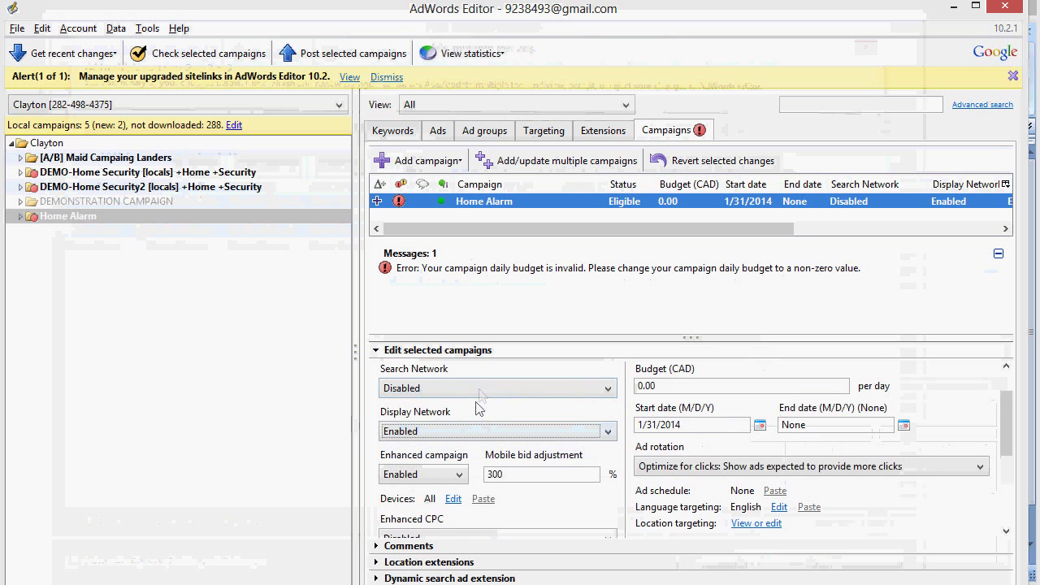
# Step: Set the Home Alarm campaign's Search Network to Google search only and its Display Network to Disabled
pyautogui.click(480, 387)
pyautogui.click(479, 423)
pyautogui.click(479, 431)
pyautogui.click(475, 467)
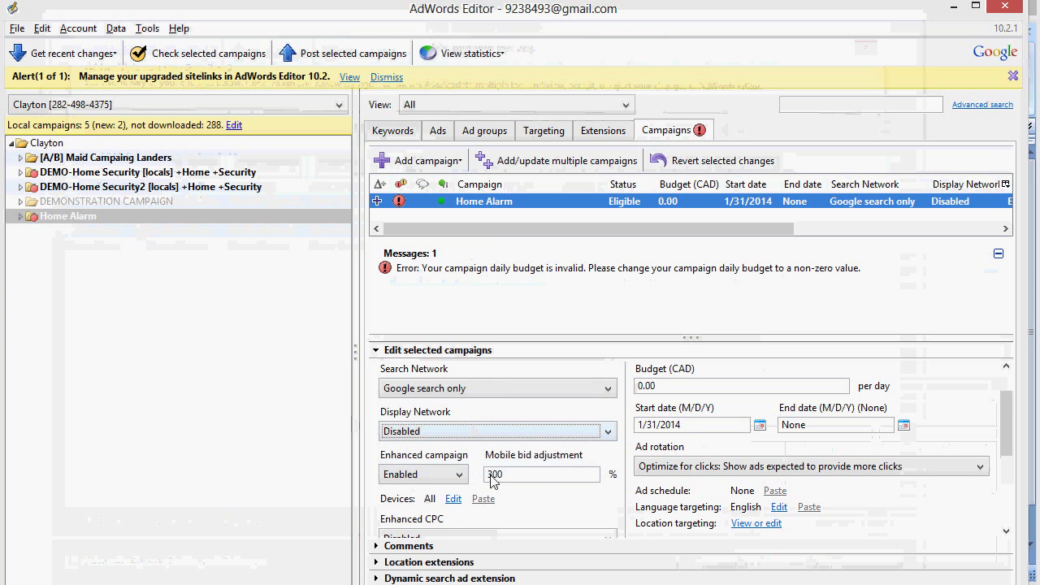
# Step: Set the campaign's delivery method to Accelerated and its location targeting method to People in my targeted location
pyautogui.scroll(-1, 709, 479)
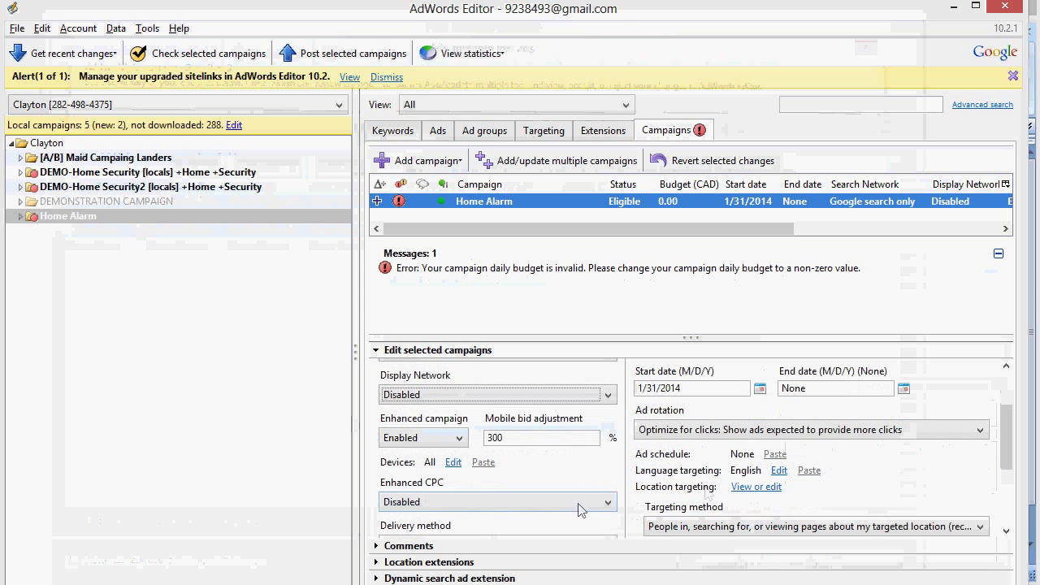
pyautogui.click(576, 501)
pyautogui.click(569, 503)
pyautogui.scroll(-1, 552, 512)
pyautogui.click(545, 512)
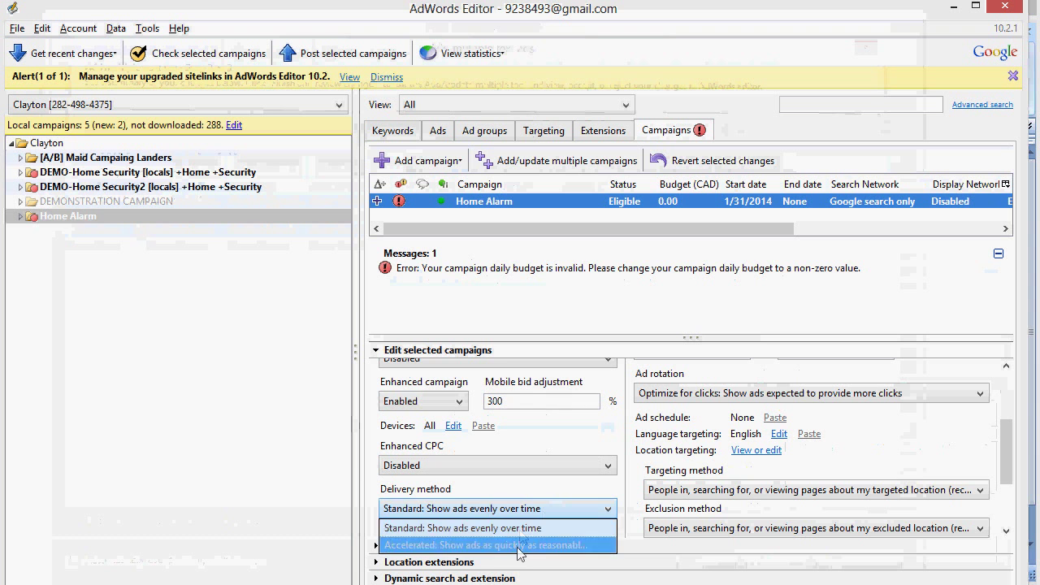
pyautogui.click(488, 542)
pyautogui.click(715, 490)
pyautogui.click(712, 526)
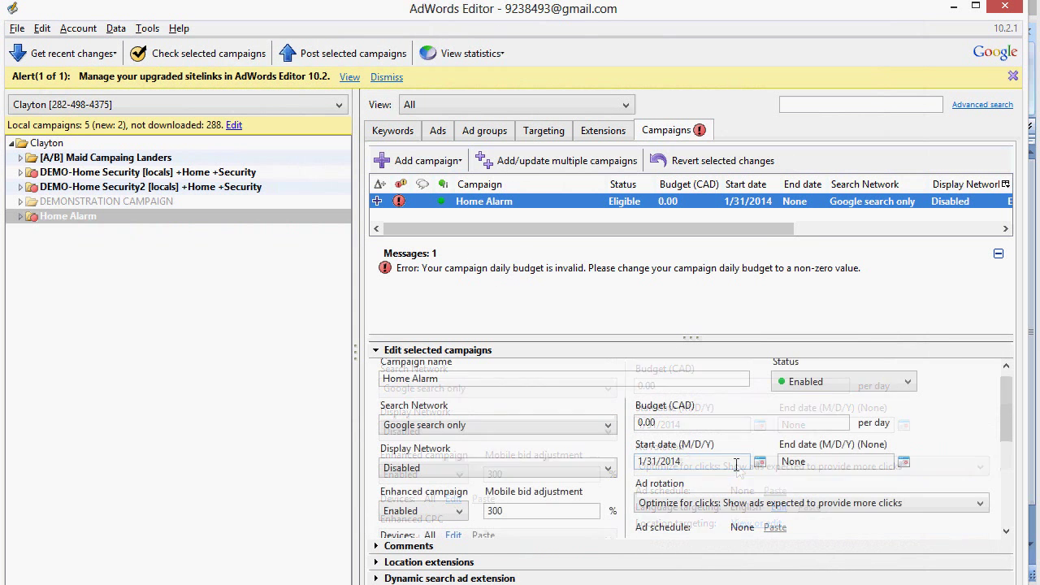
# Step: Set the campaign's daily budget to 10.00 CAD and post the Home Alarm campaign's changes to AdWords
pyautogui.press('Tab')
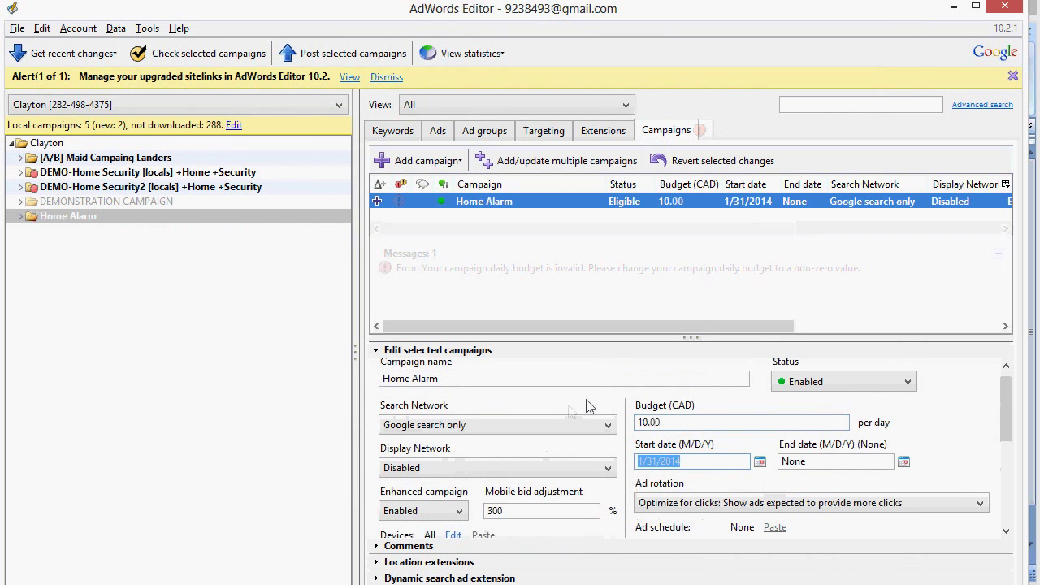
pyautogui.click(348, 51)
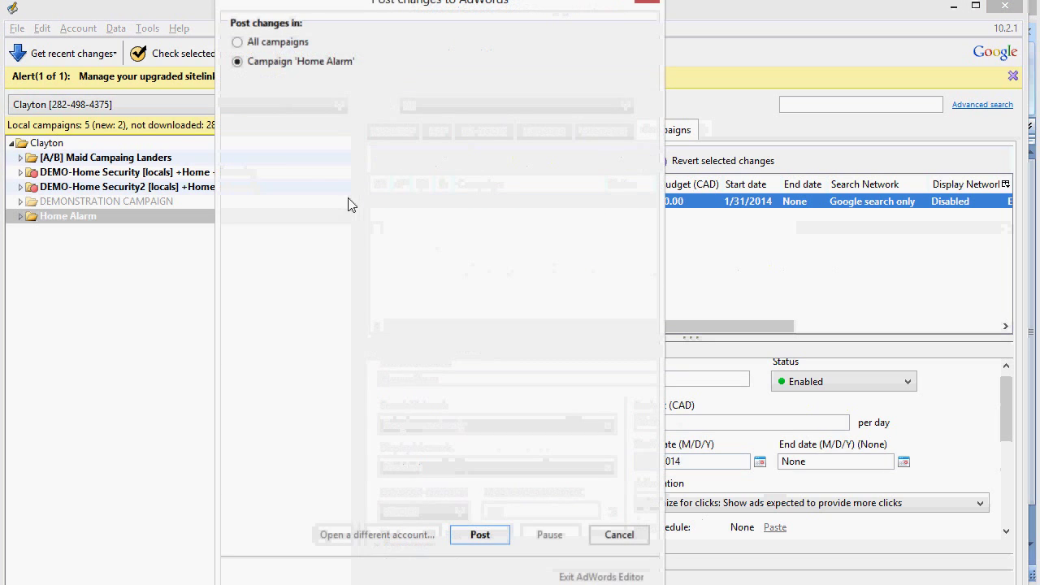
pyautogui.click(475, 542)
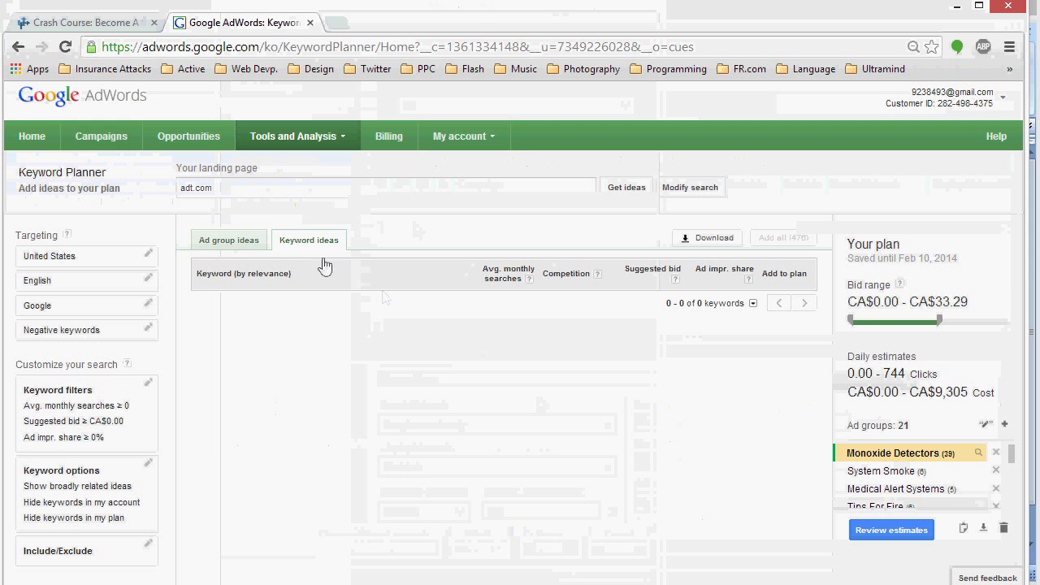
# Step: Switch to AdWords in the browser and check the keywords and ads of Home Alarm's Commercial Security ad group
pyautogui.click(90, 138)
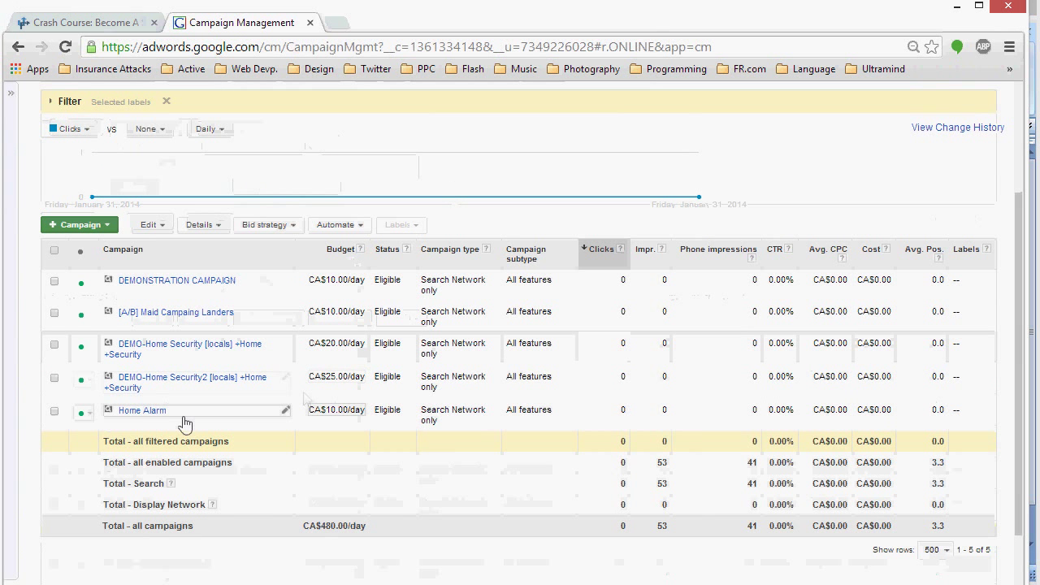
pyautogui.click(142, 410)
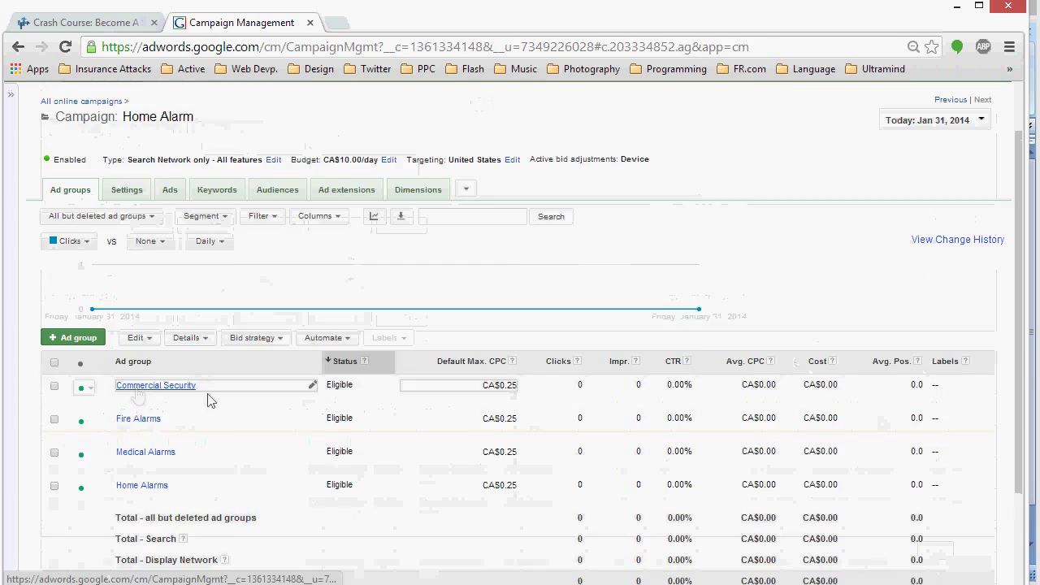
pyautogui.click(183, 386)
pyautogui.scroll(-1, 195, 366)
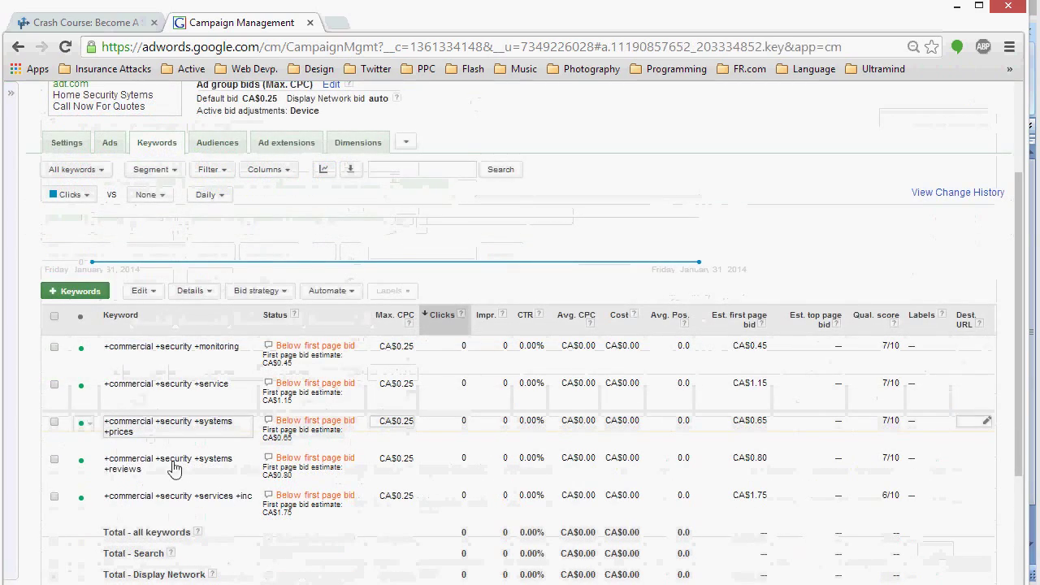
pyautogui.click(109, 143)
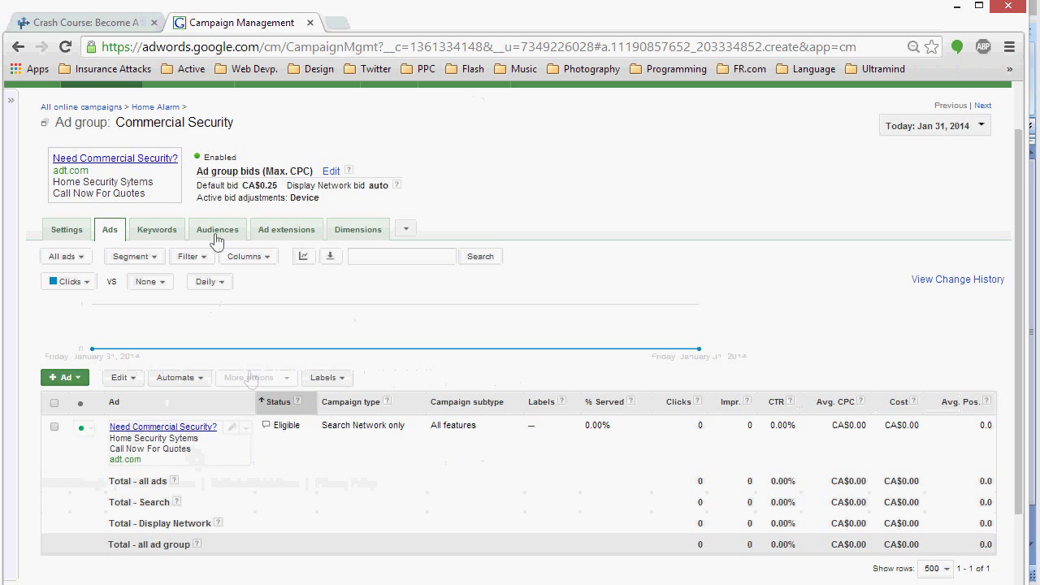
pyautogui.scroll(1, 159, 243)
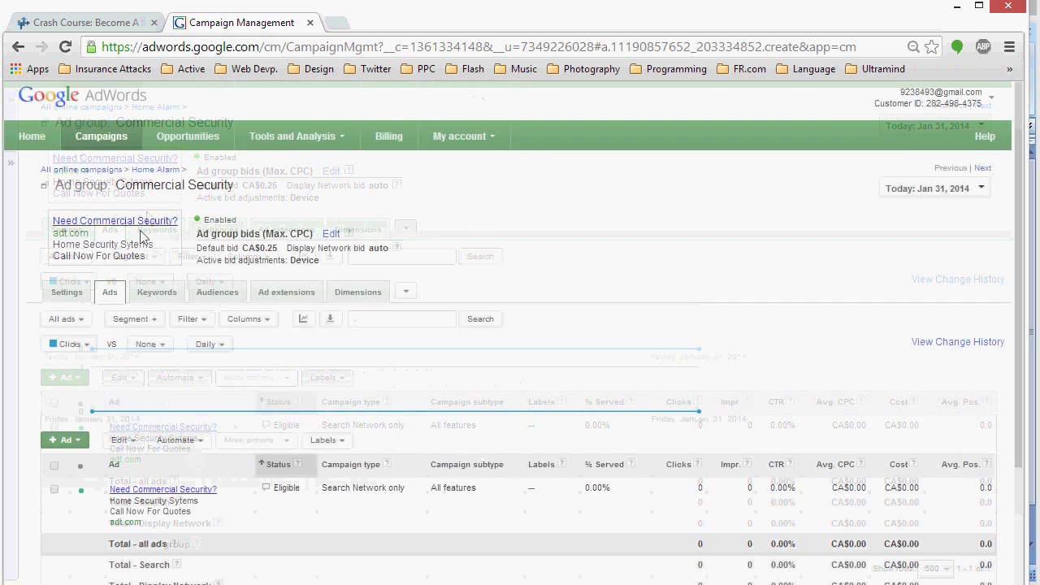
# Step: Check the Home Alarm campaign's call extensions, then switch to the PPCall Ultimate Toolkit folder
pyautogui.click(146, 169)
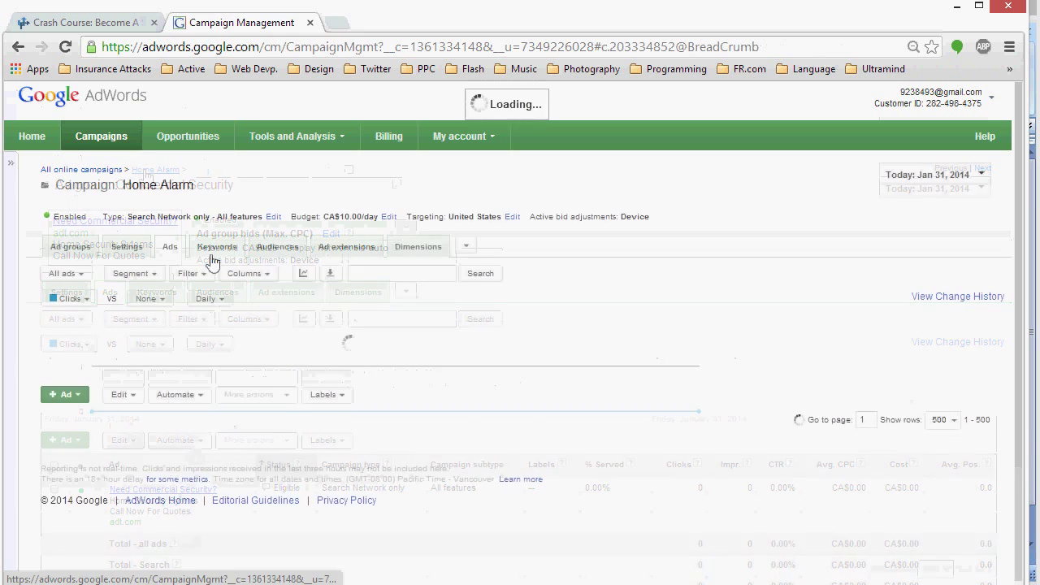
pyautogui.click(348, 251)
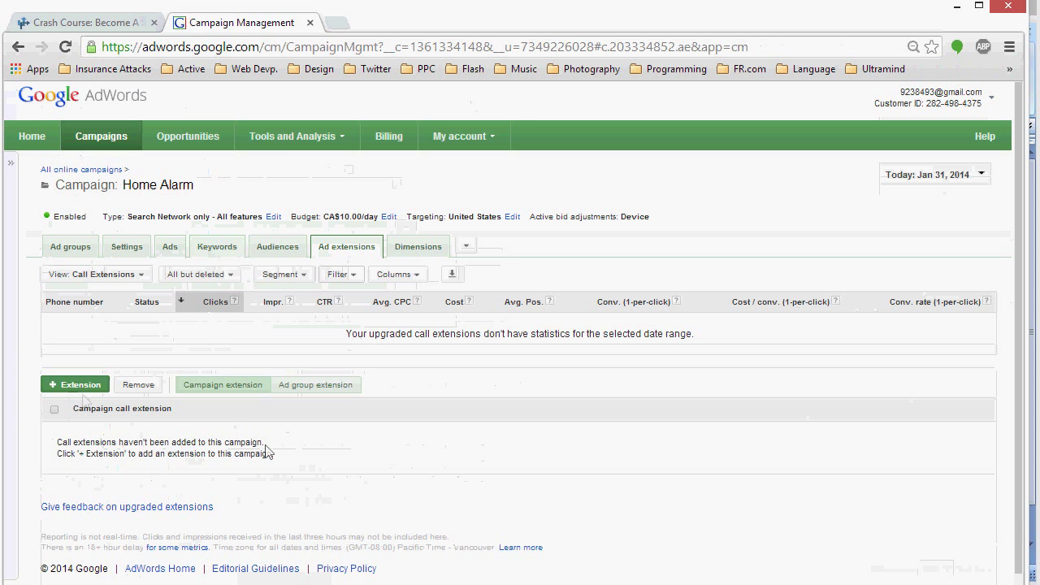
pyautogui.hotkey('alt', 'Tab')
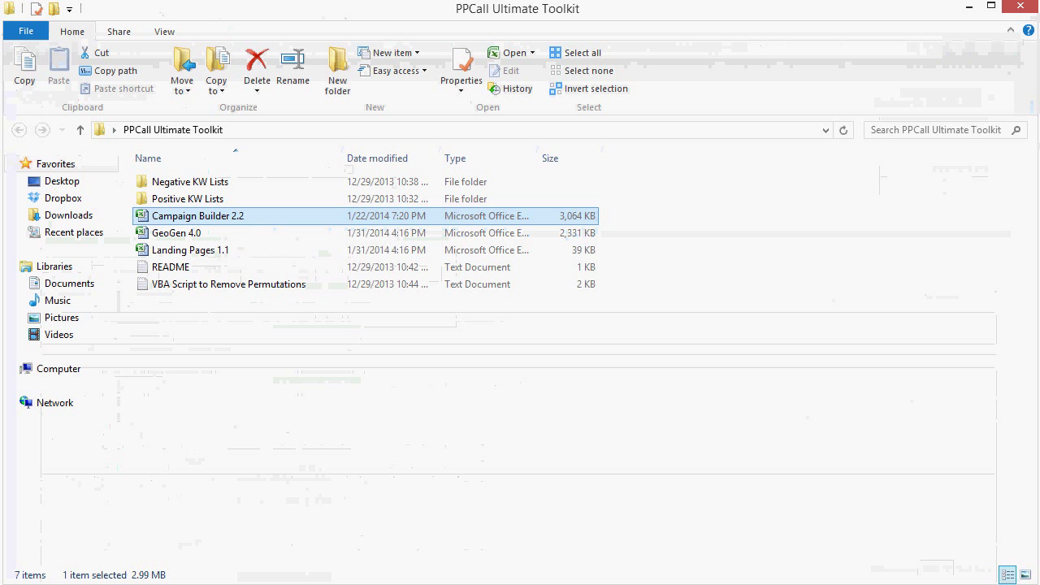
# Step: Switch to the browser, review the Ultimate PPCall Affiliate Toolkit description on the Crash Course page, and return to the AdWords Campaign Management page
pyautogui.hotkey('alt', 'Tab')
pyautogui.click(110, 24)
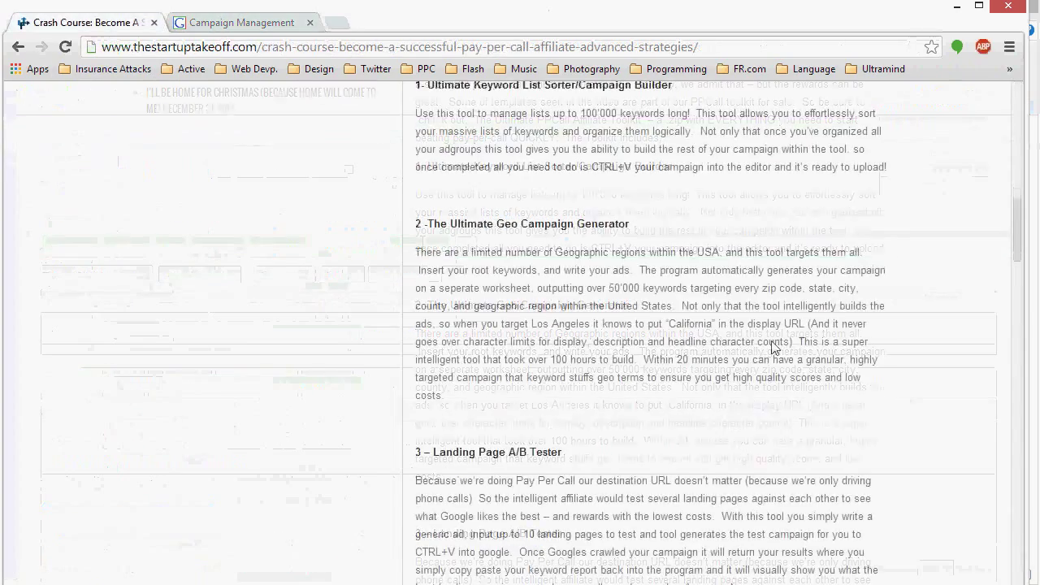
pyautogui.scroll(2, 535, 299)
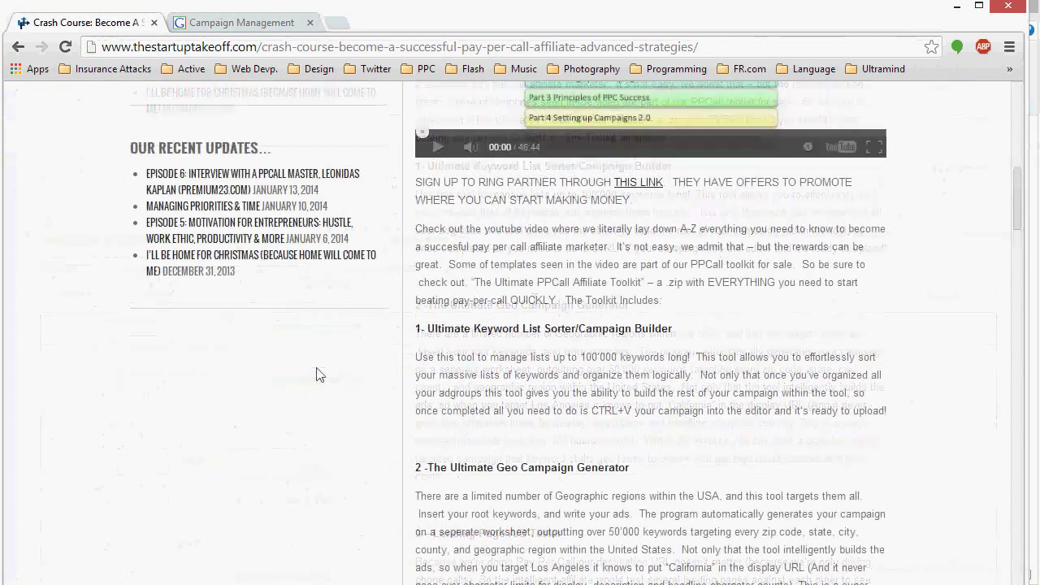
pyautogui.click(233, 22)
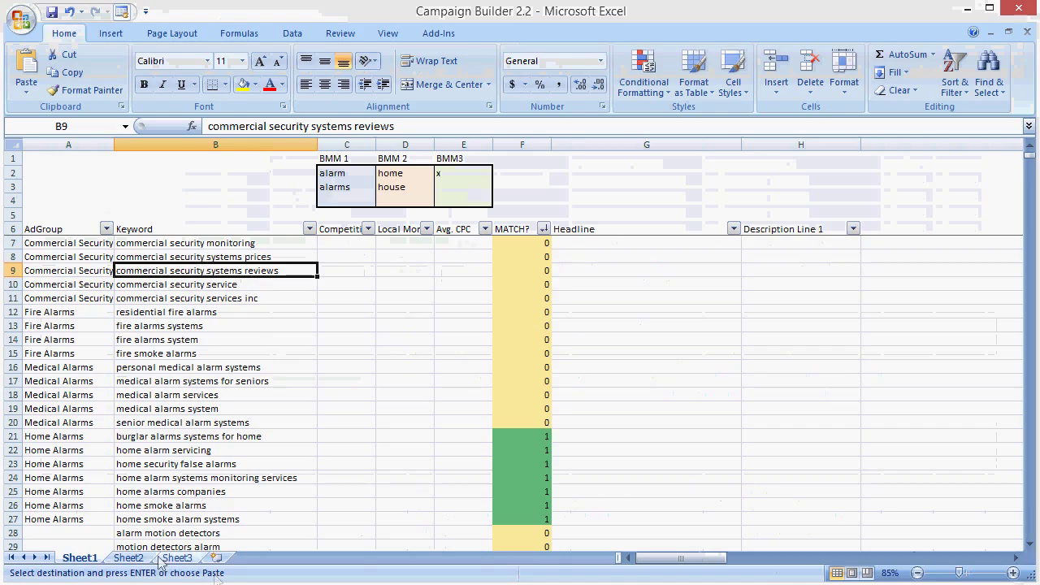
# Step: Check Sheet2 of the Campaign Builder 2.2 workbook in Excel, then switch back to AdWords and review the Home Alarm campaign's ad groups
pyautogui.click(128, 557)
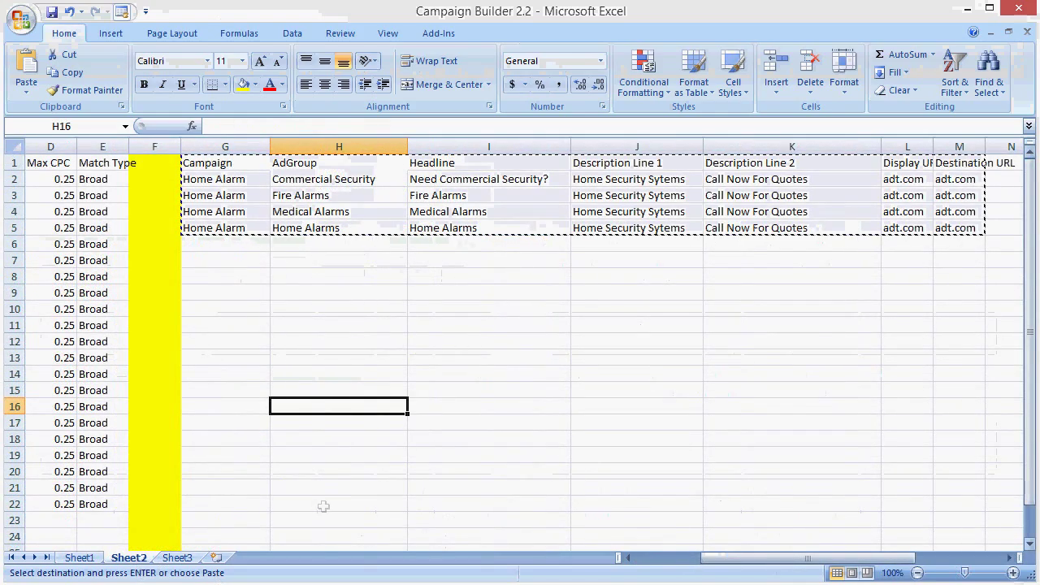
pyautogui.hotkey('alt', 'Tab')
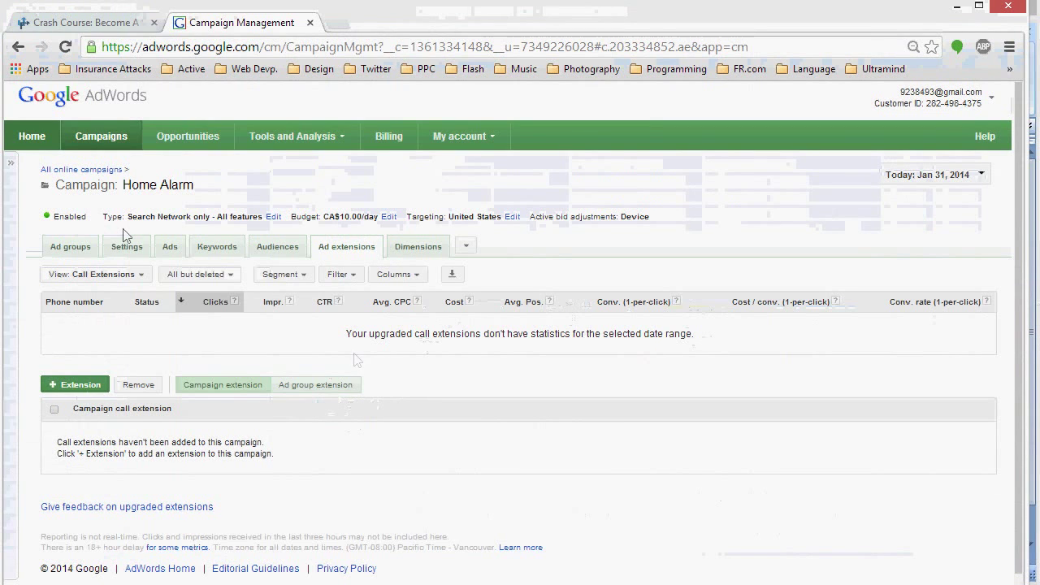
pyautogui.click(89, 248)
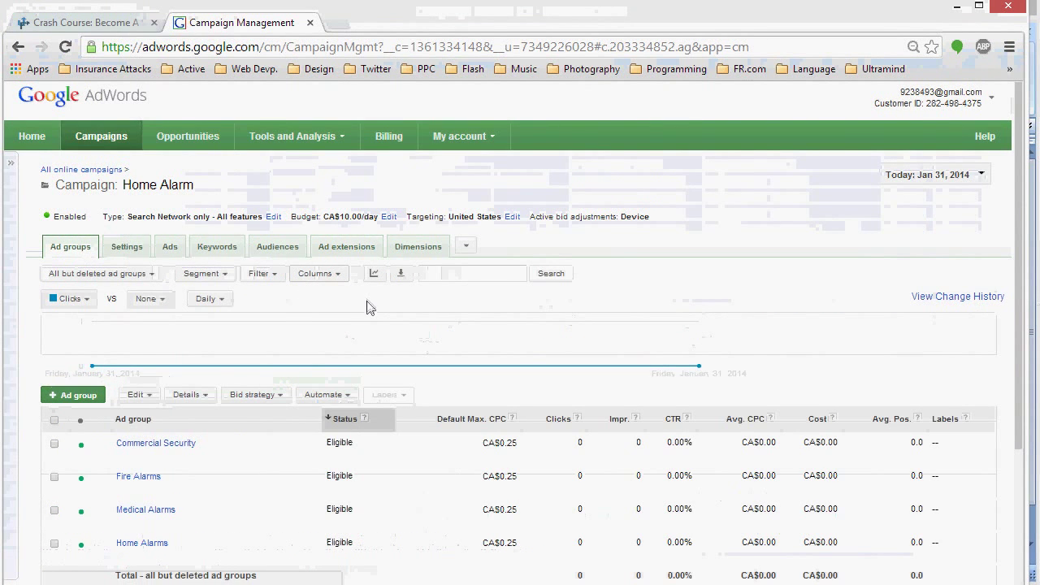
pyautogui.scroll(-2, 373, 312)
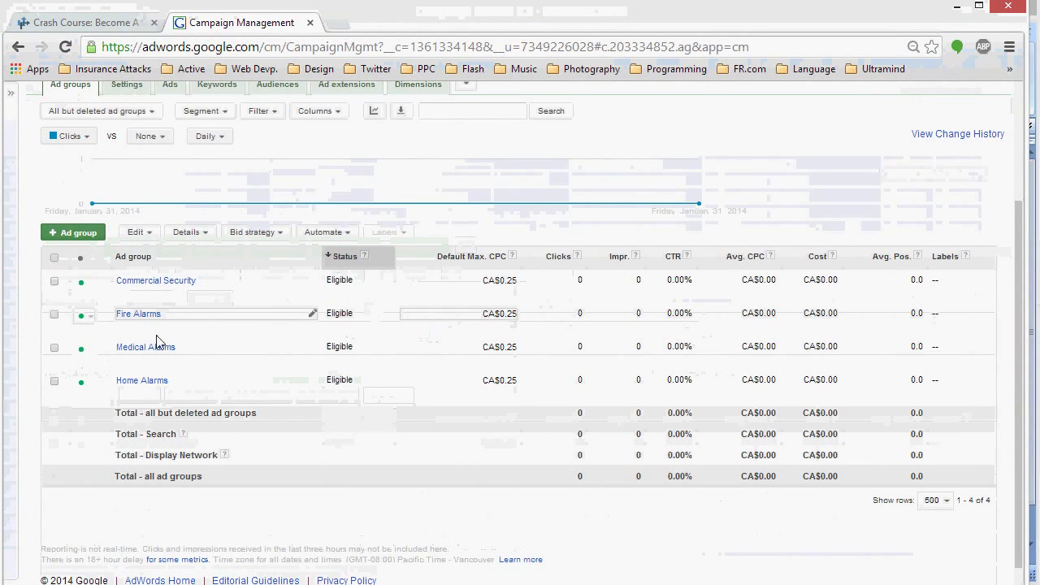
pyautogui.scroll(1, 232, 370)
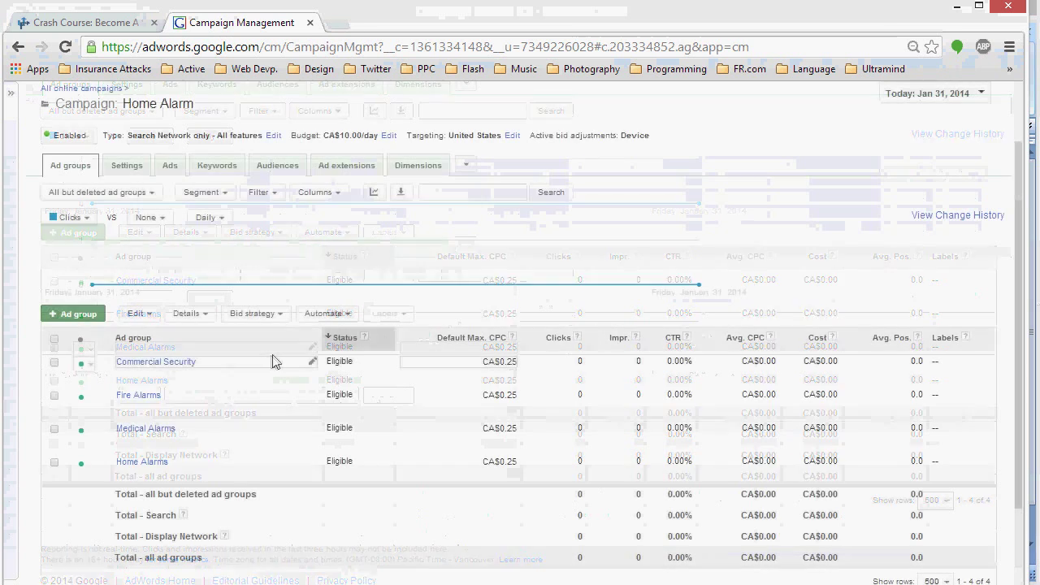
pyautogui.scroll(1, 272, 363)
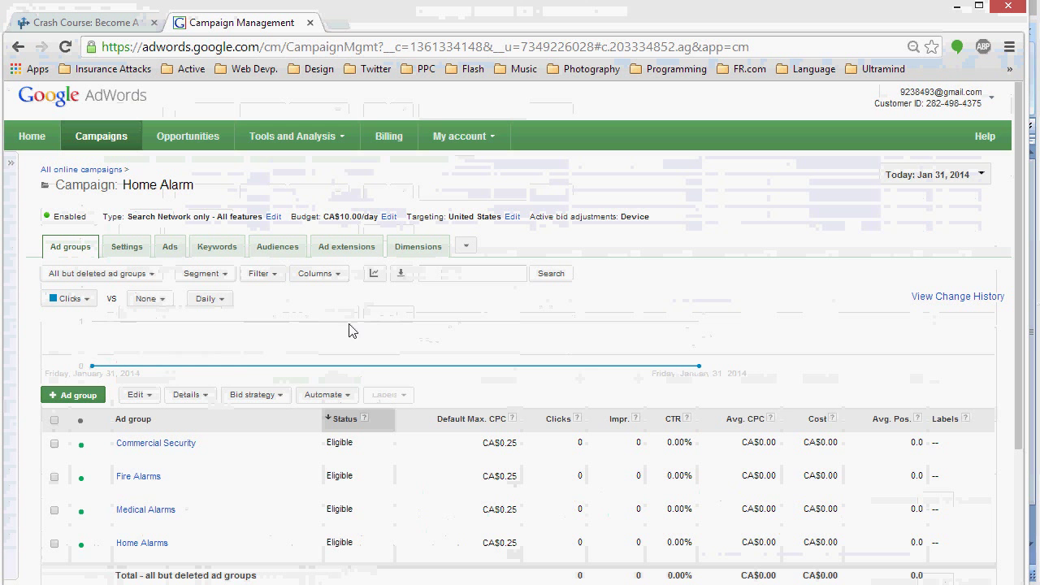
pyautogui.scroll(-1, 351, 322)
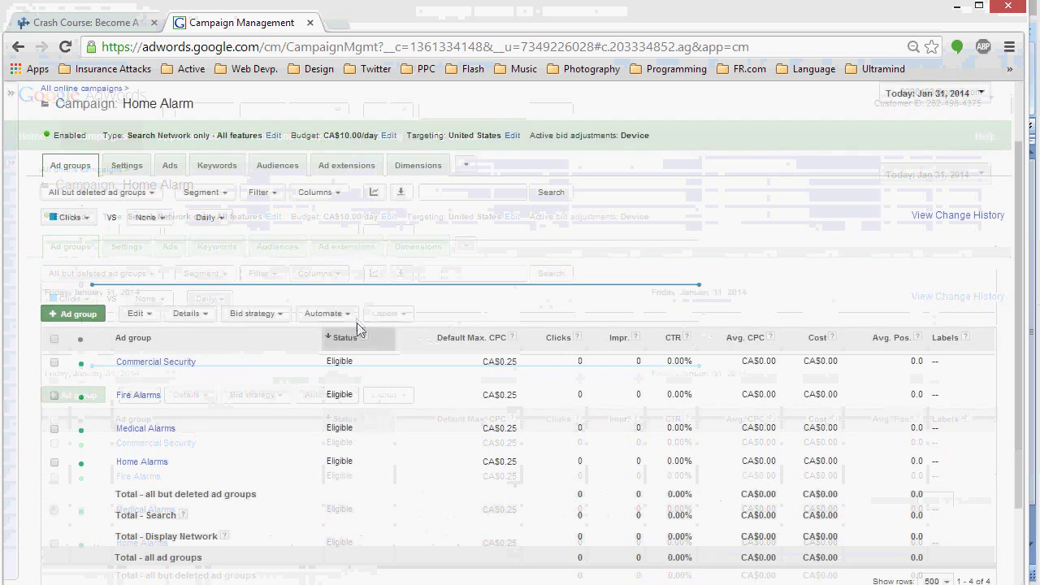